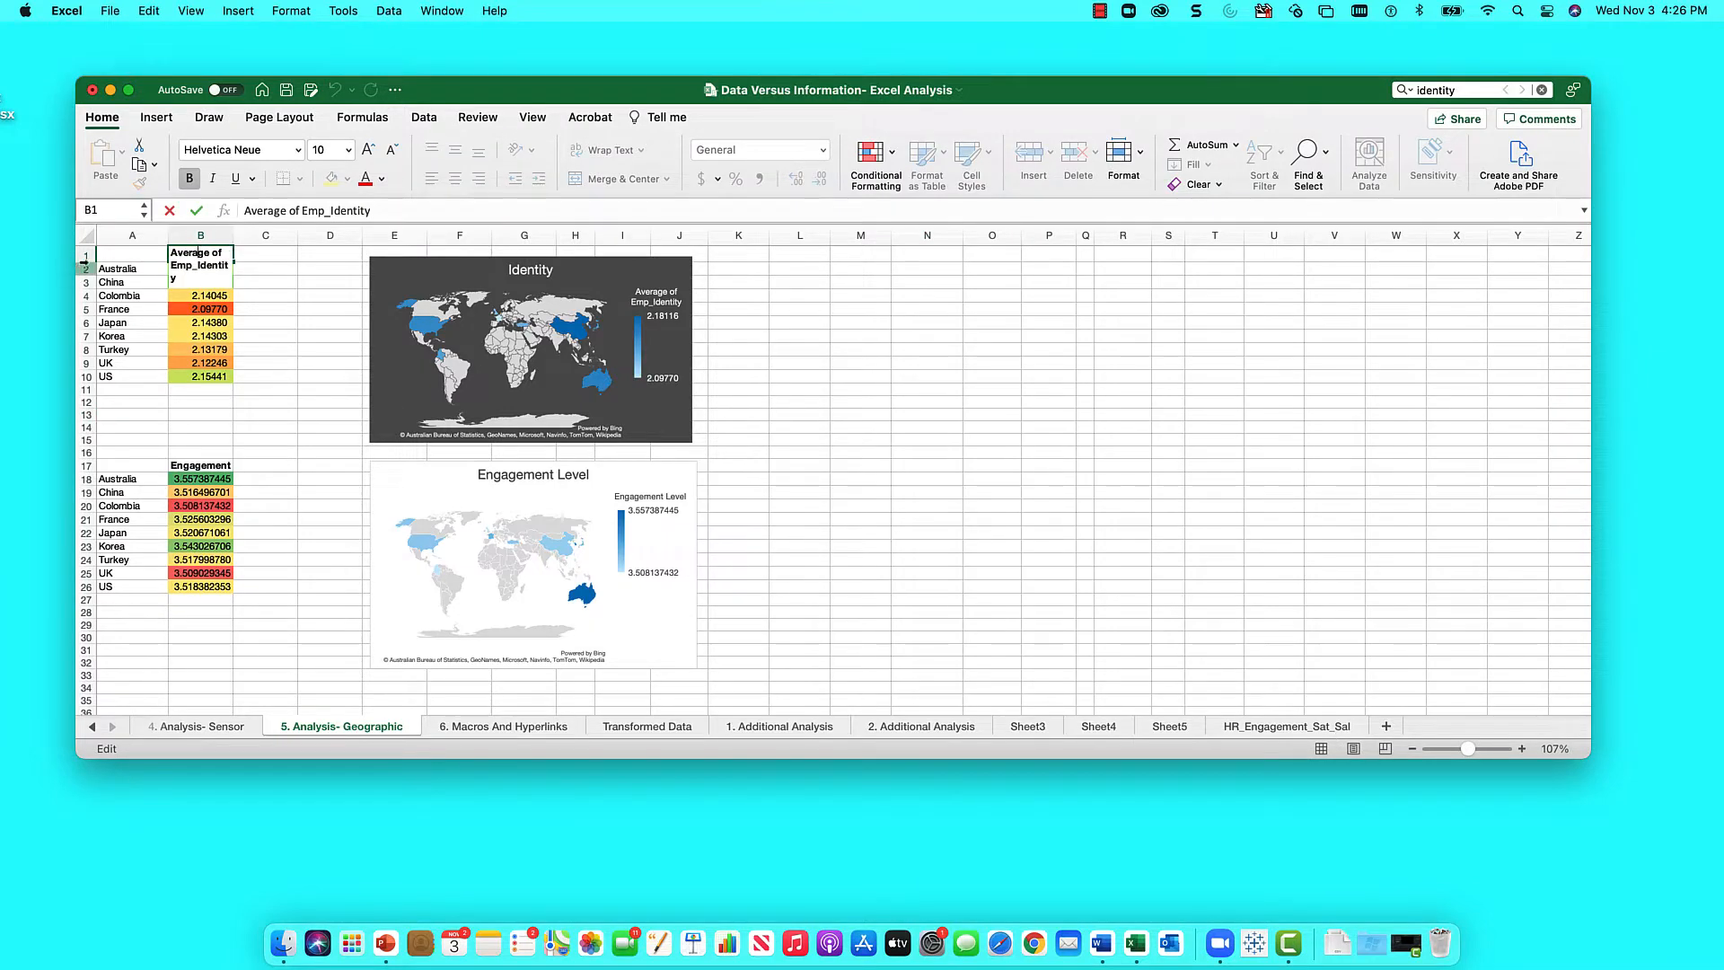
# - Heighten row 1 to 40 pixels and widen column B so the Average of Emp_Identity header fits, then go to HR_Engagement_Sat_Sal
pyautogui.click(305, 269)
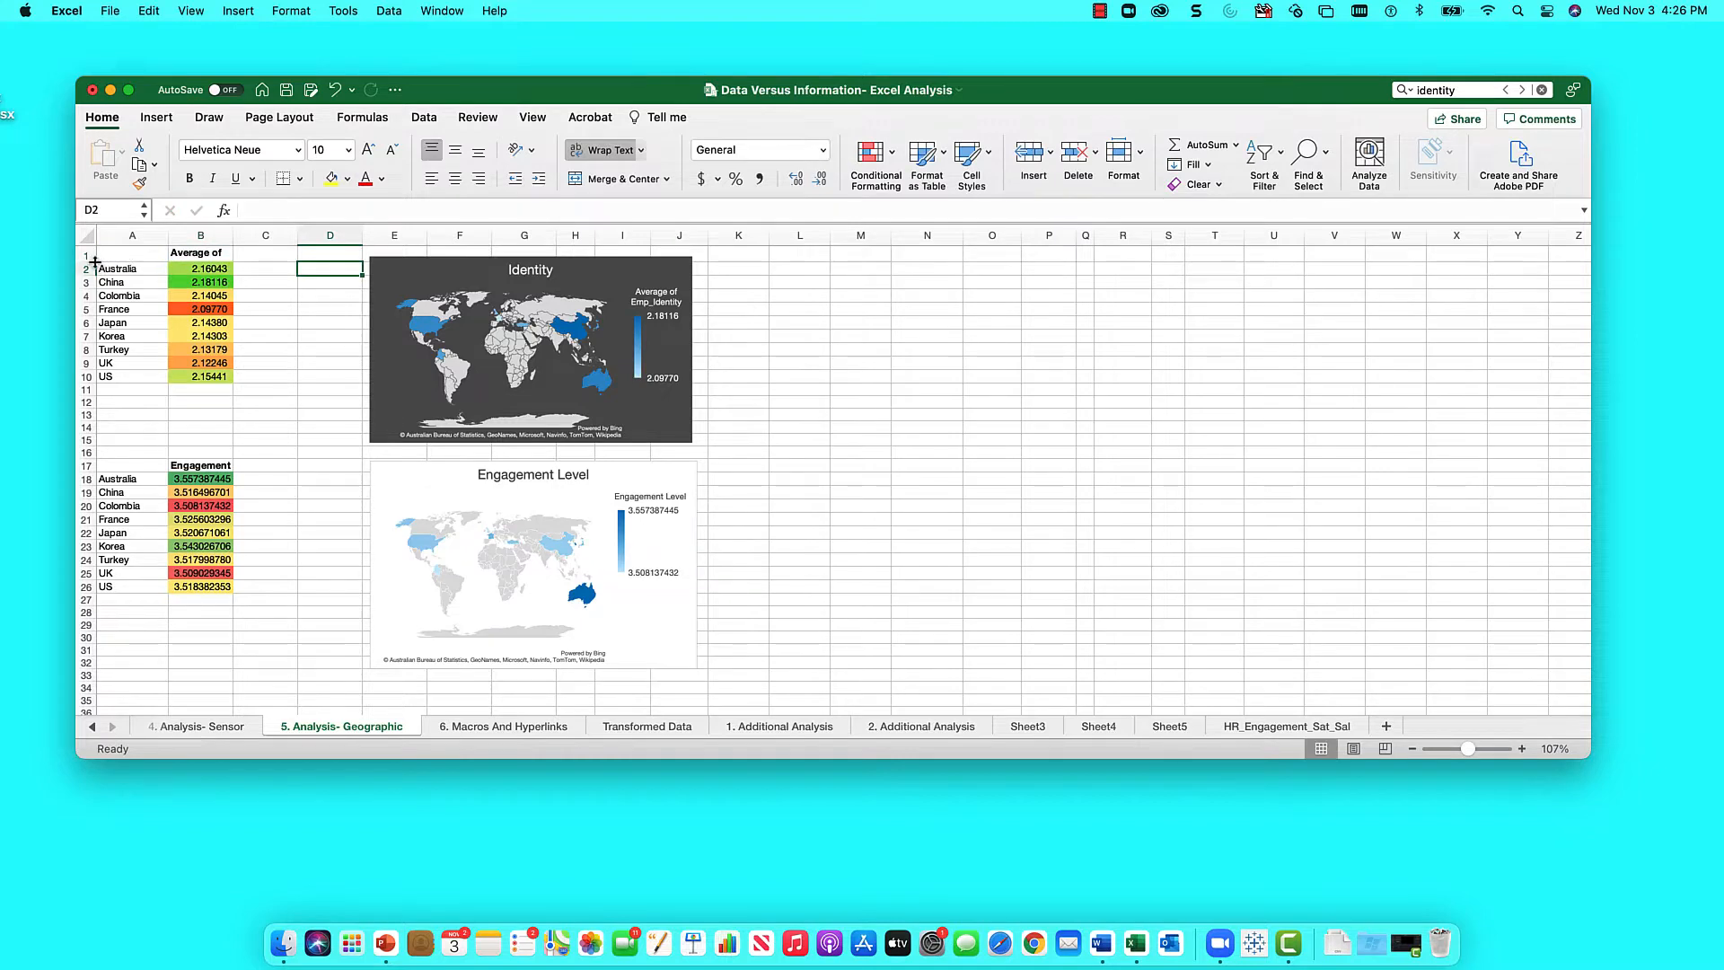
pyautogui.moveTo(95, 262); pyautogui.dragTo(95, 279)
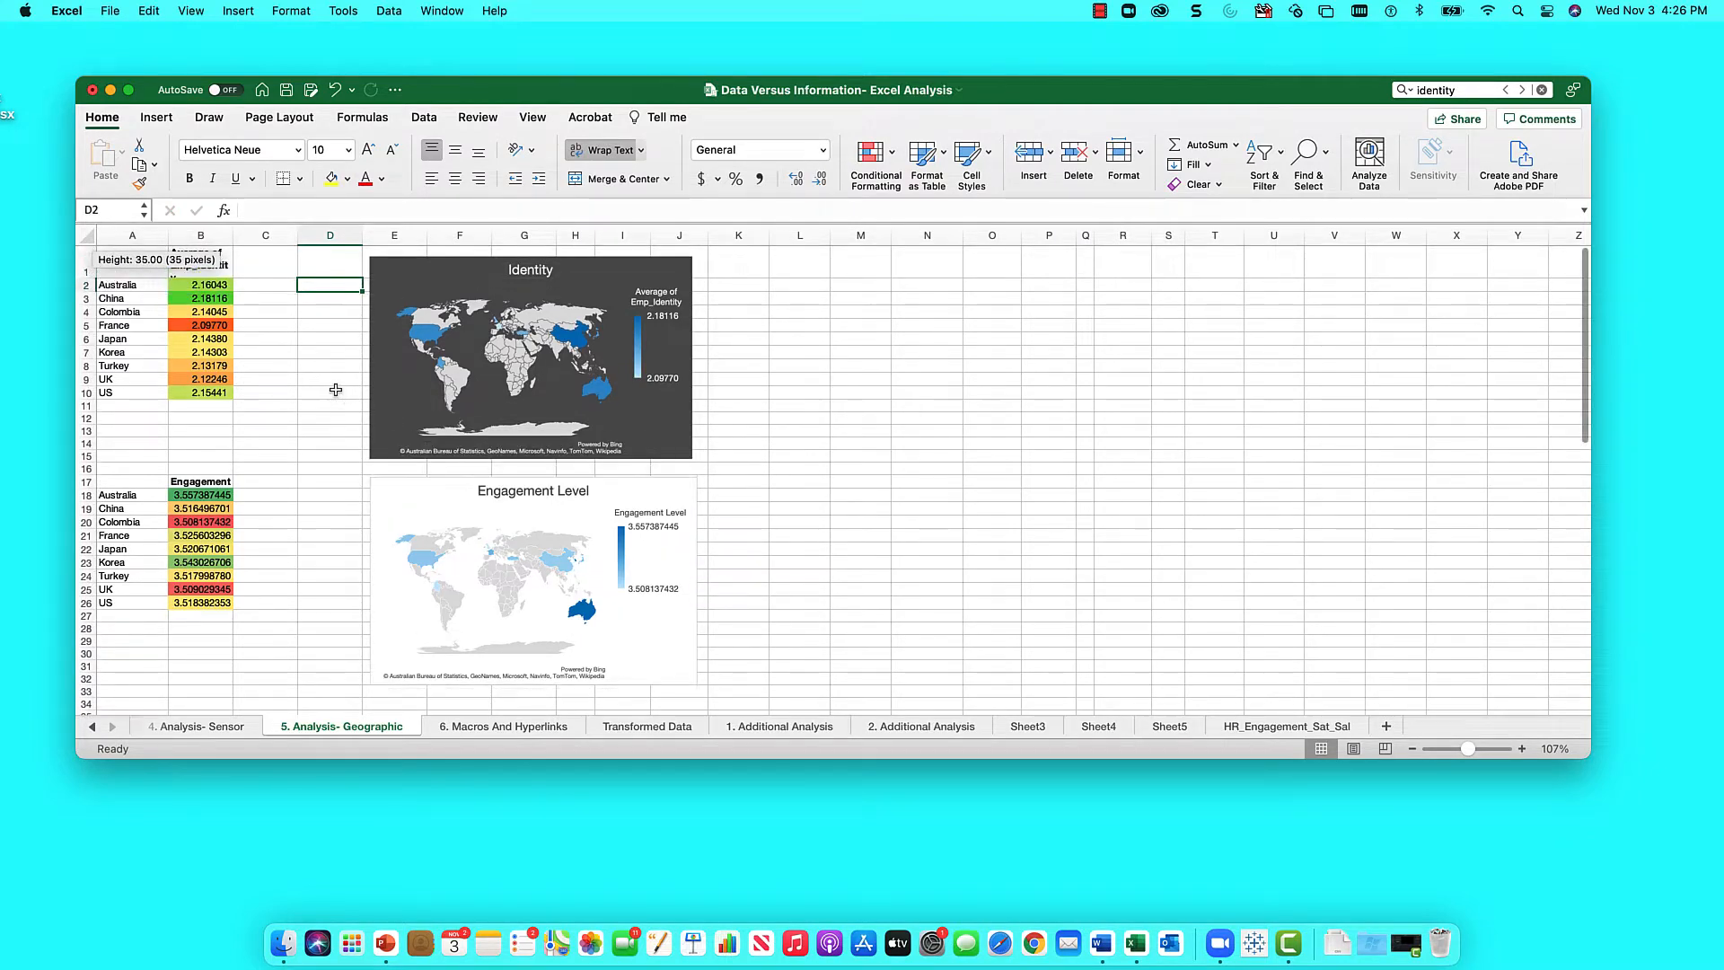
pyautogui.click(336, 390)
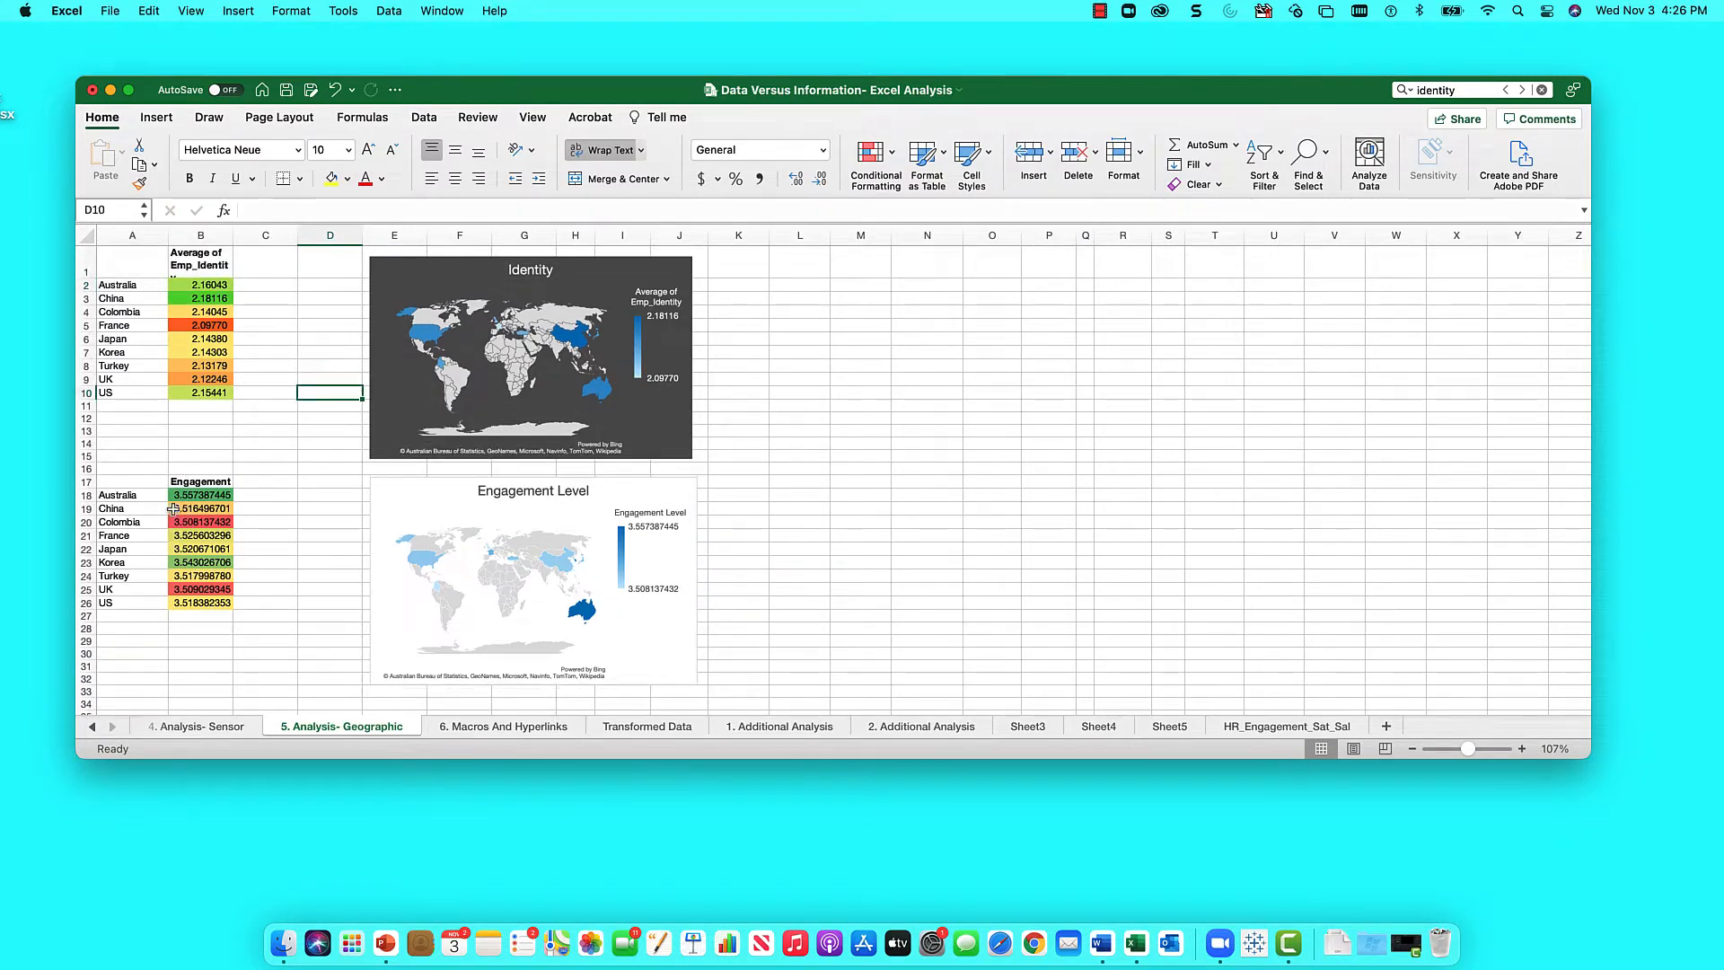
pyautogui.click(180, 482)
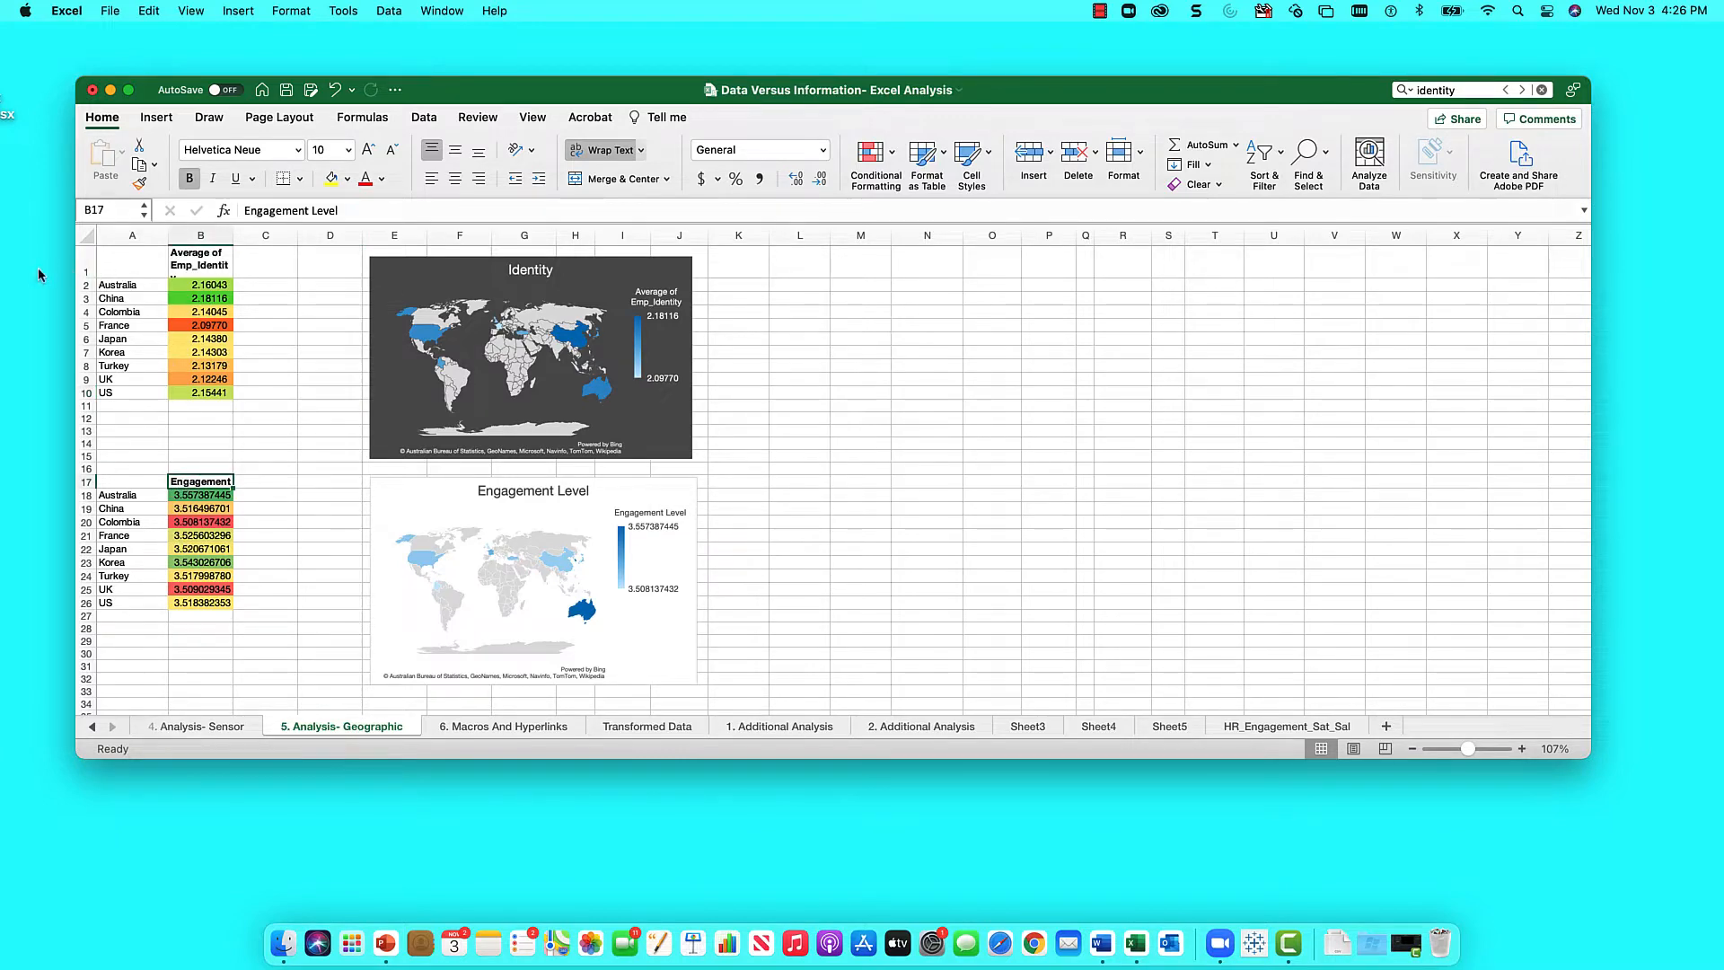
pyautogui.moveTo(88, 275); pyautogui.dragTo(88, 283)
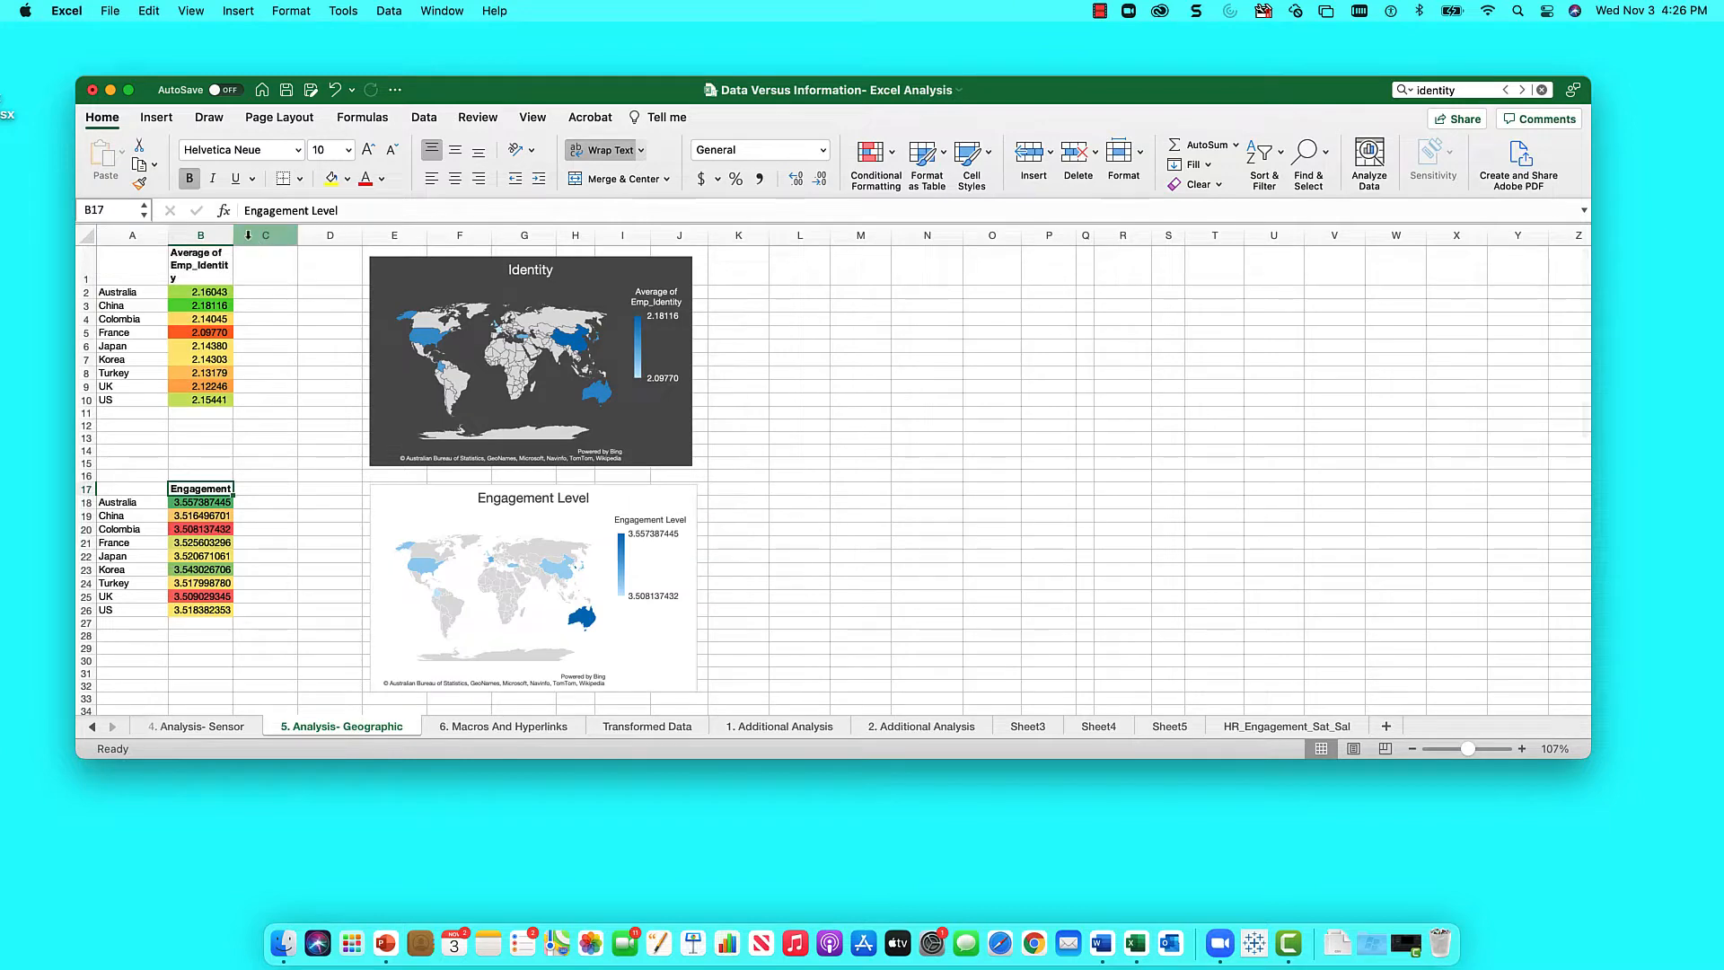
pyautogui.moveTo(234, 237); pyautogui.dragTo(241, 237)
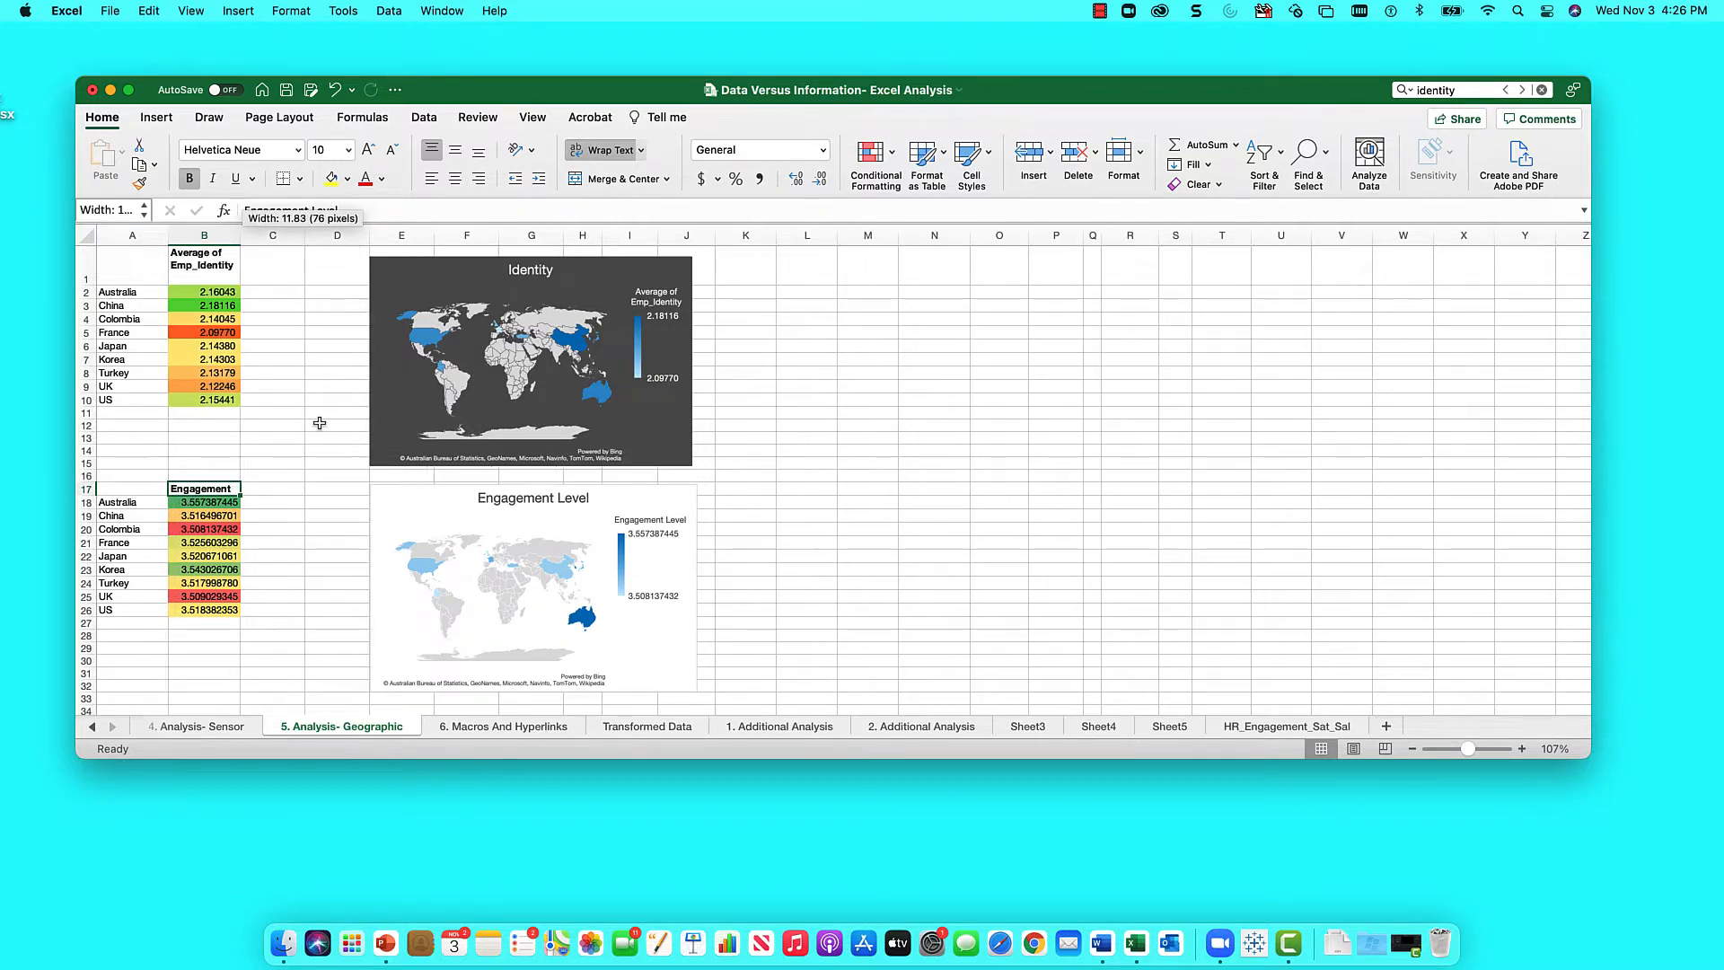
pyautogui.click(1260, 725)
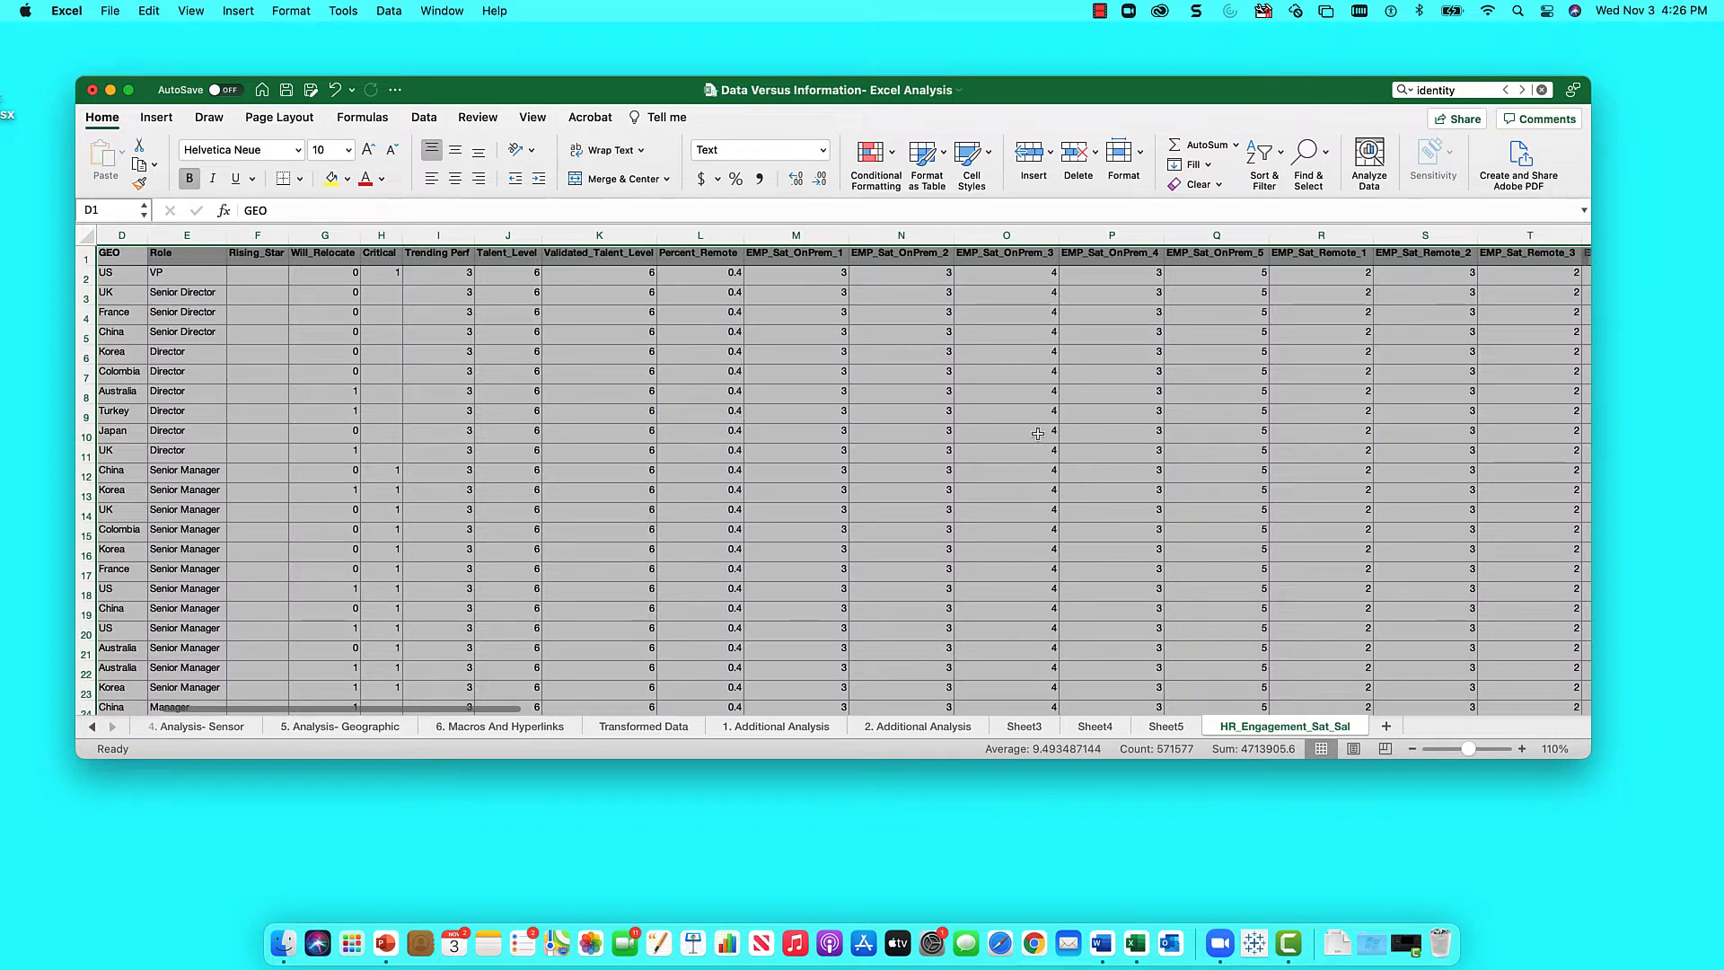
pyautogui.hscroll(10, 1038, 433)
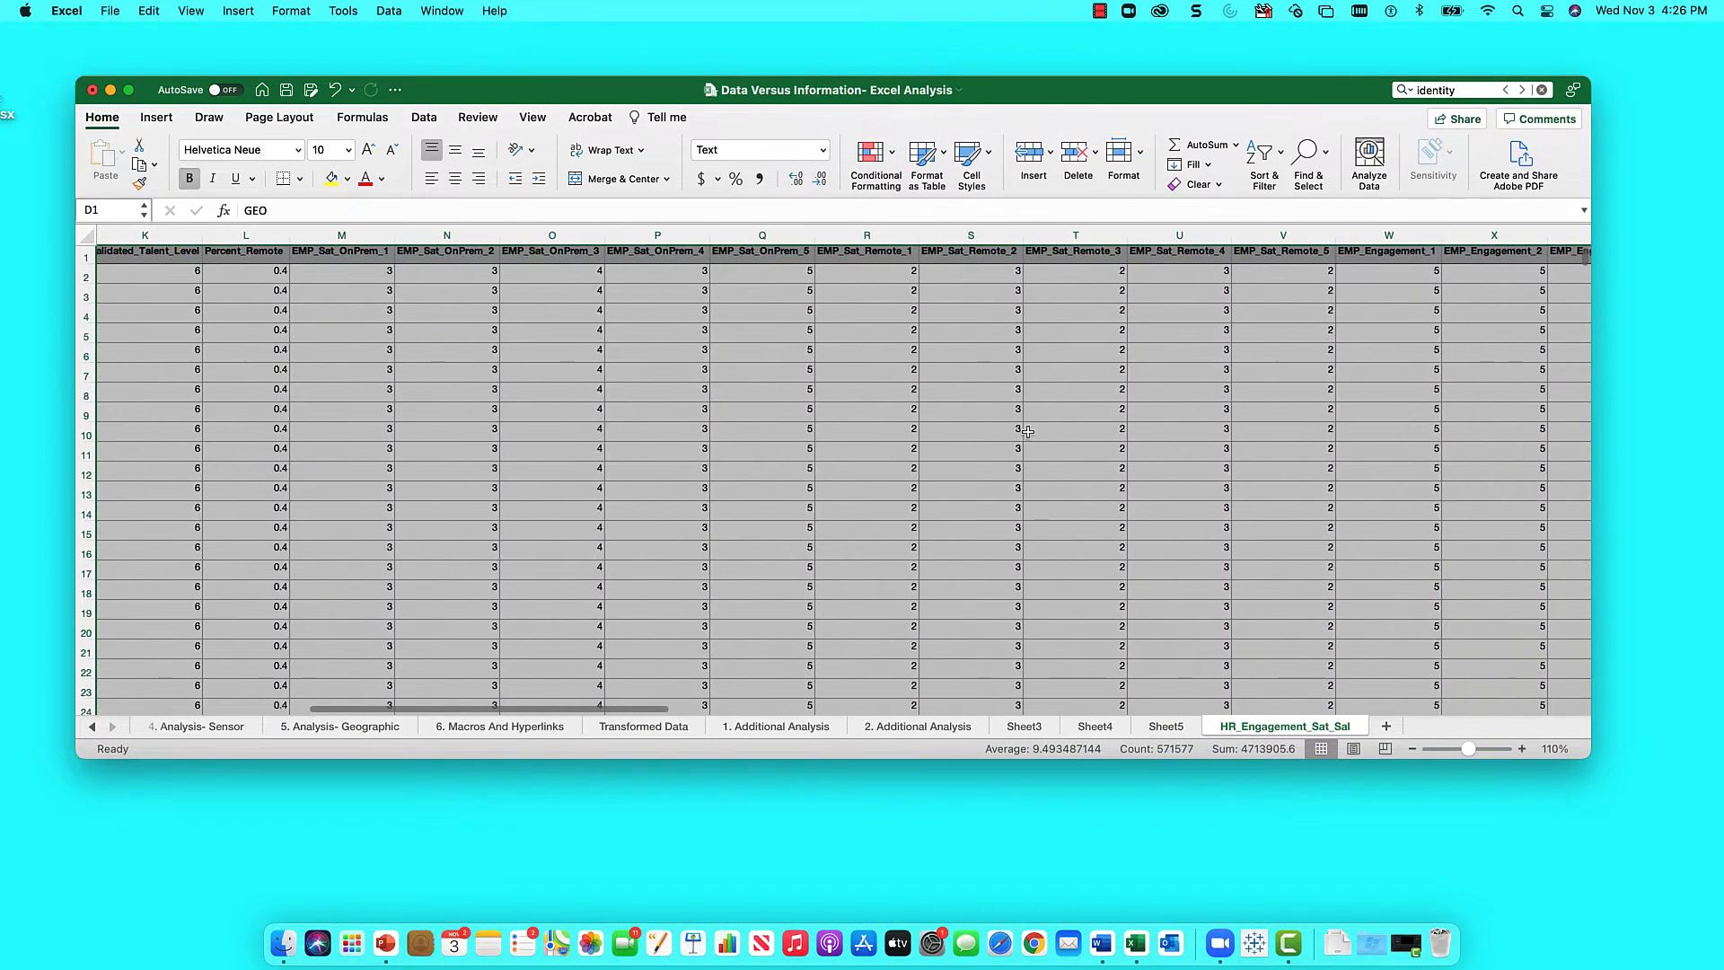
pyautogui.hscroll(8, 1027, 432)
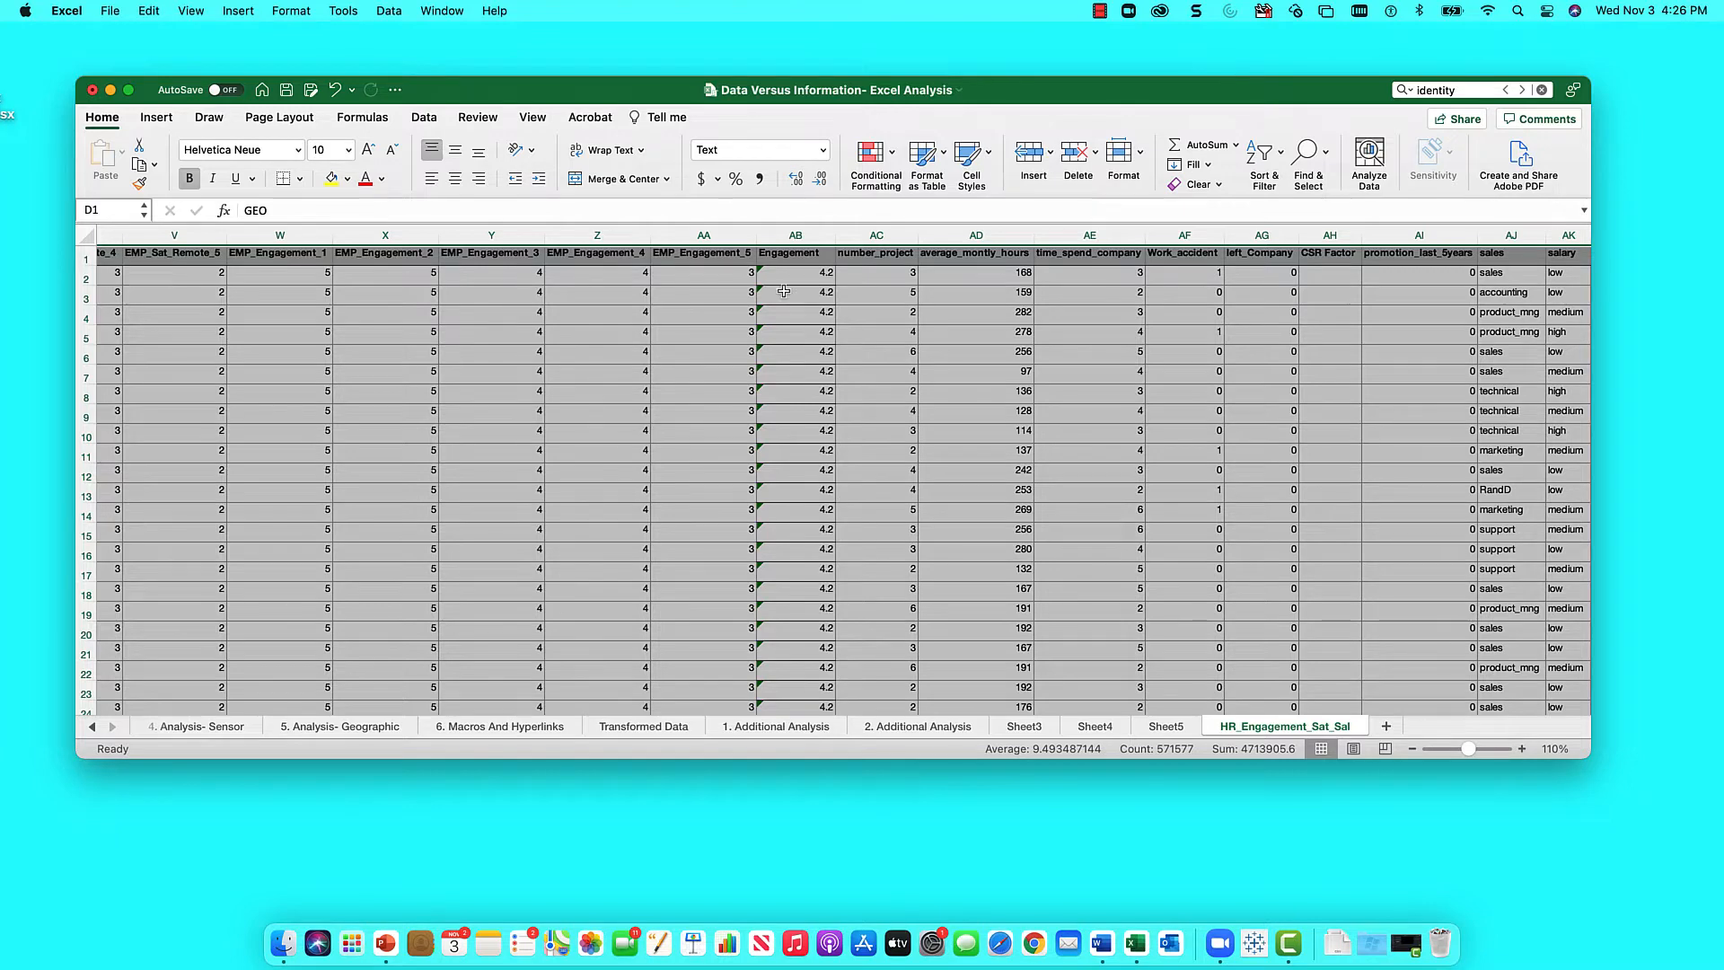
pyautogui.hscroll(15, 784, 291)
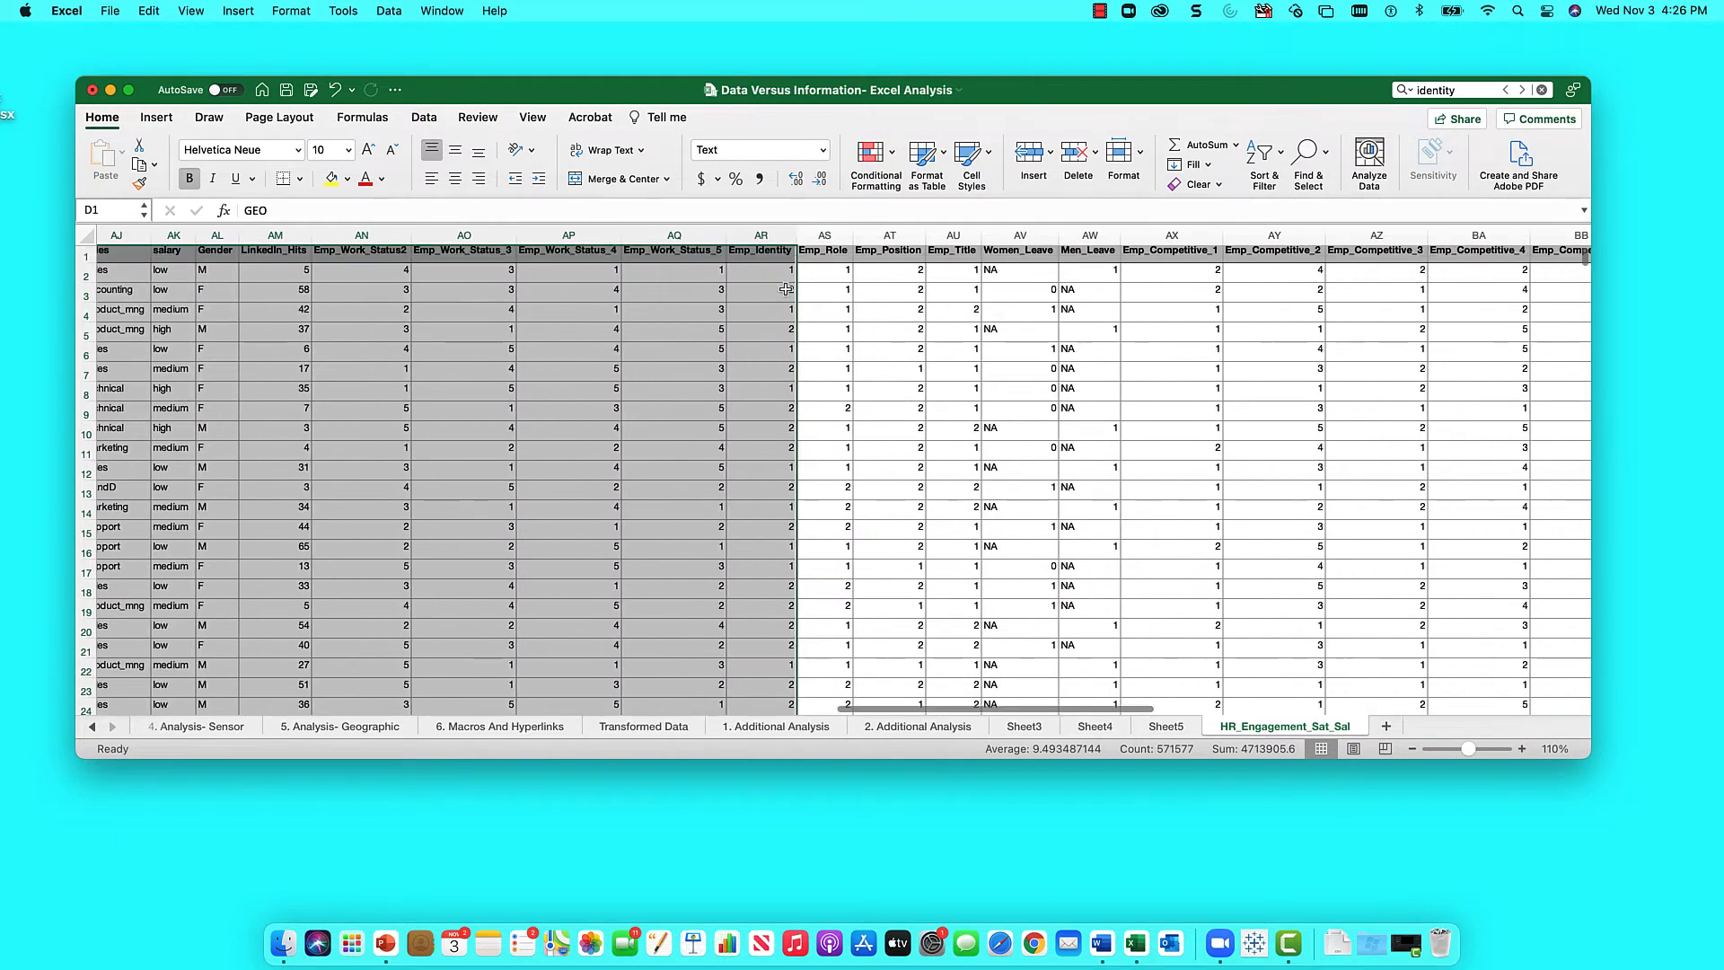
pyautogui.hscroll(-10, 786, 289)
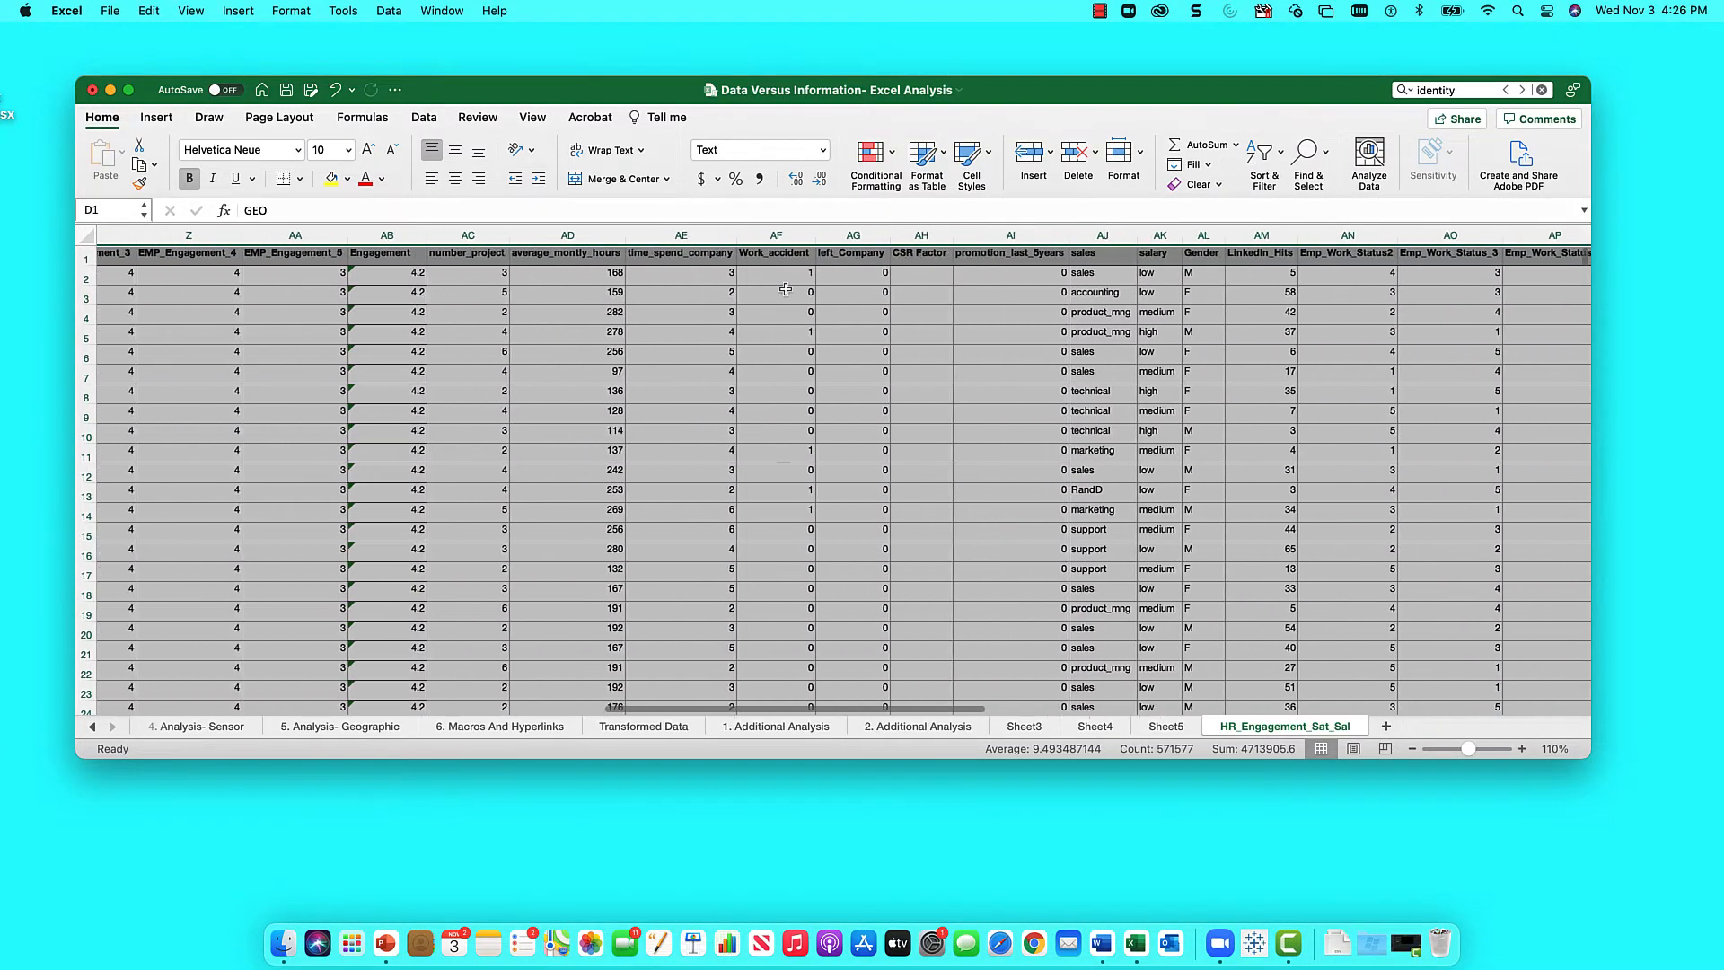
pyautogui.hscroll(-10, 786, 289)
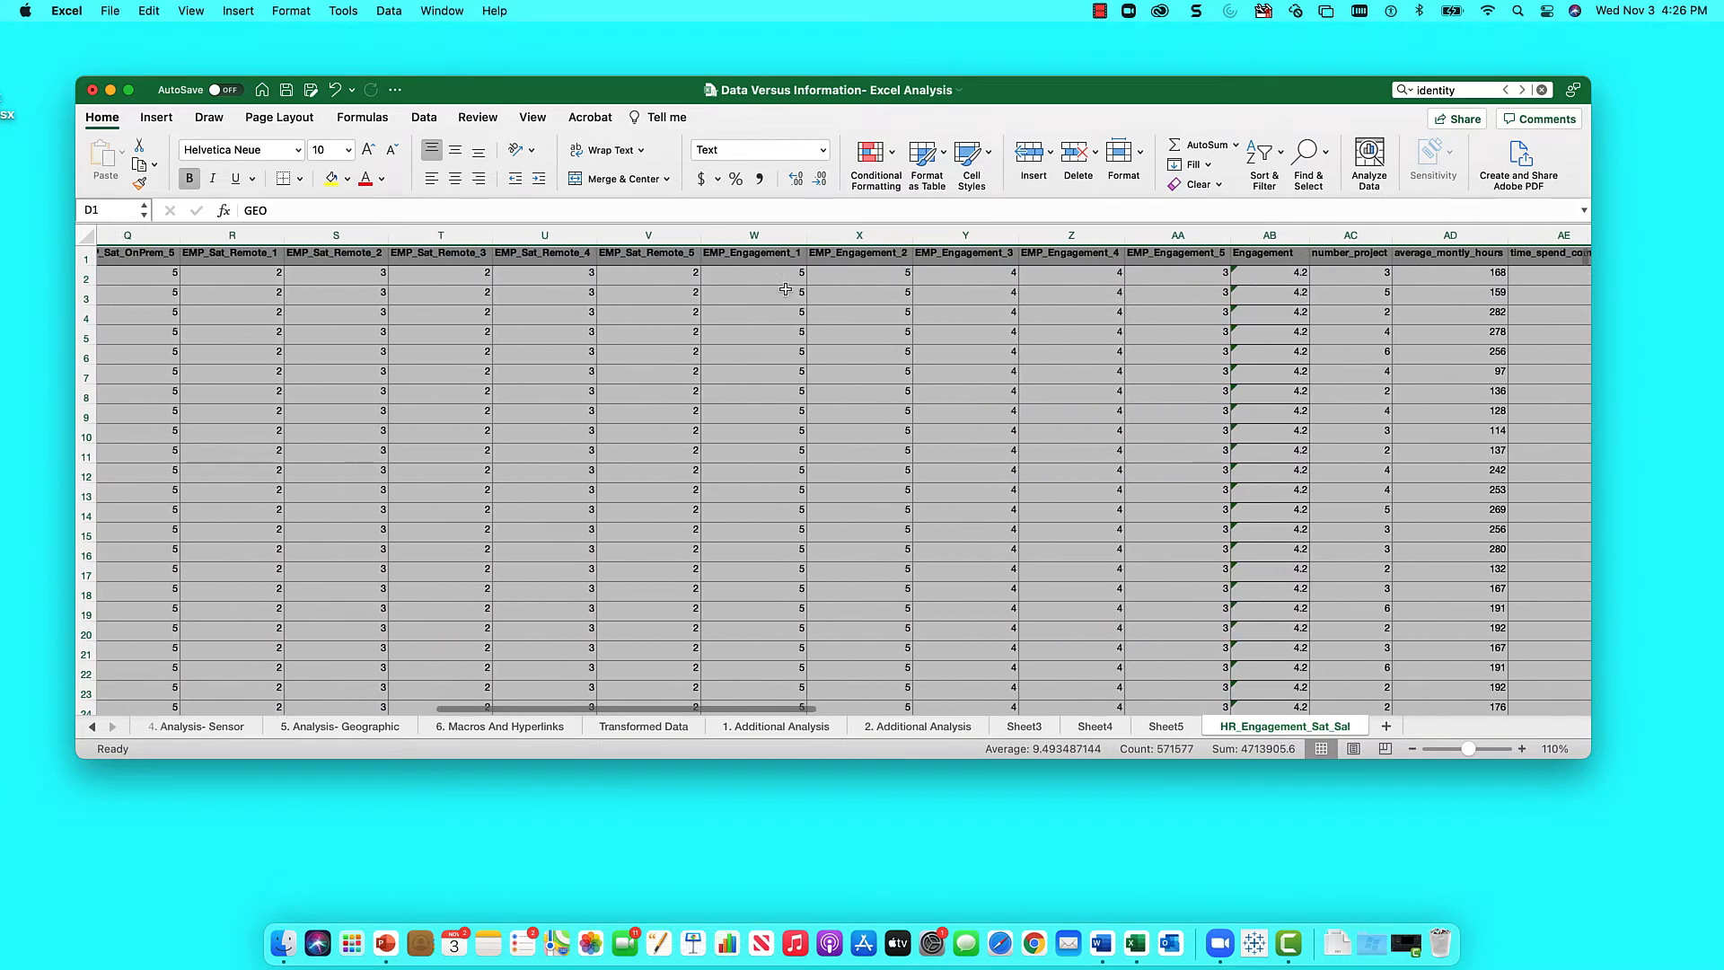
pyautogui.hscroll(-10, 785, 290)
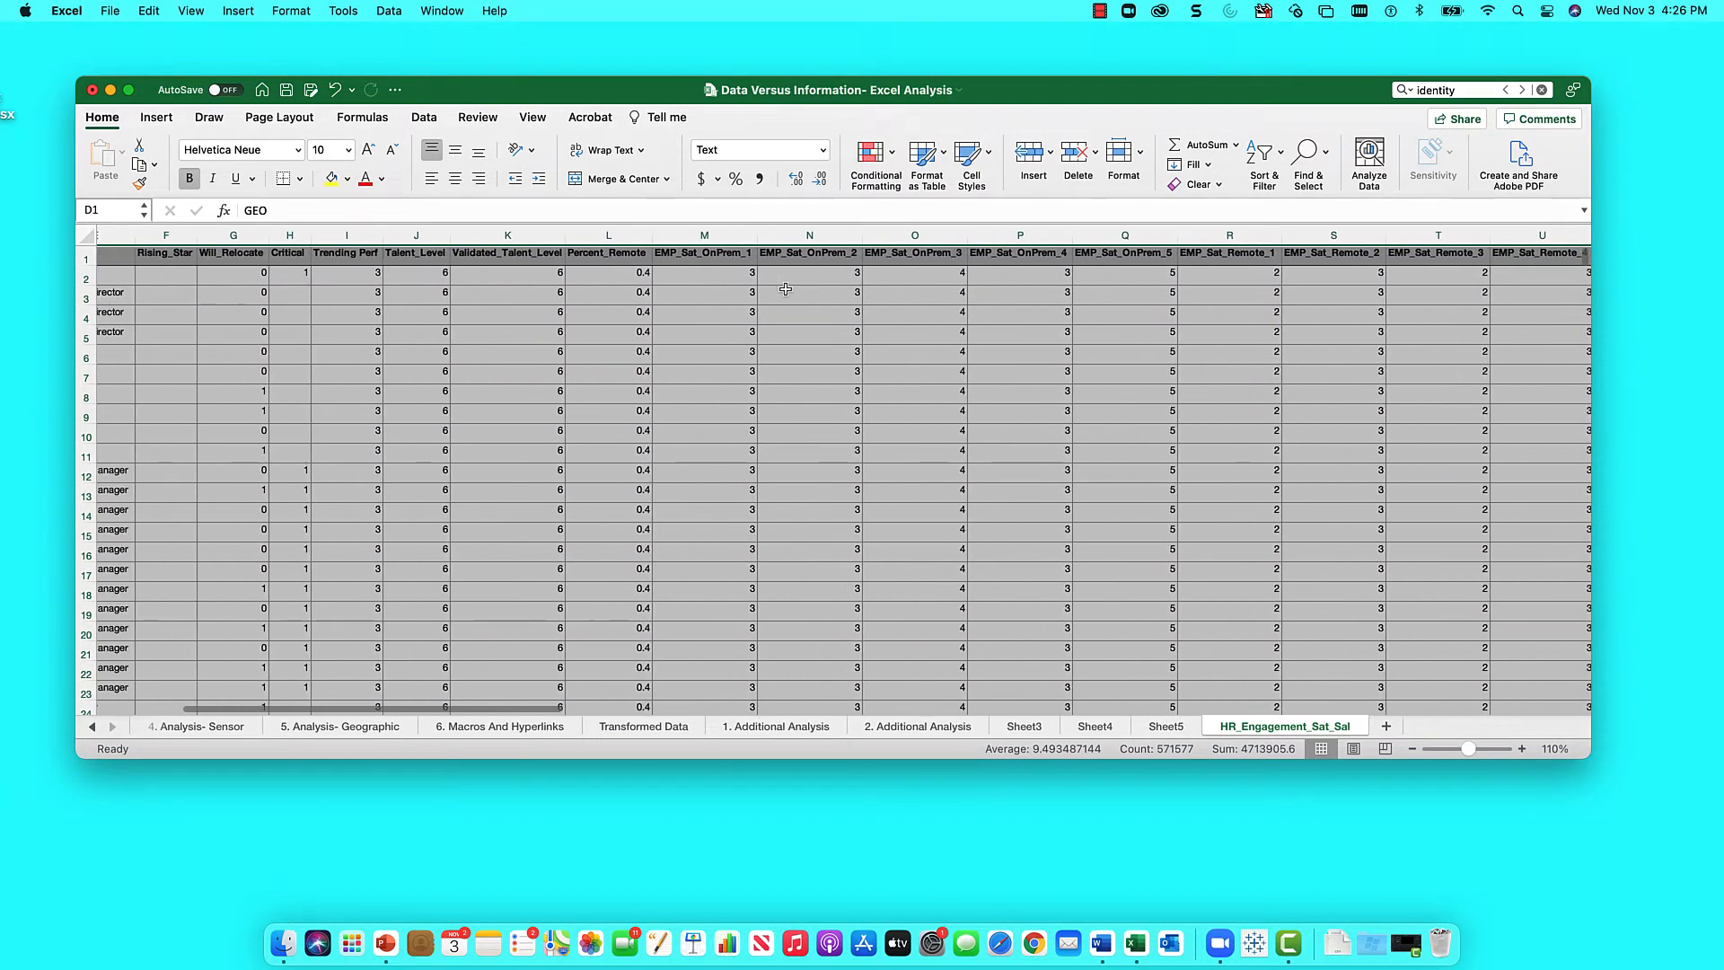
pyautogui.hscroll(-5, 786, 289)
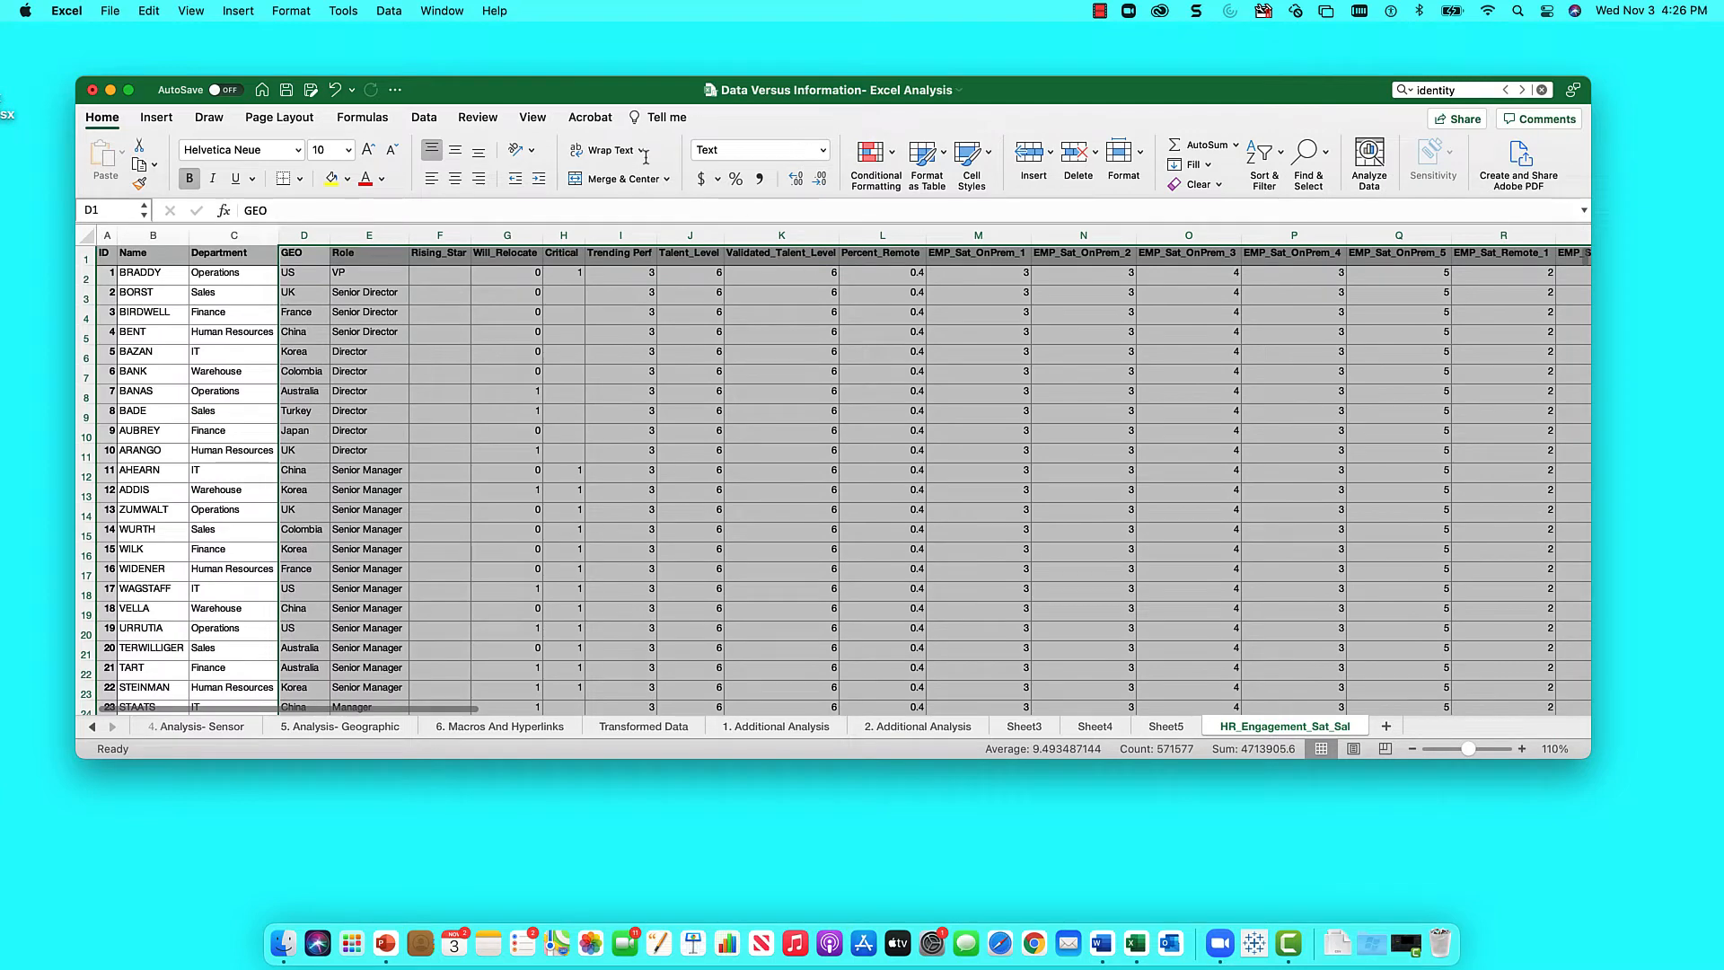
pyautogui.hscroll(2, 686, 341)
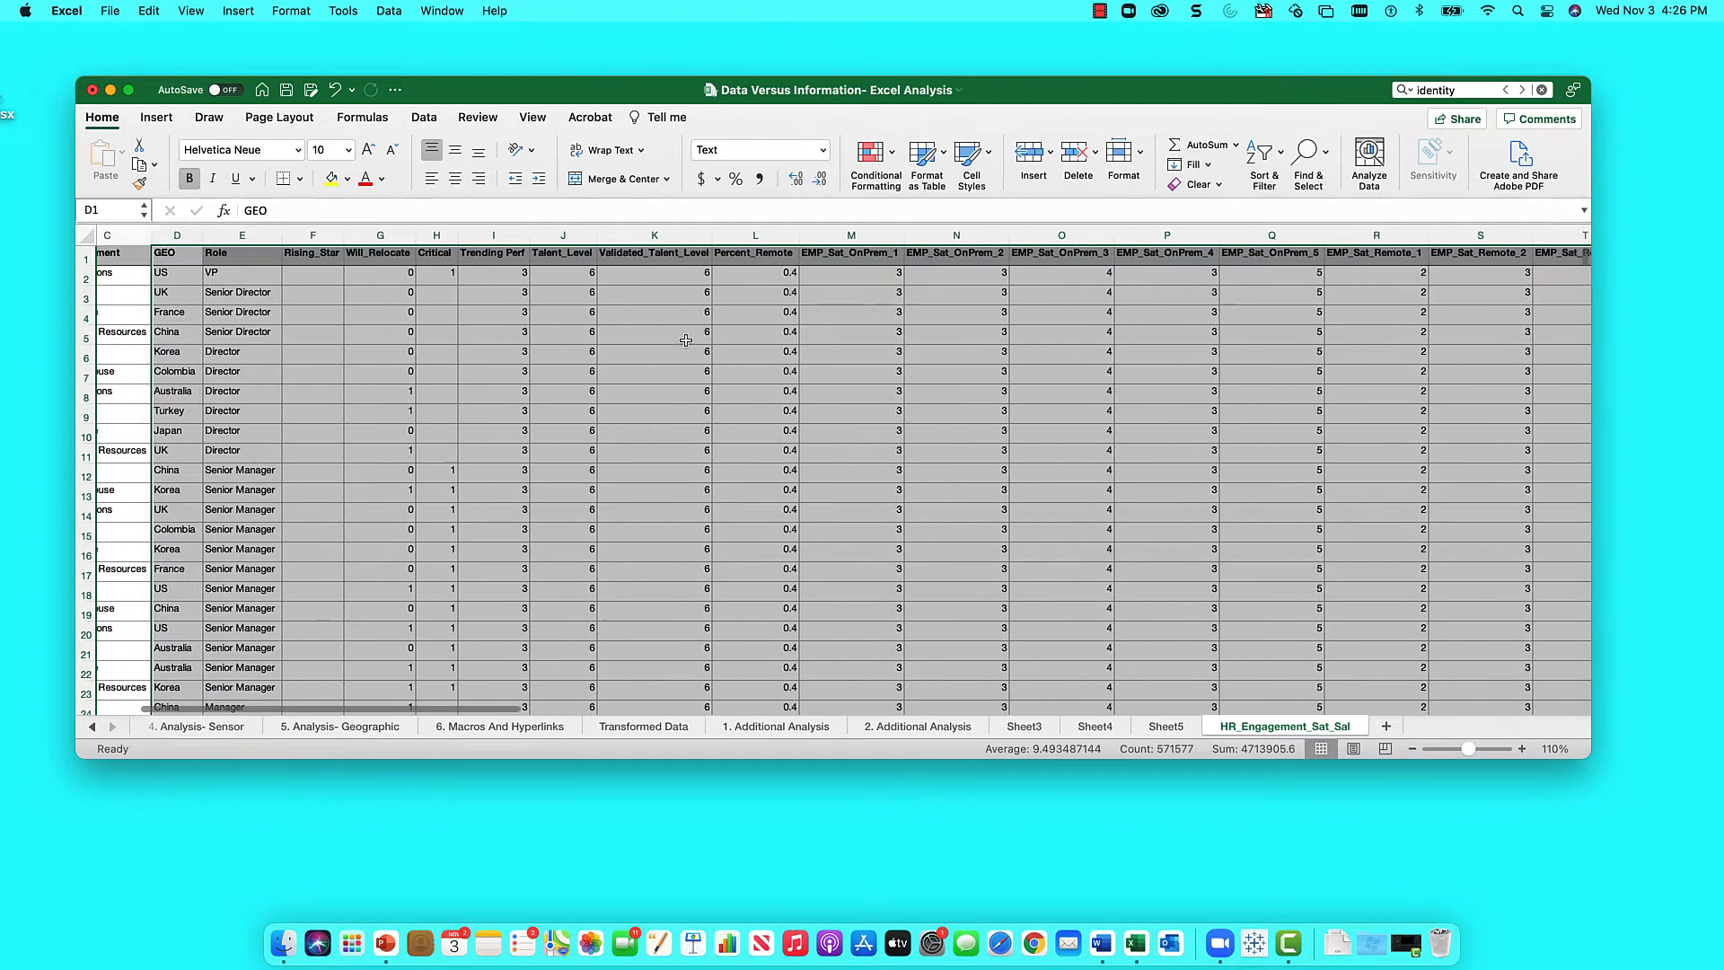
pyautogui.hscroll(1, 686, 341)
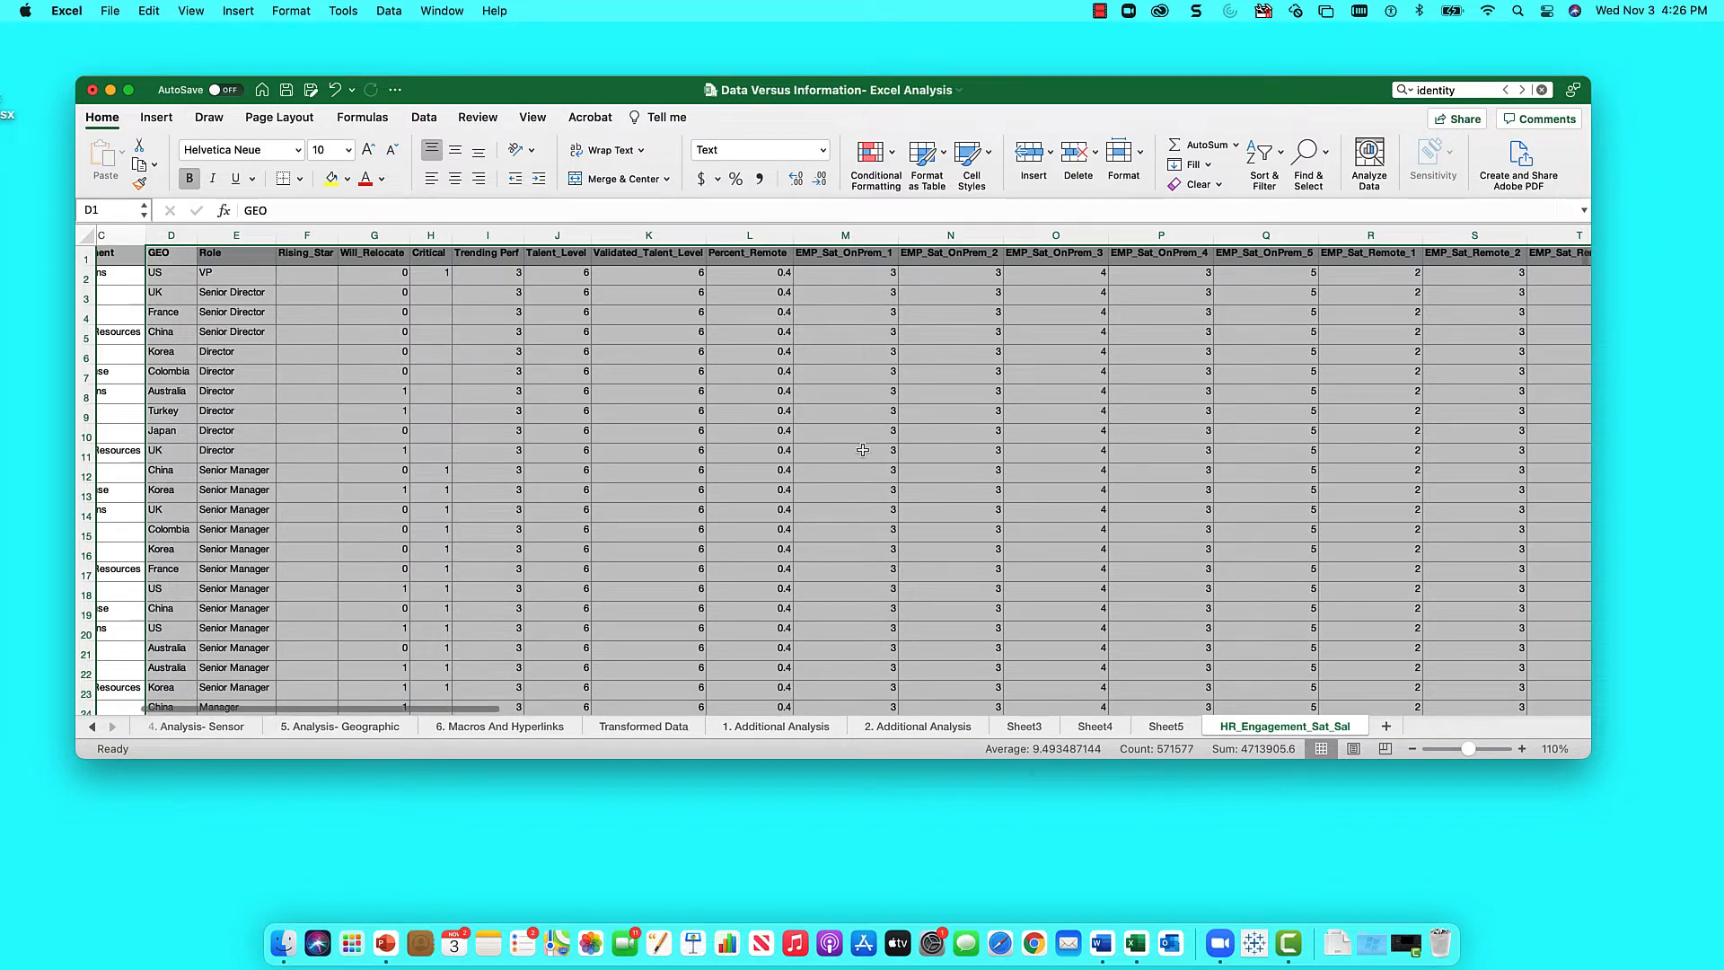
# - Insert a PivotTable from the HR_Engagement_Sat_Sal data at cell A38 of the 5. Analysis- Geographic sheet
pyautogui.click(152, 117)
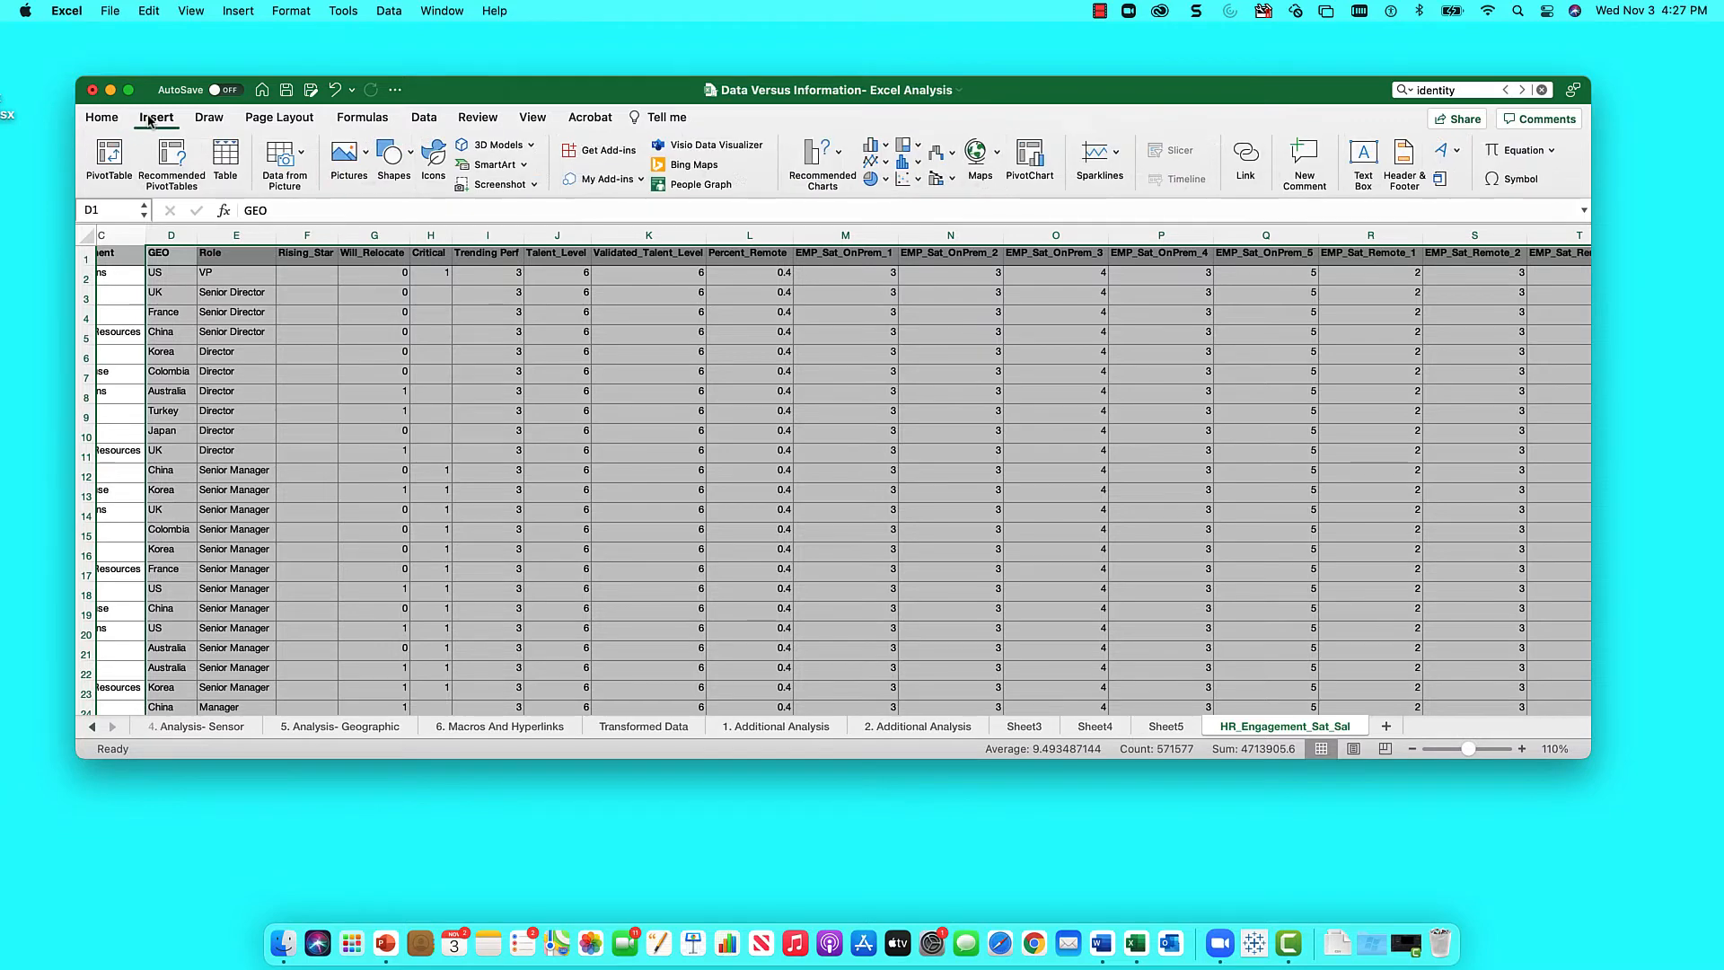
pyautogui.click(109, 155)
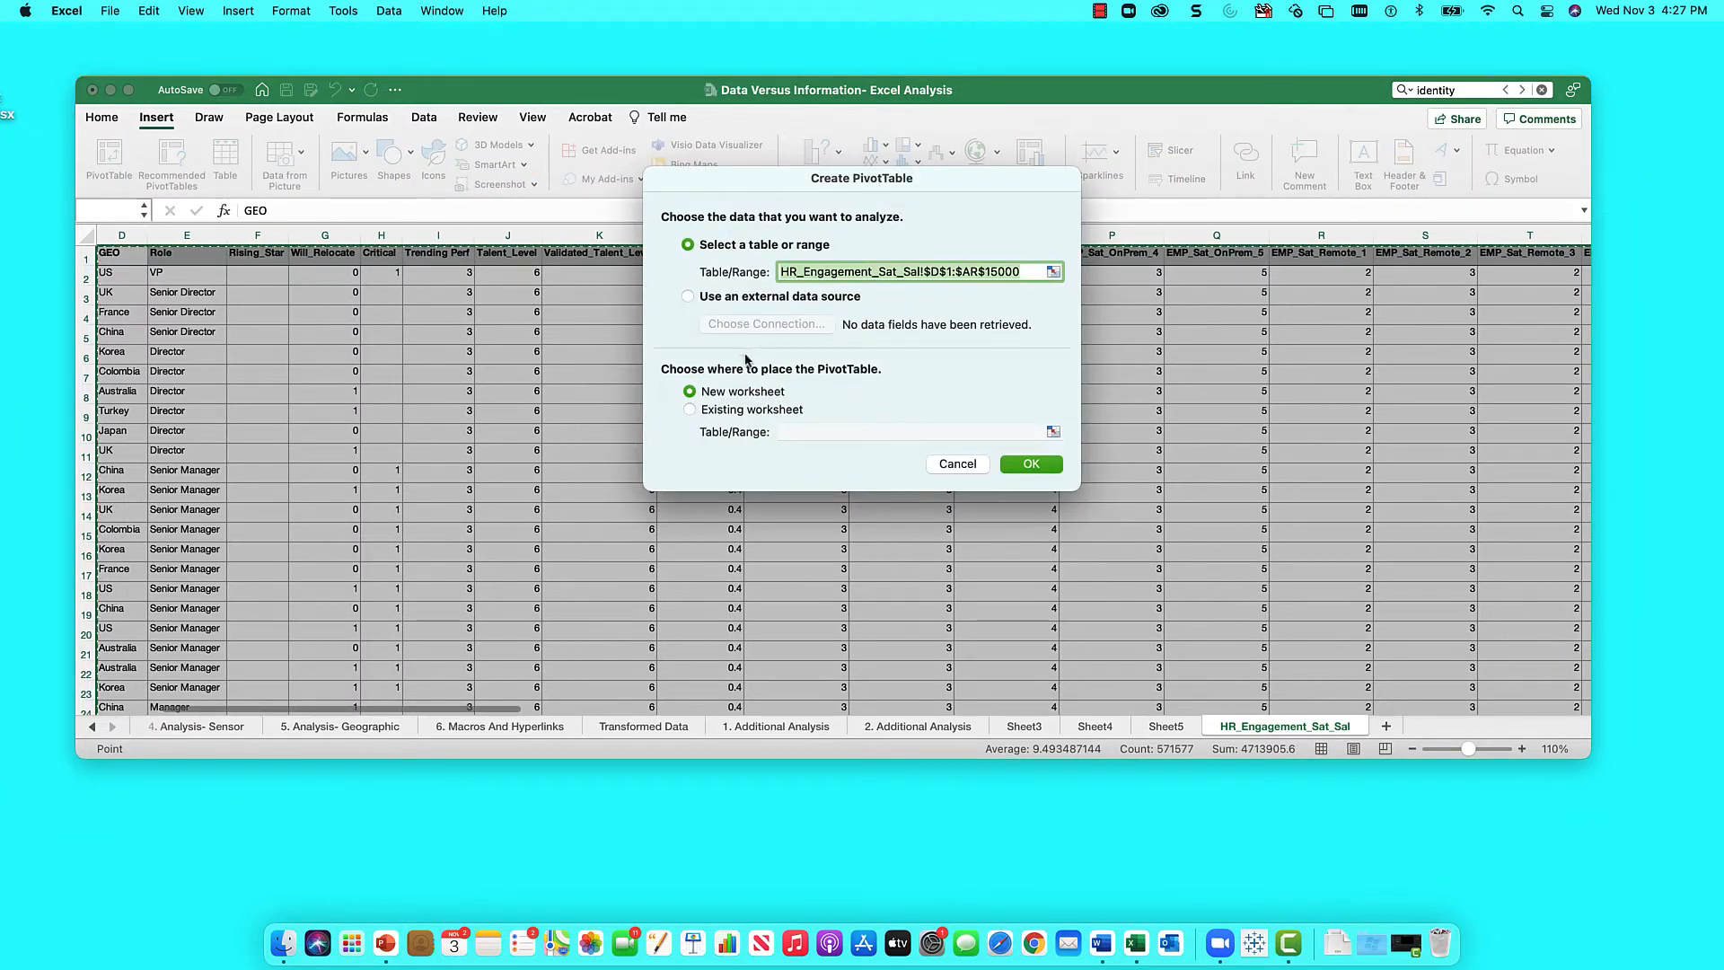
pyautogui.click(733, 412)
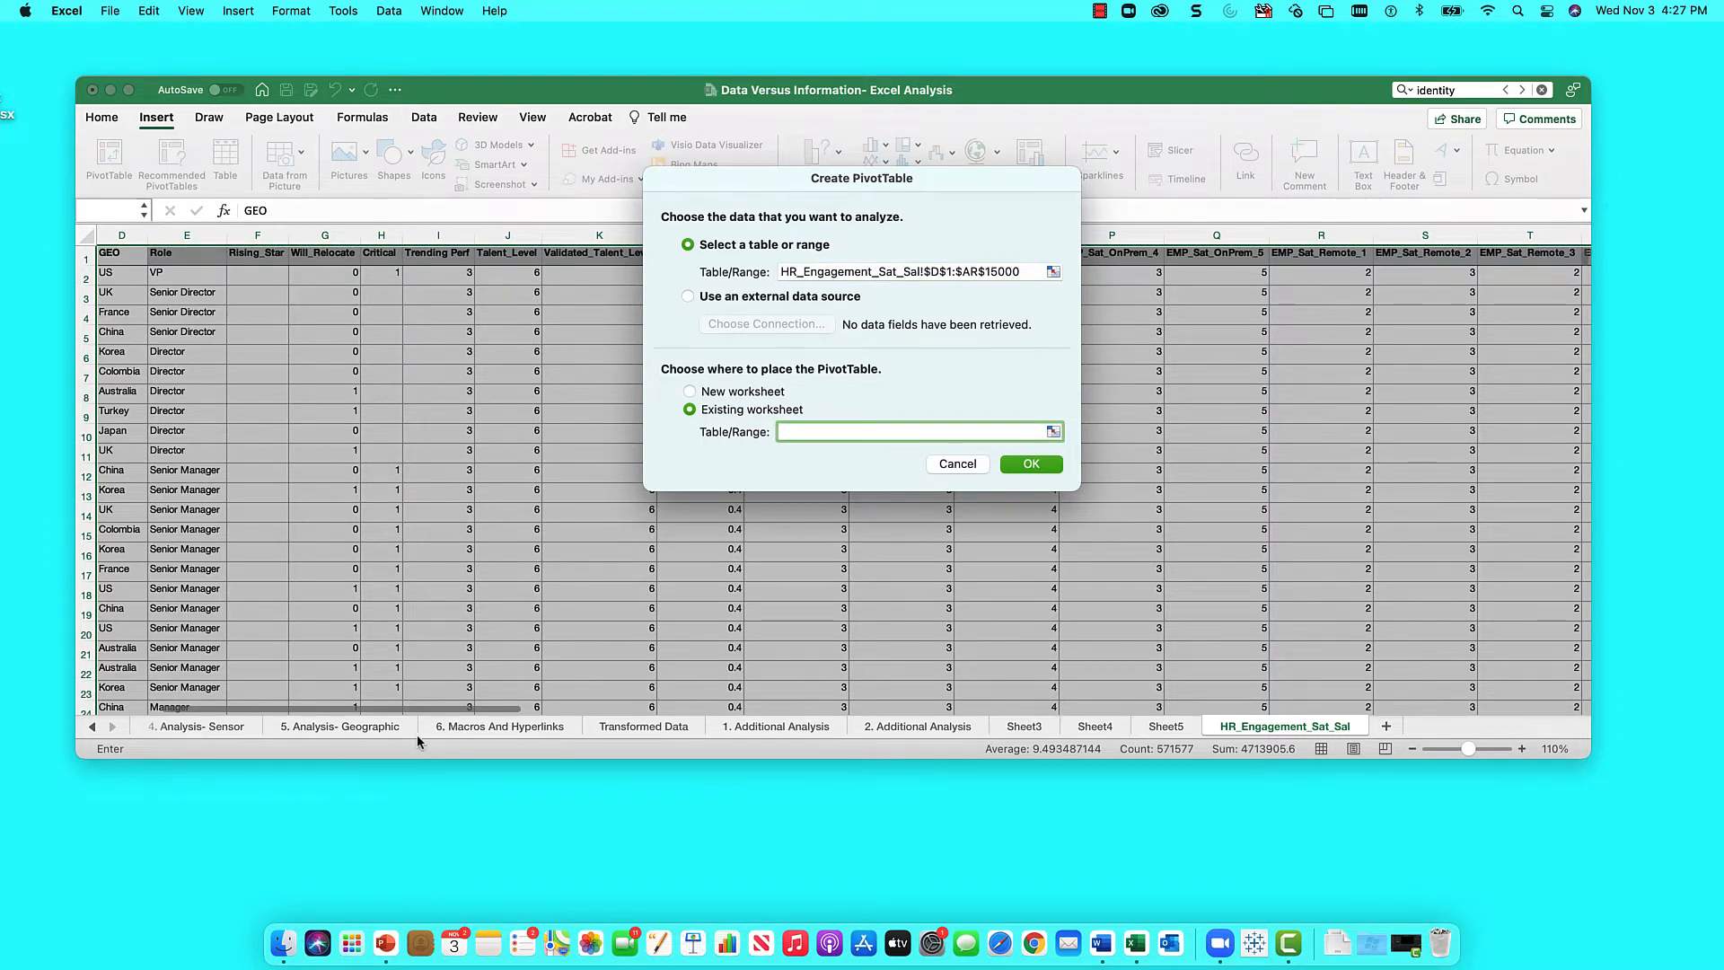
pyautogui.click(391, 727)
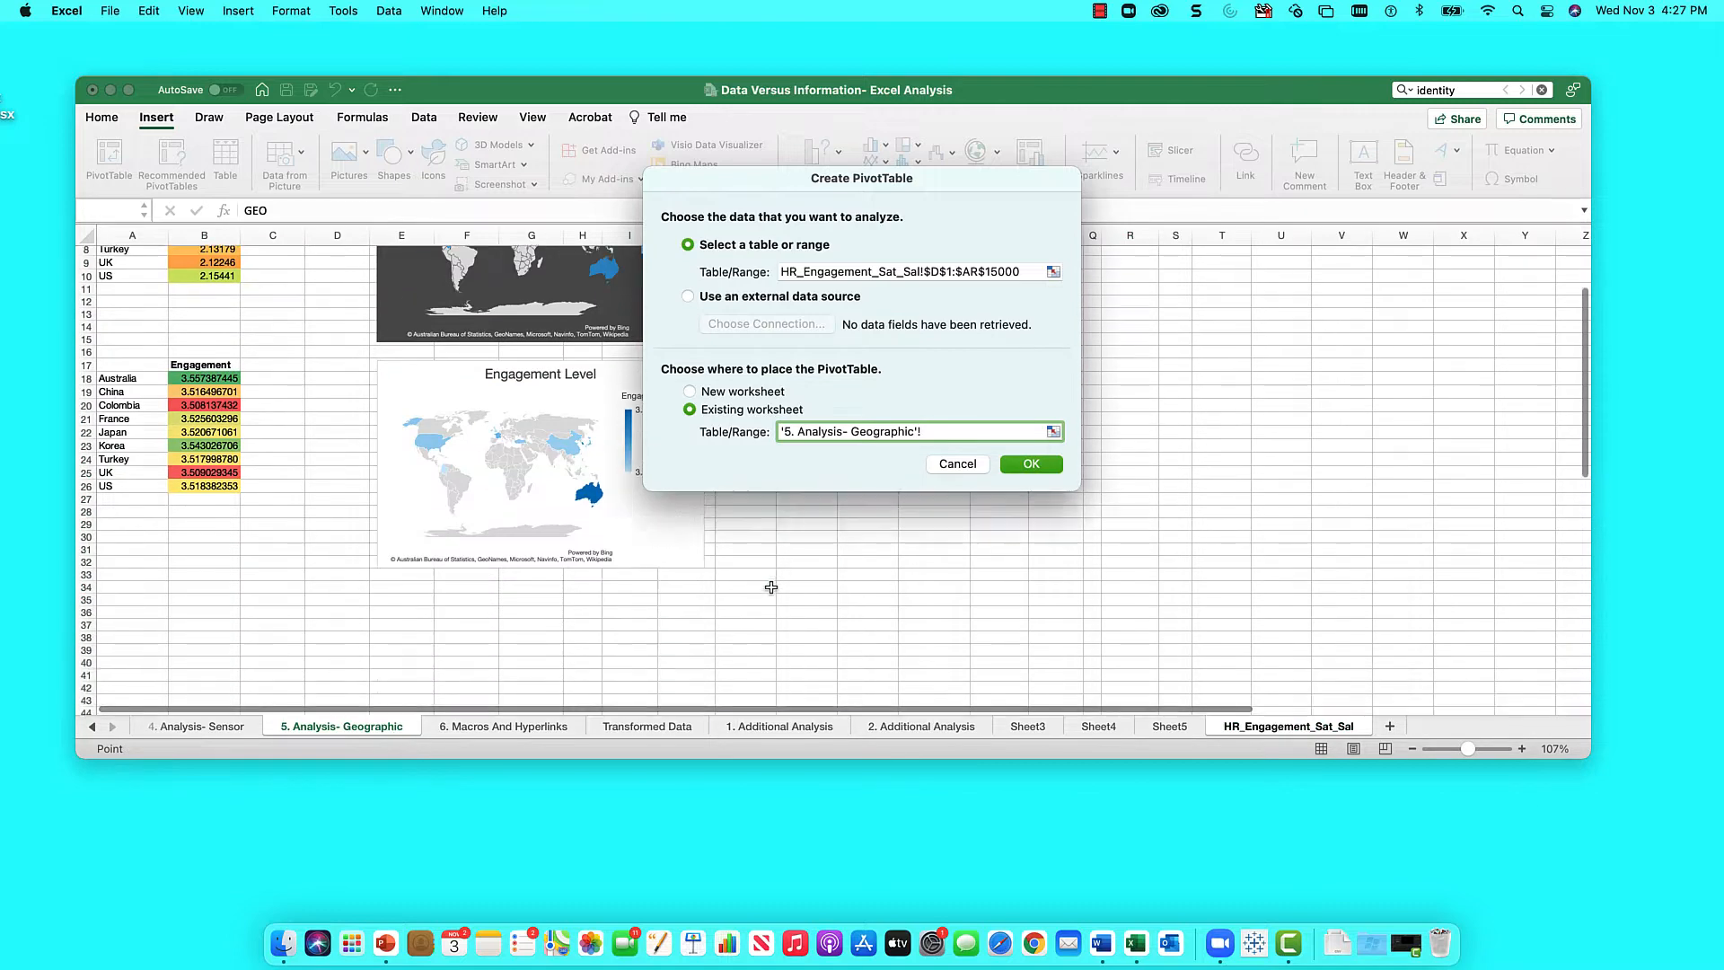
pyautogui.scroll(-2, 770, 587)
pyautogui.click(131, 569)
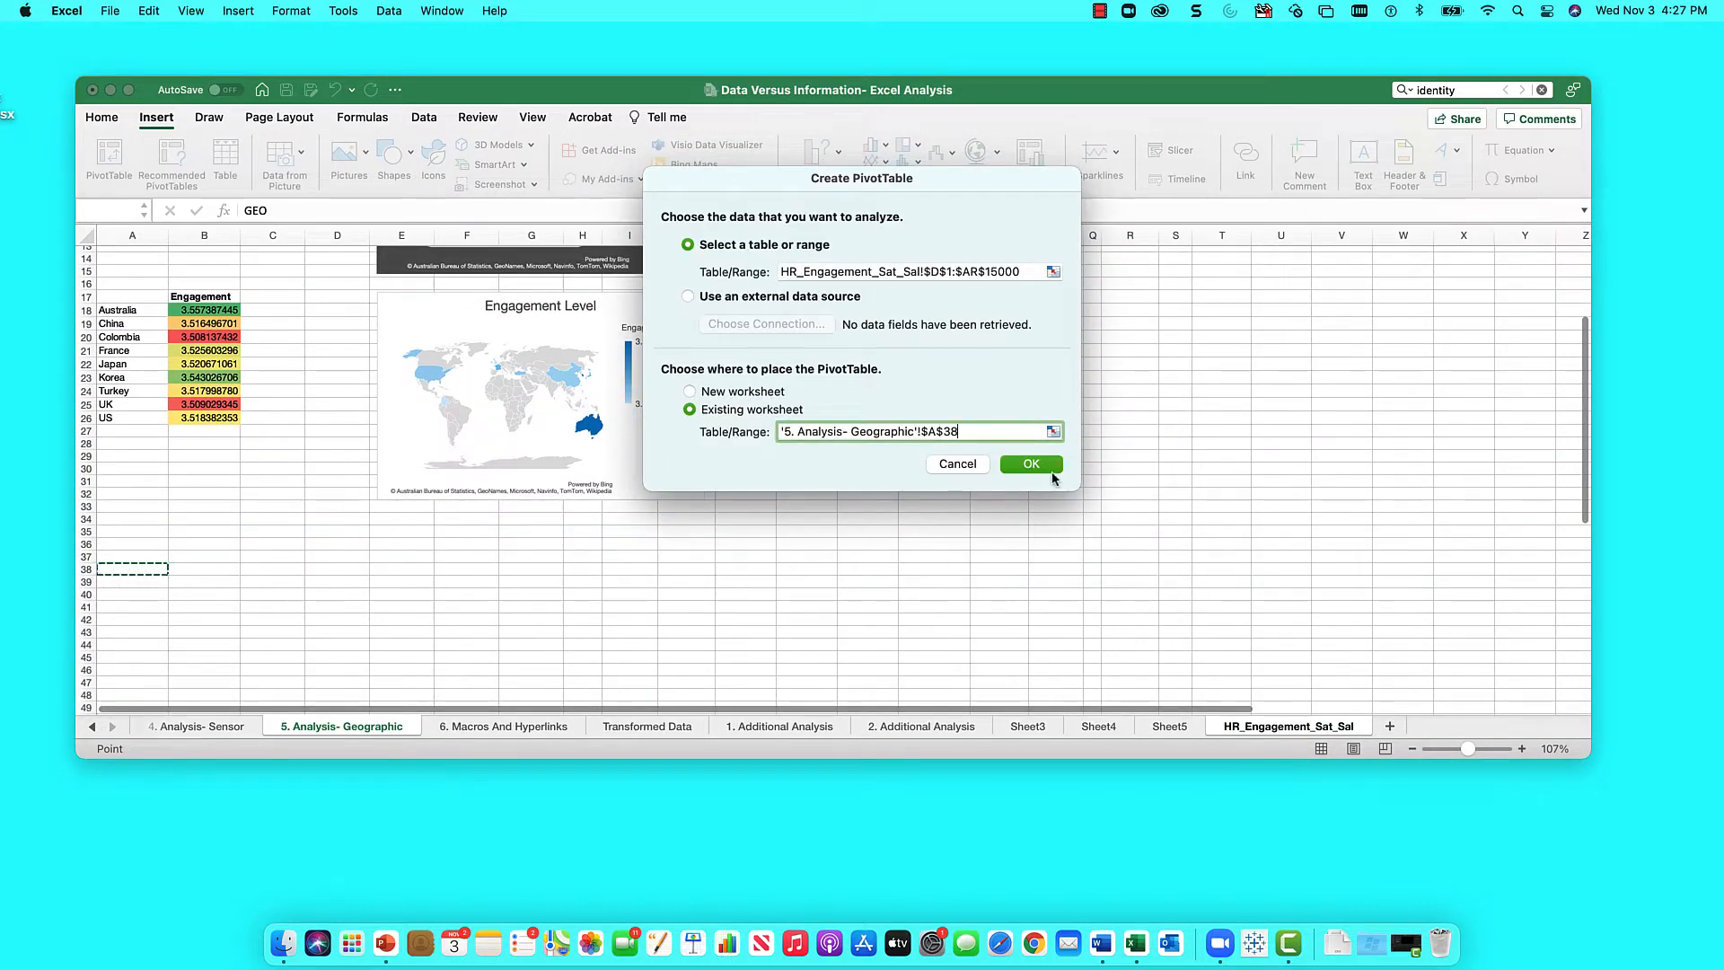
pyautogui.click(1032, 464)
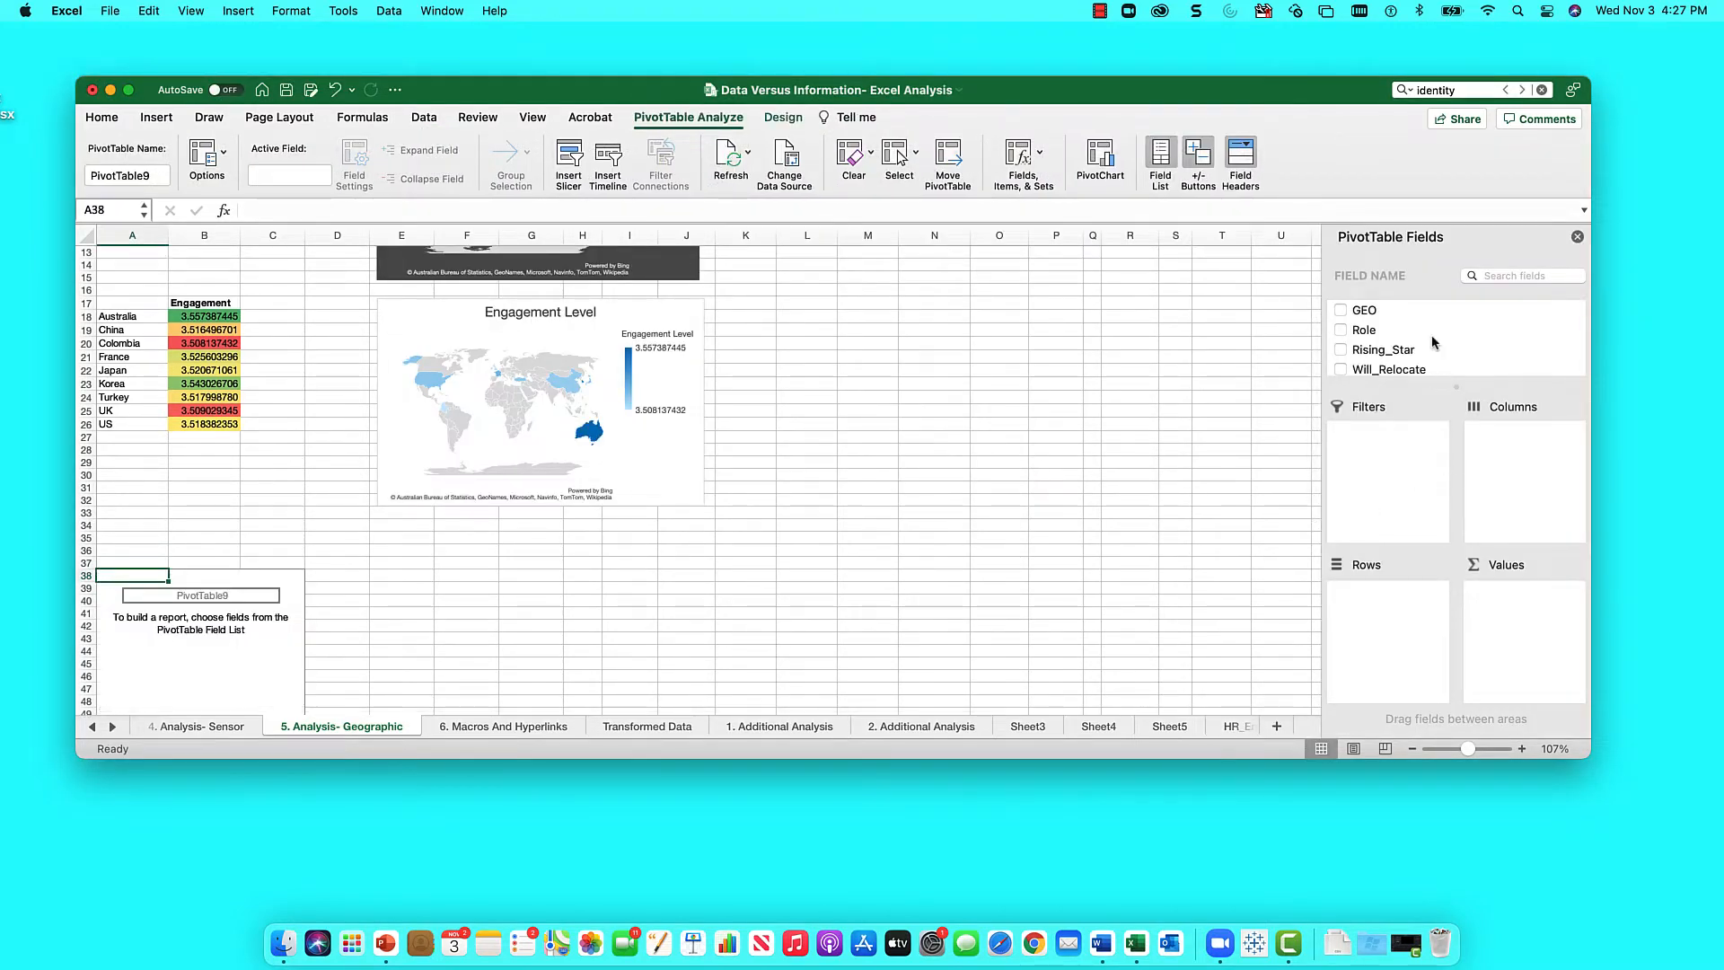
# - Add Emp_Identity to the pivot values, summarised as Average
pyautogui.scroll(-10, 1437, 342)
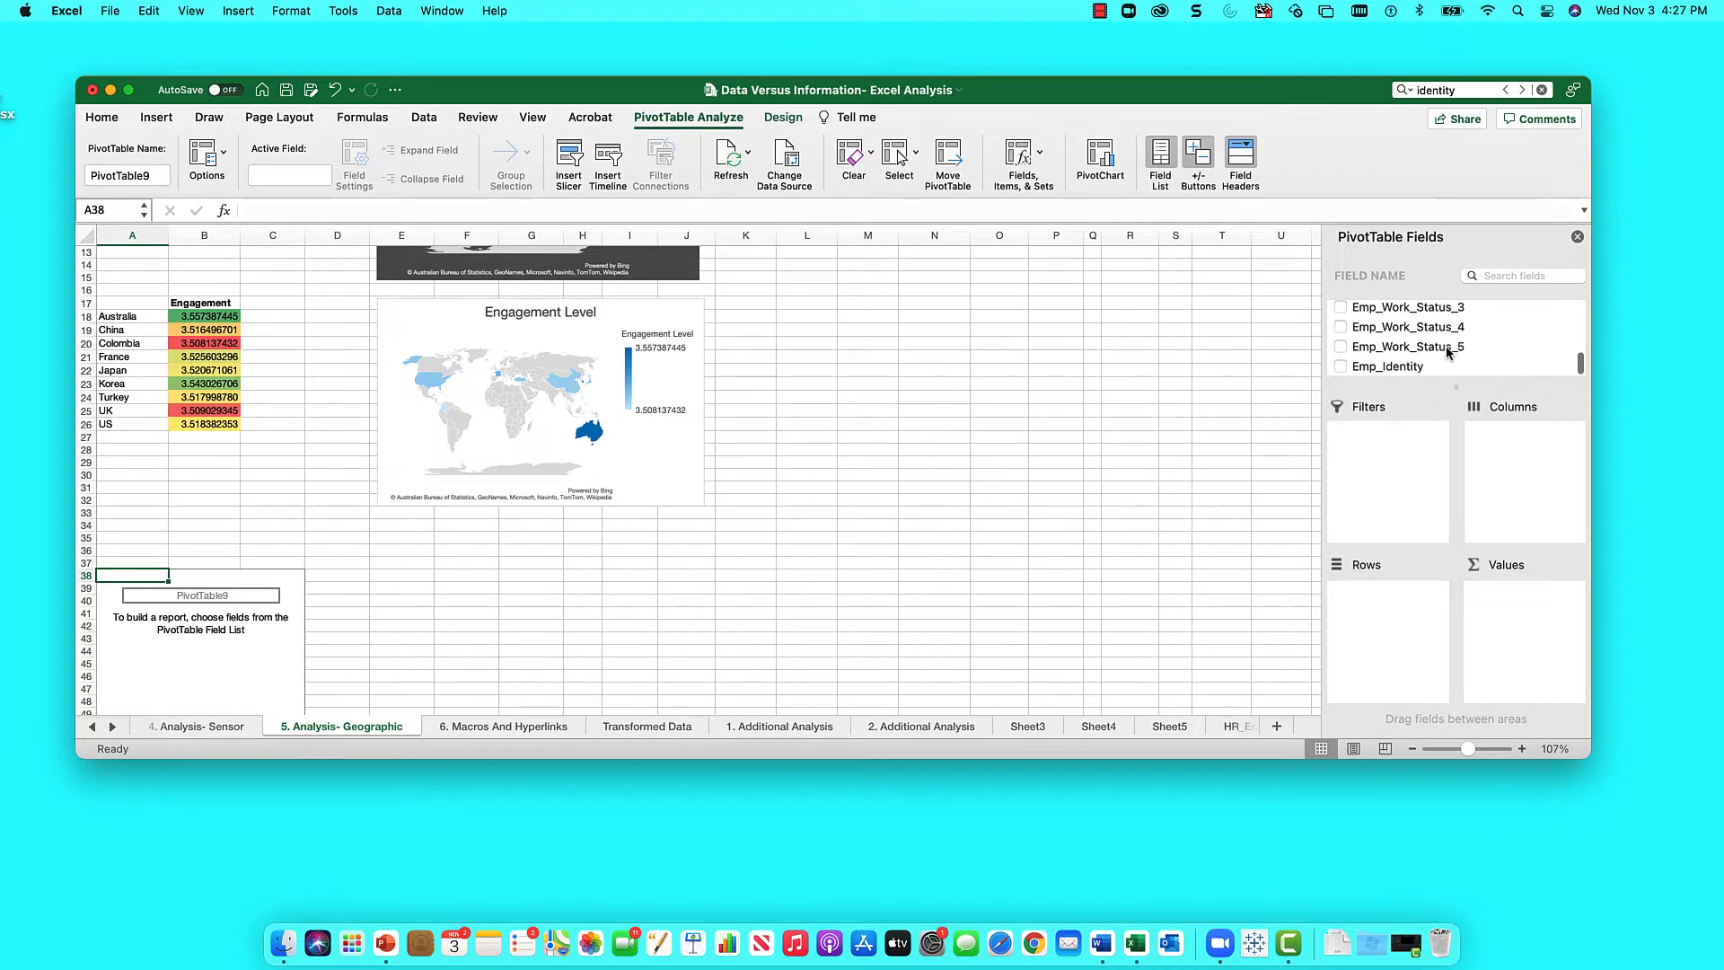
pyautogui.moveTo(1386, 368); pyautogui.dragTo(1522, 613)
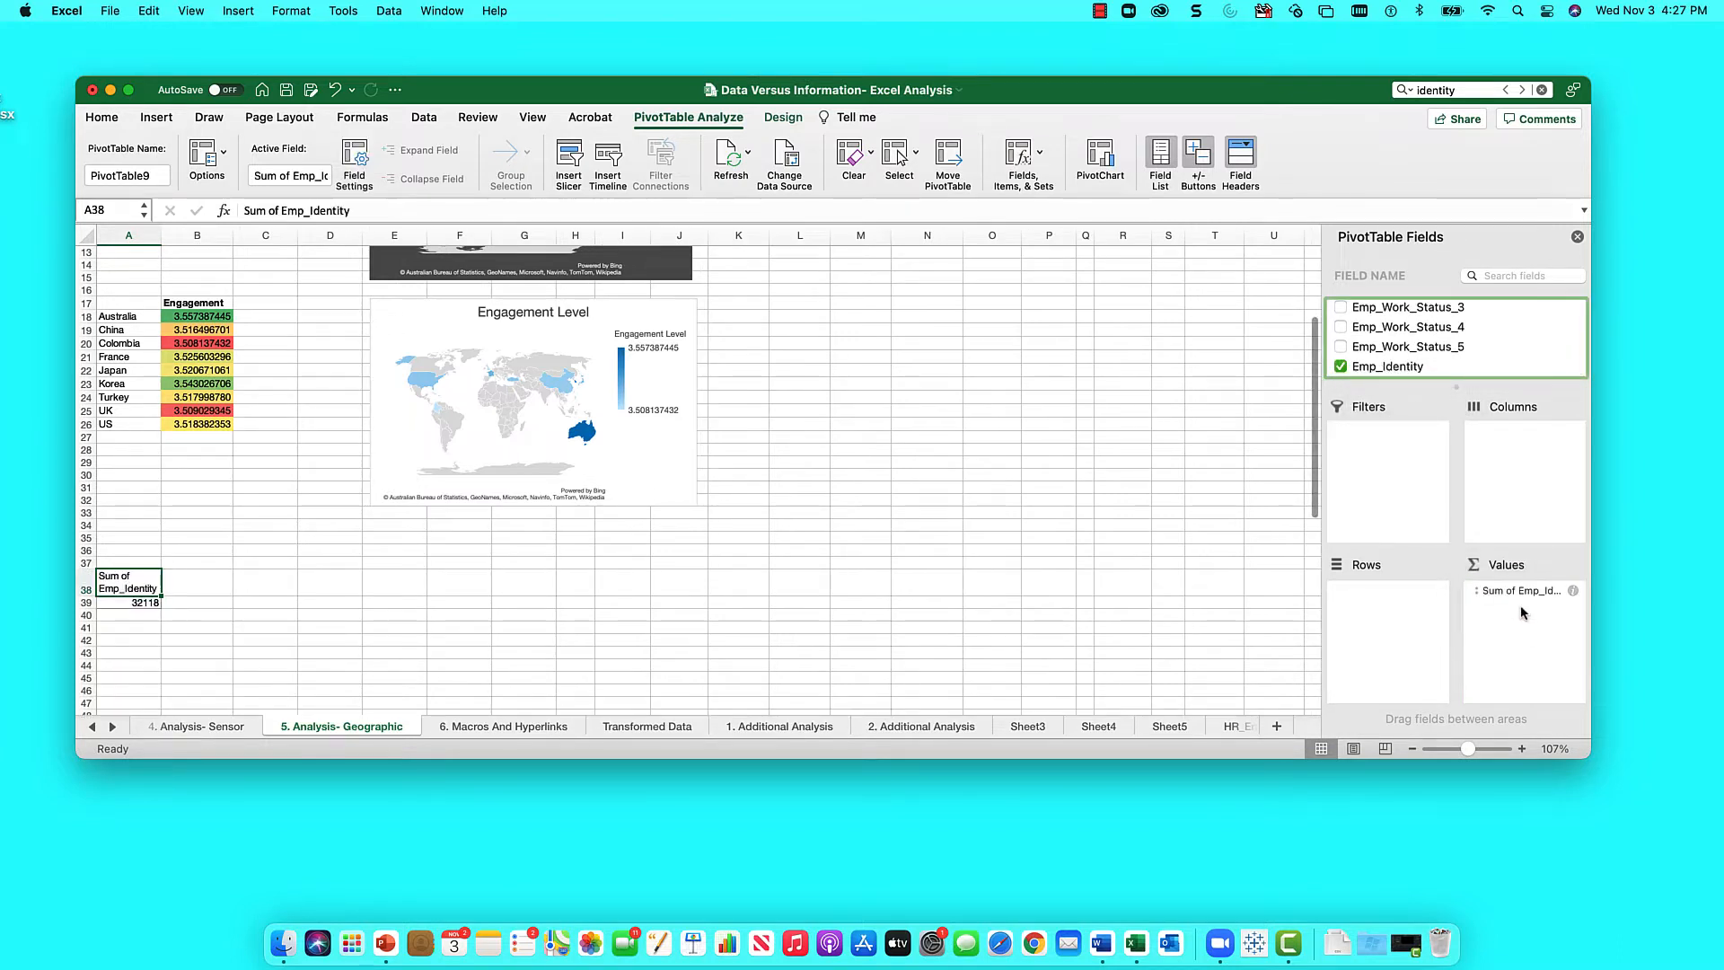
pyautogui.click(1572, 593)
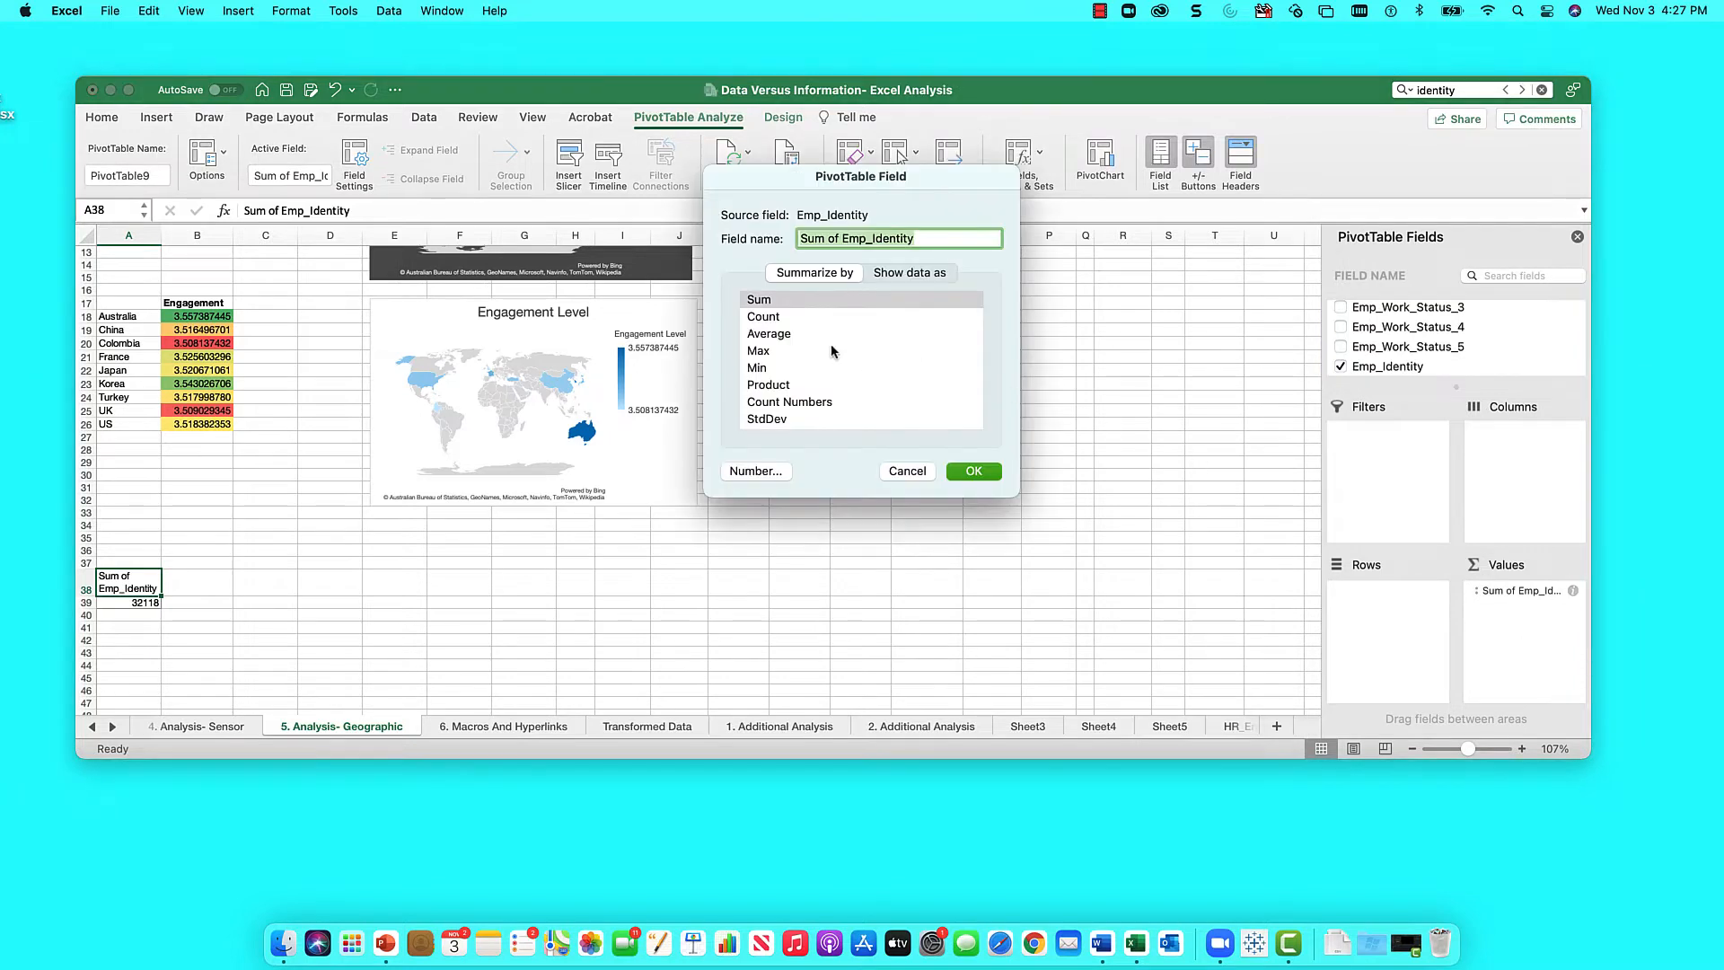
pyautogui.click(802, 335)
pyautogui.click(976, 468)
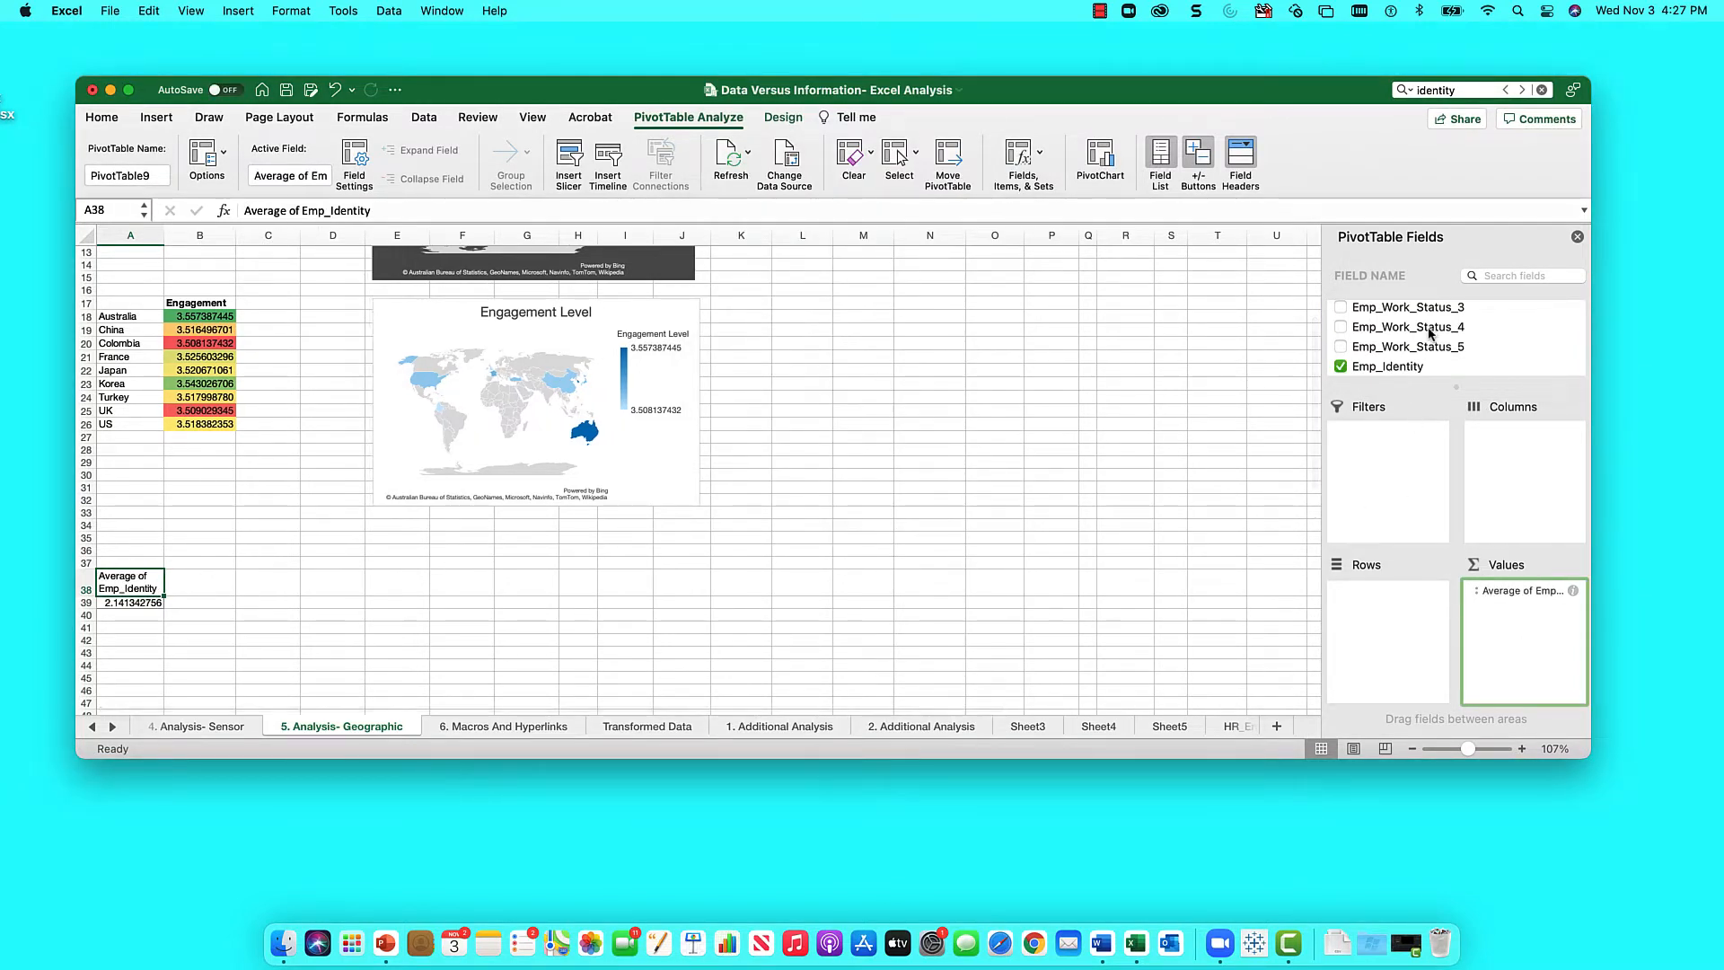
# - Add Engagement to the pivot values, summarised as Average
pyautogui.scroll(15, 1430, 331)
pyautogui.scroll(-3, 1431, 336)
pyautogui.scroll(-10, 1431, 336)
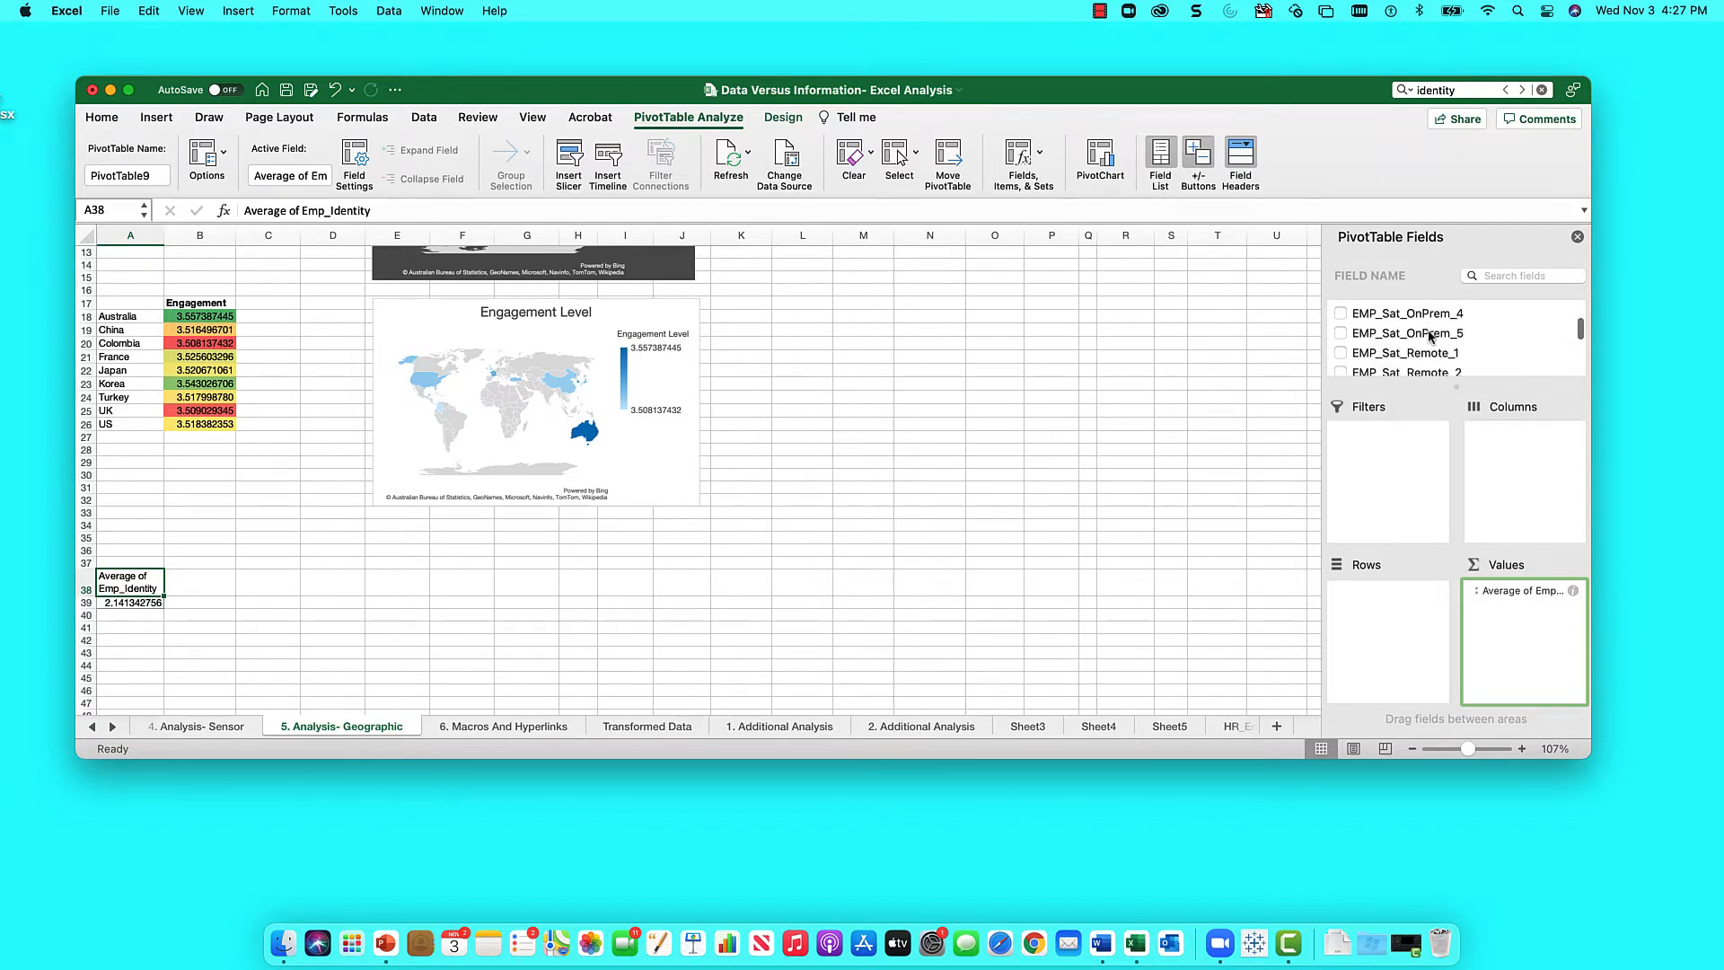
pyautogui.scroll(-4, 1431, 336)
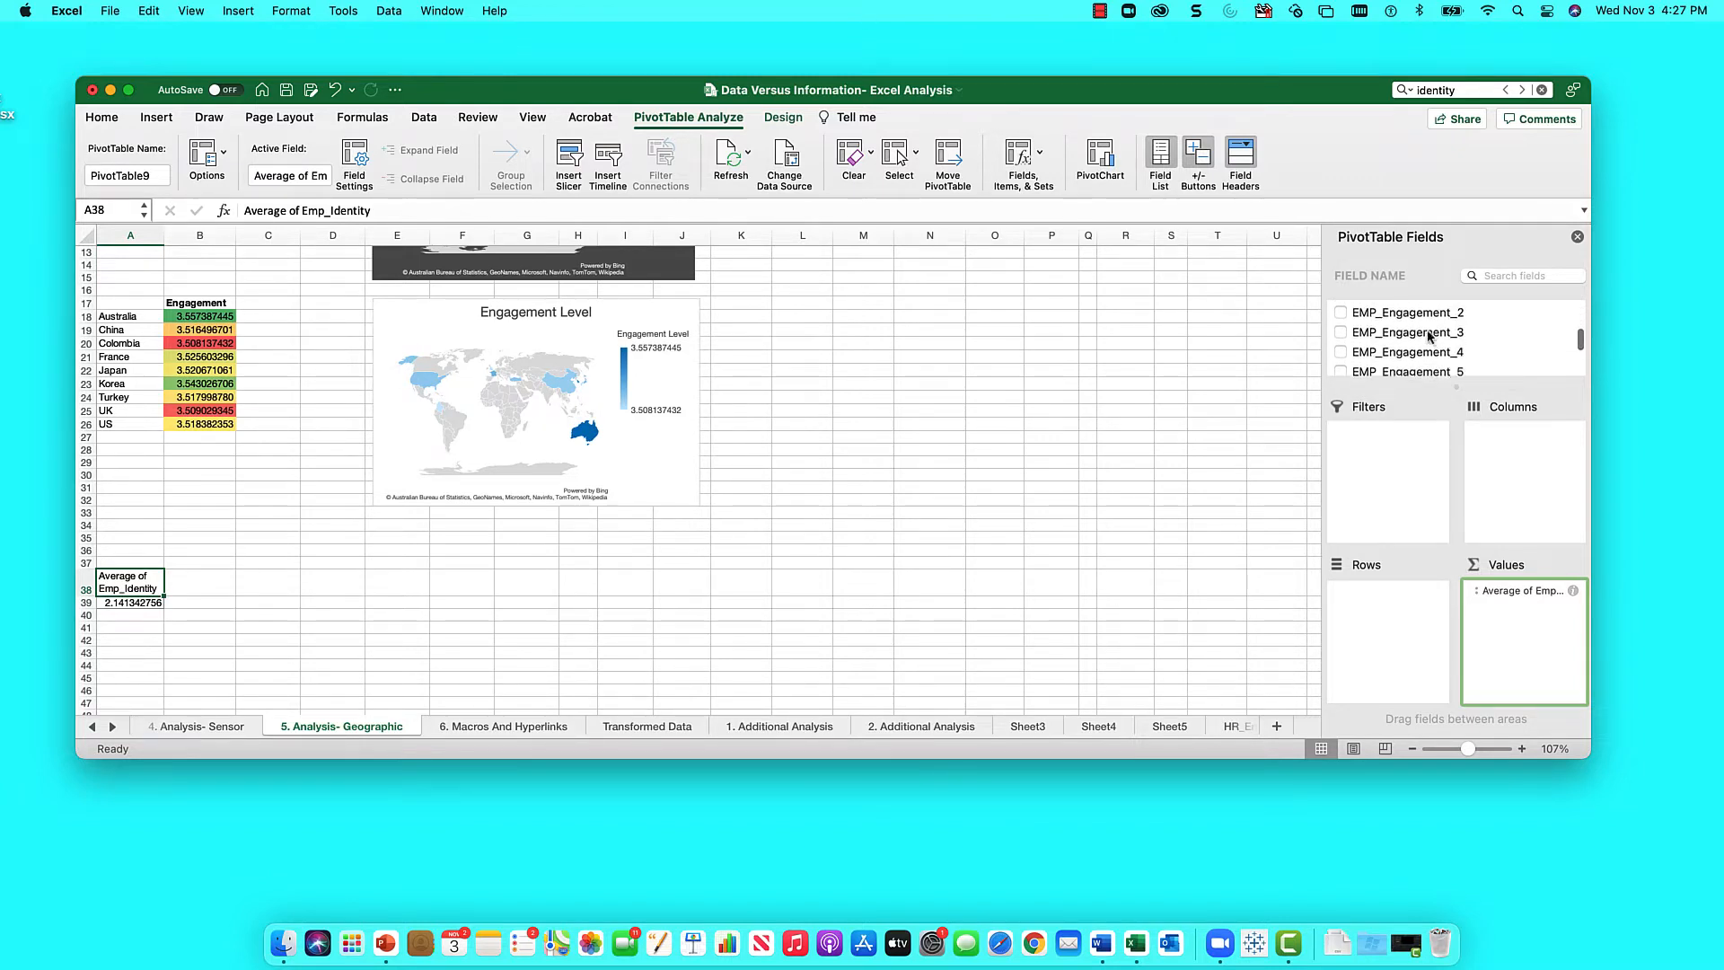
pyautogui.moveTo(1359, 338); pyautogui.dragTo(1539, 614)
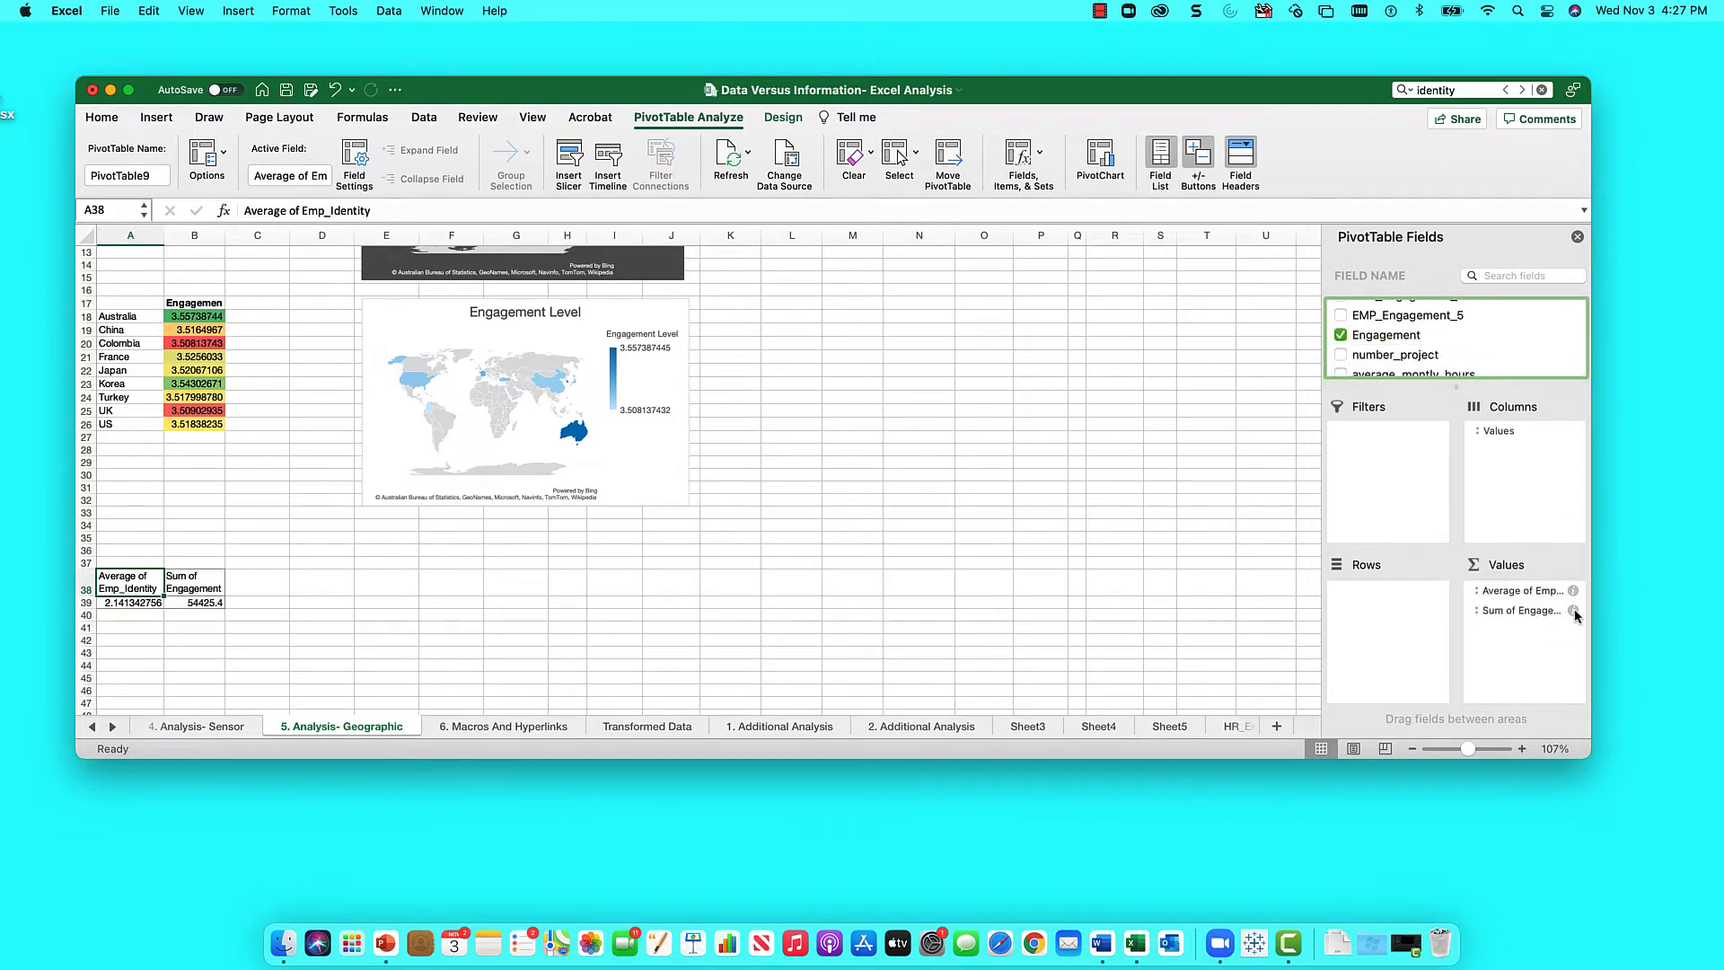
pyautogui.click(1573, 611)
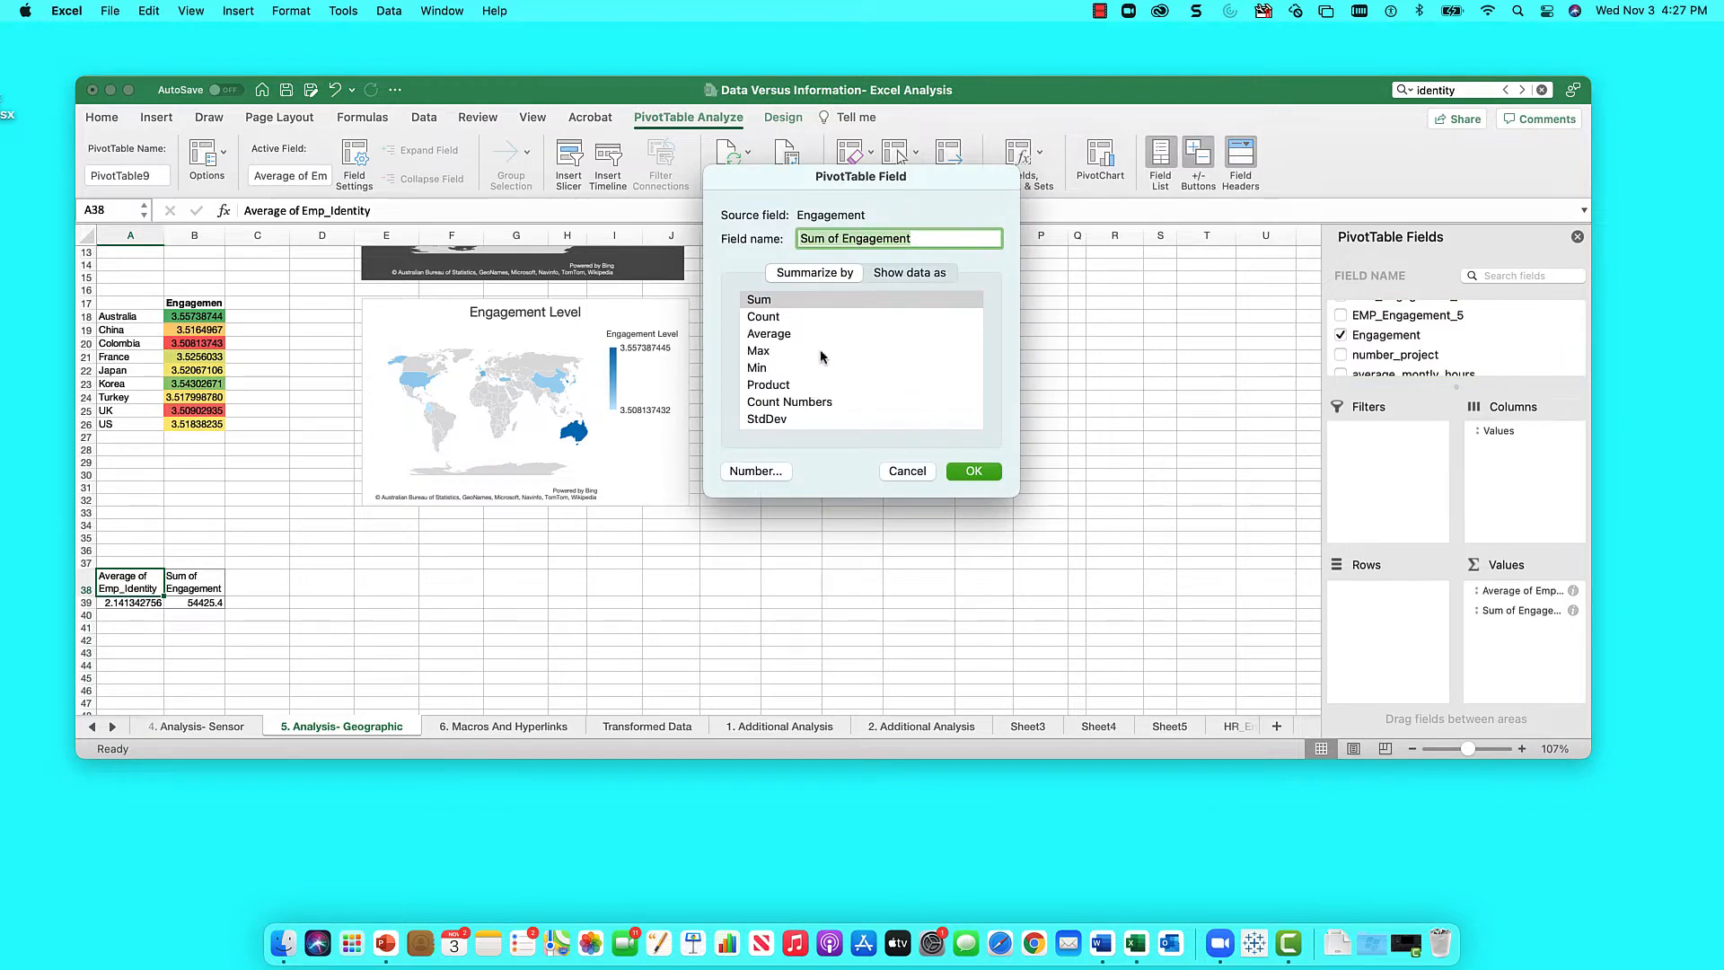
pyautogui.click(768, 334)
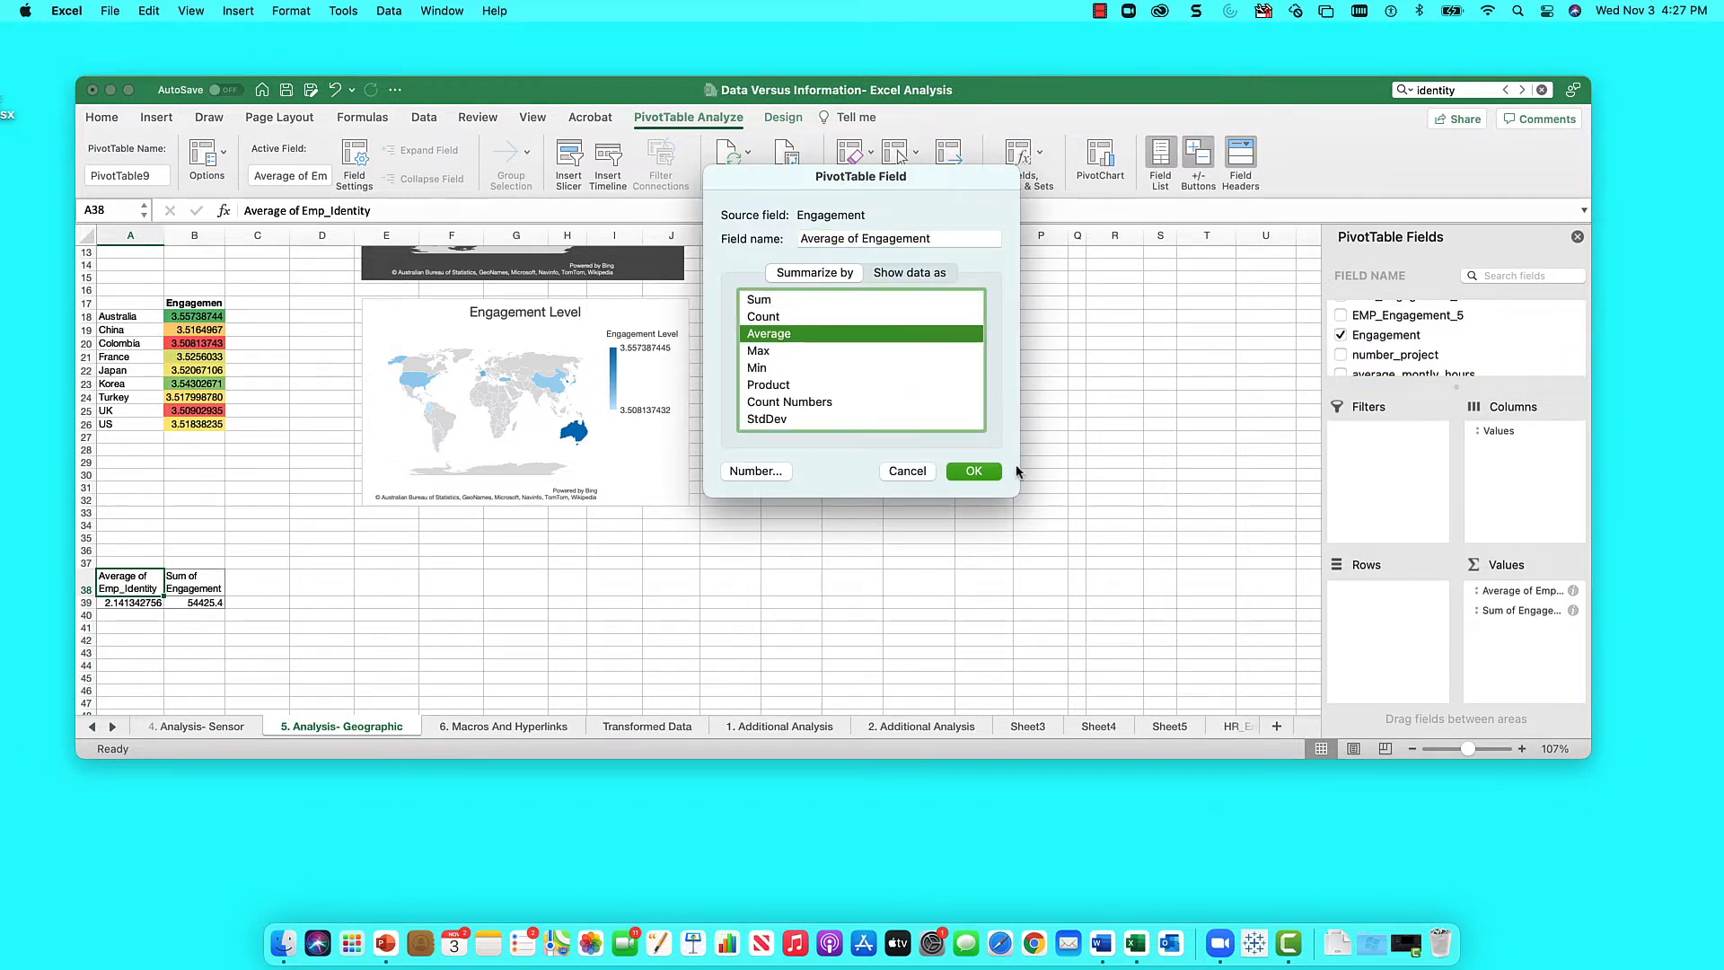
pyautogui.click(977, 471)
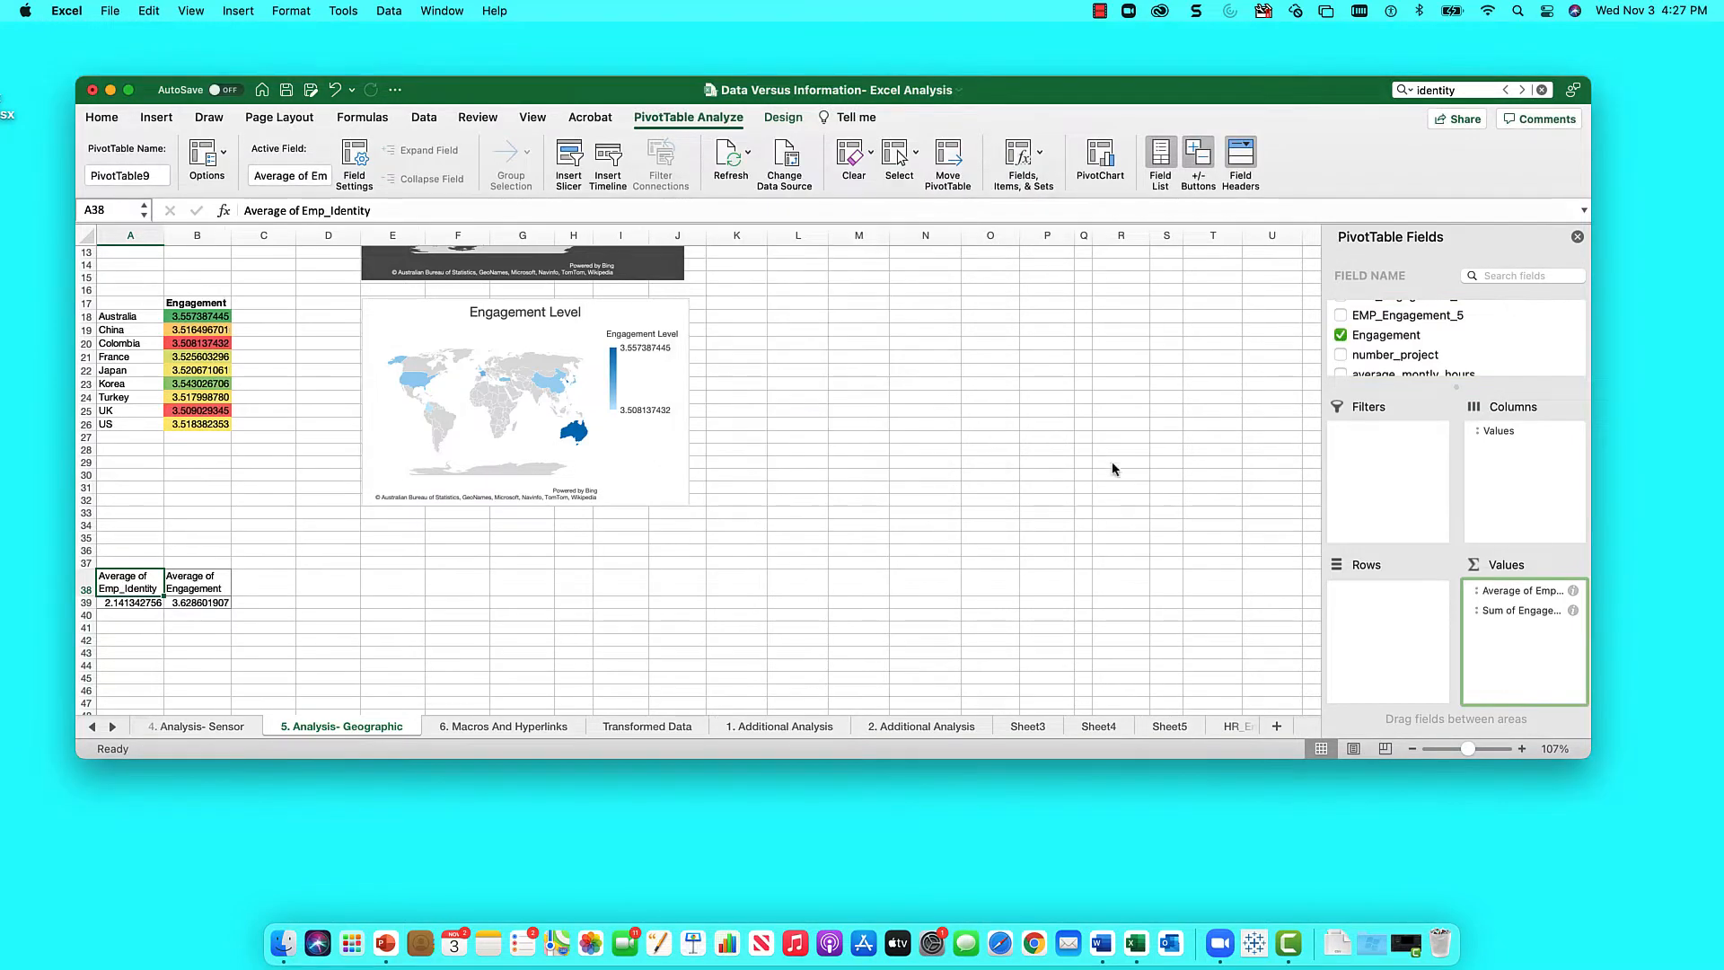
# - Put GEO in the pivot Rows so averages are listed per country
pyautogui.scroll(-5, 1385, 359)
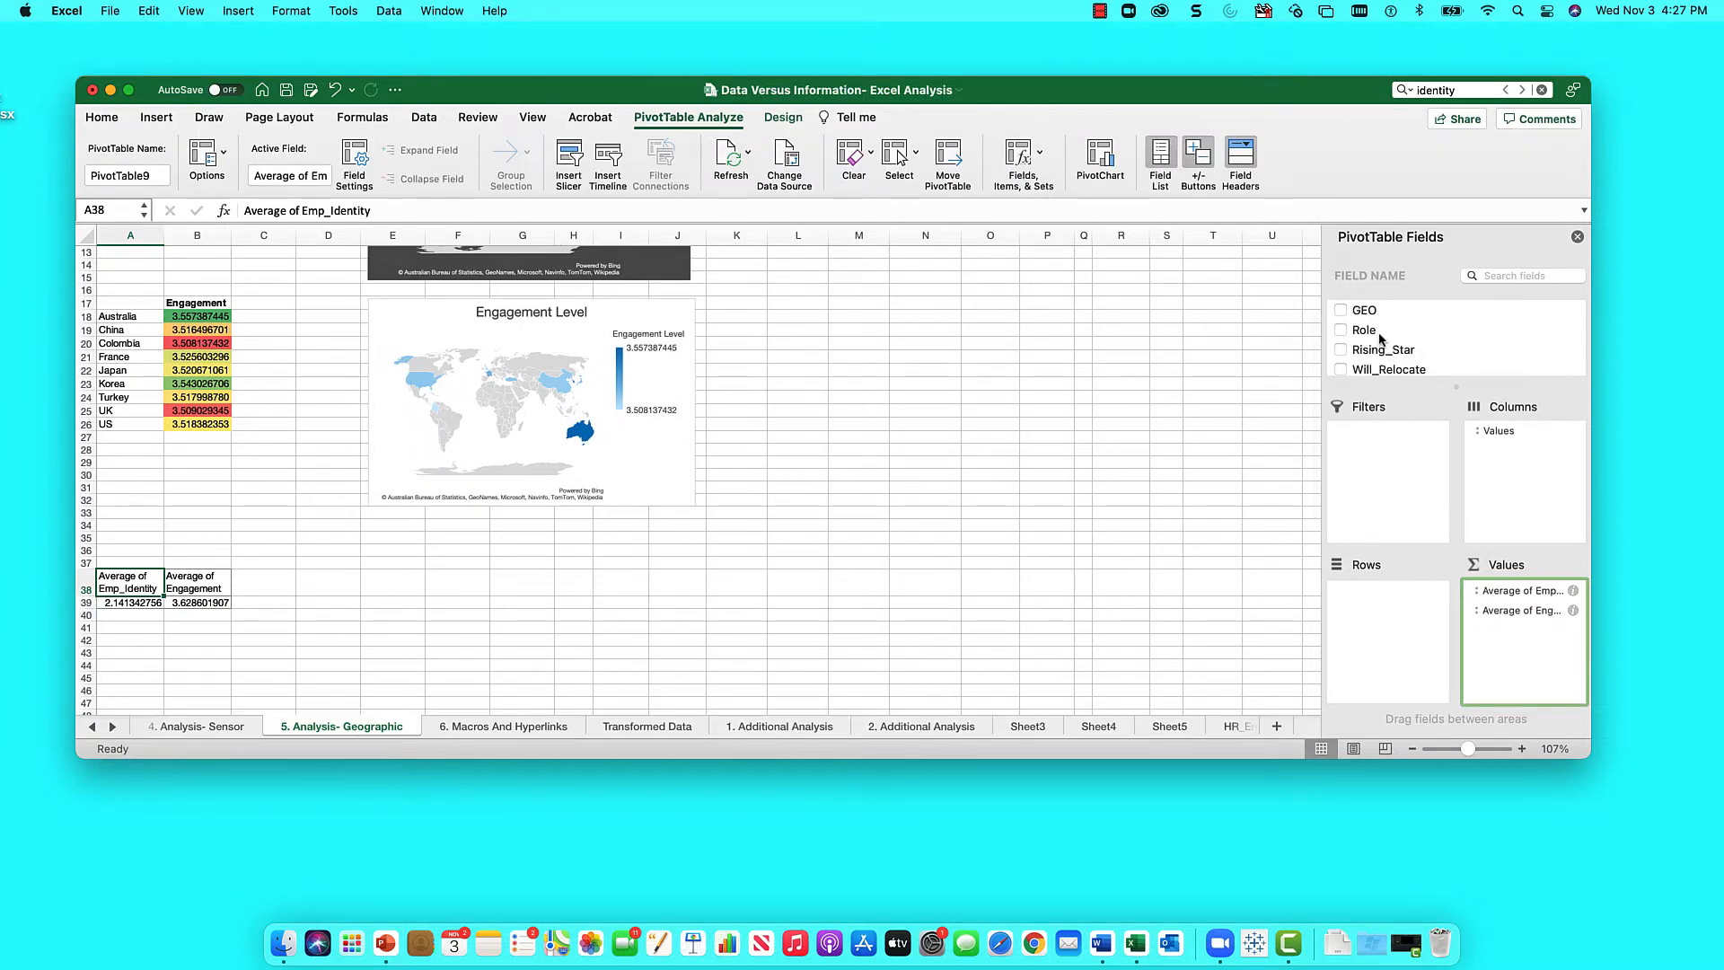
pyautogui.moveTo(1368, 315); pyautogui.dragTo(1403, 591)
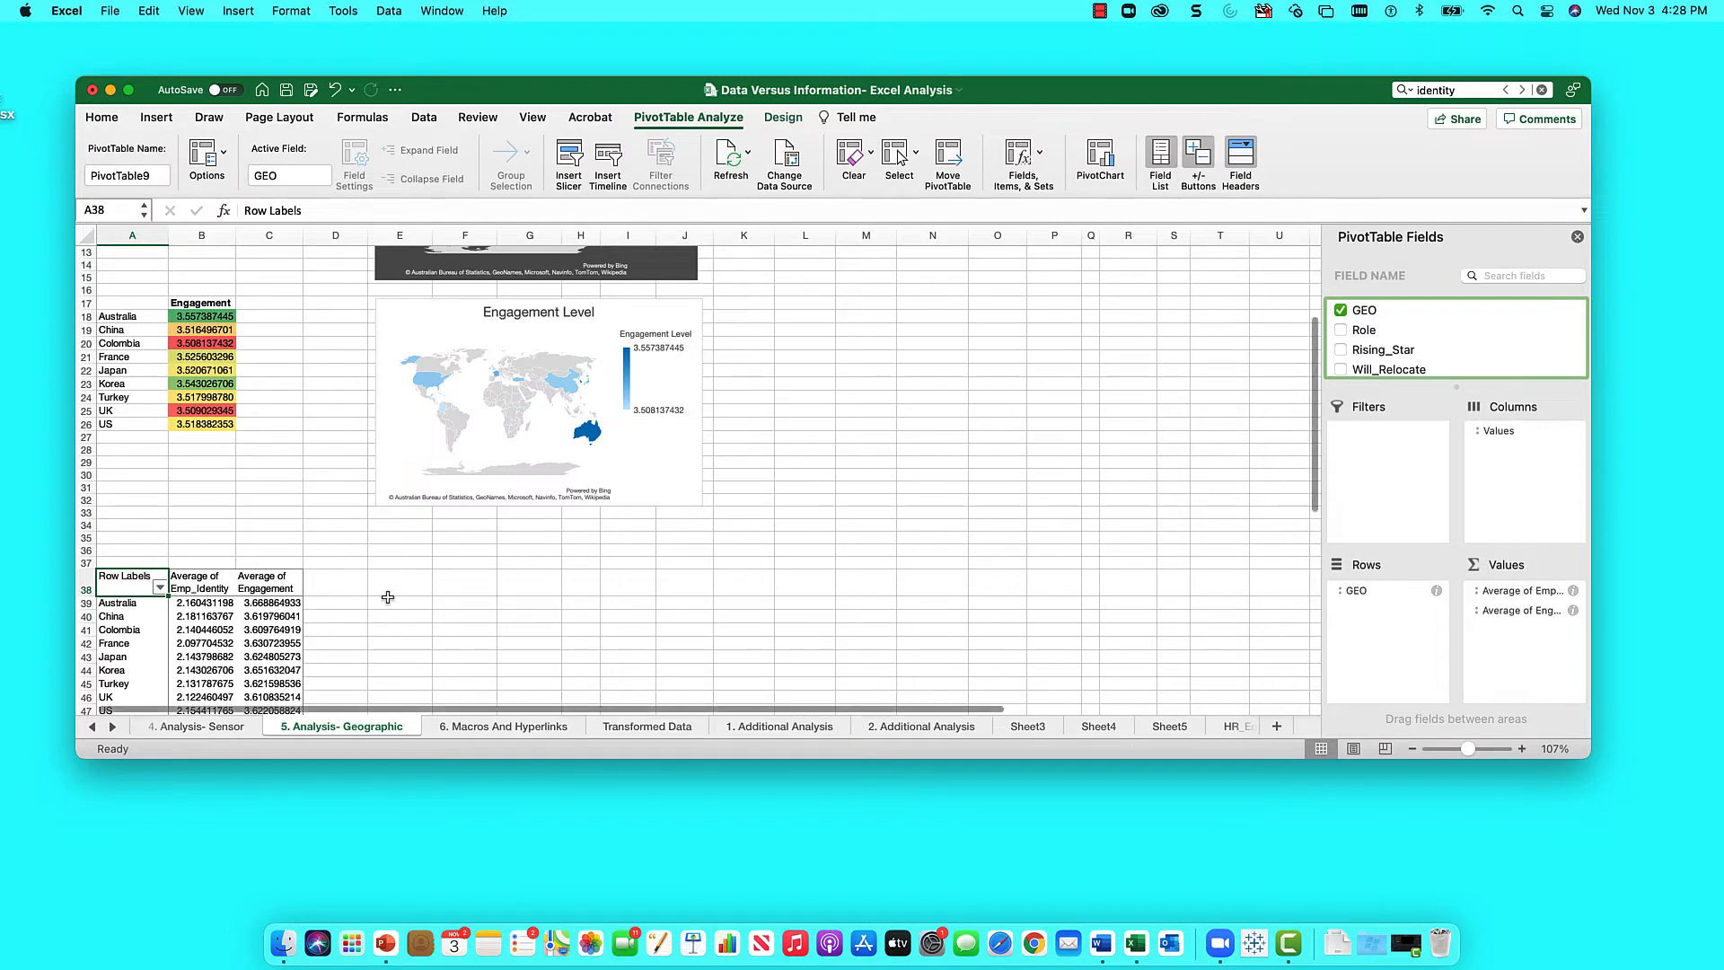
pyautogui.scroll(5, 339, 574)
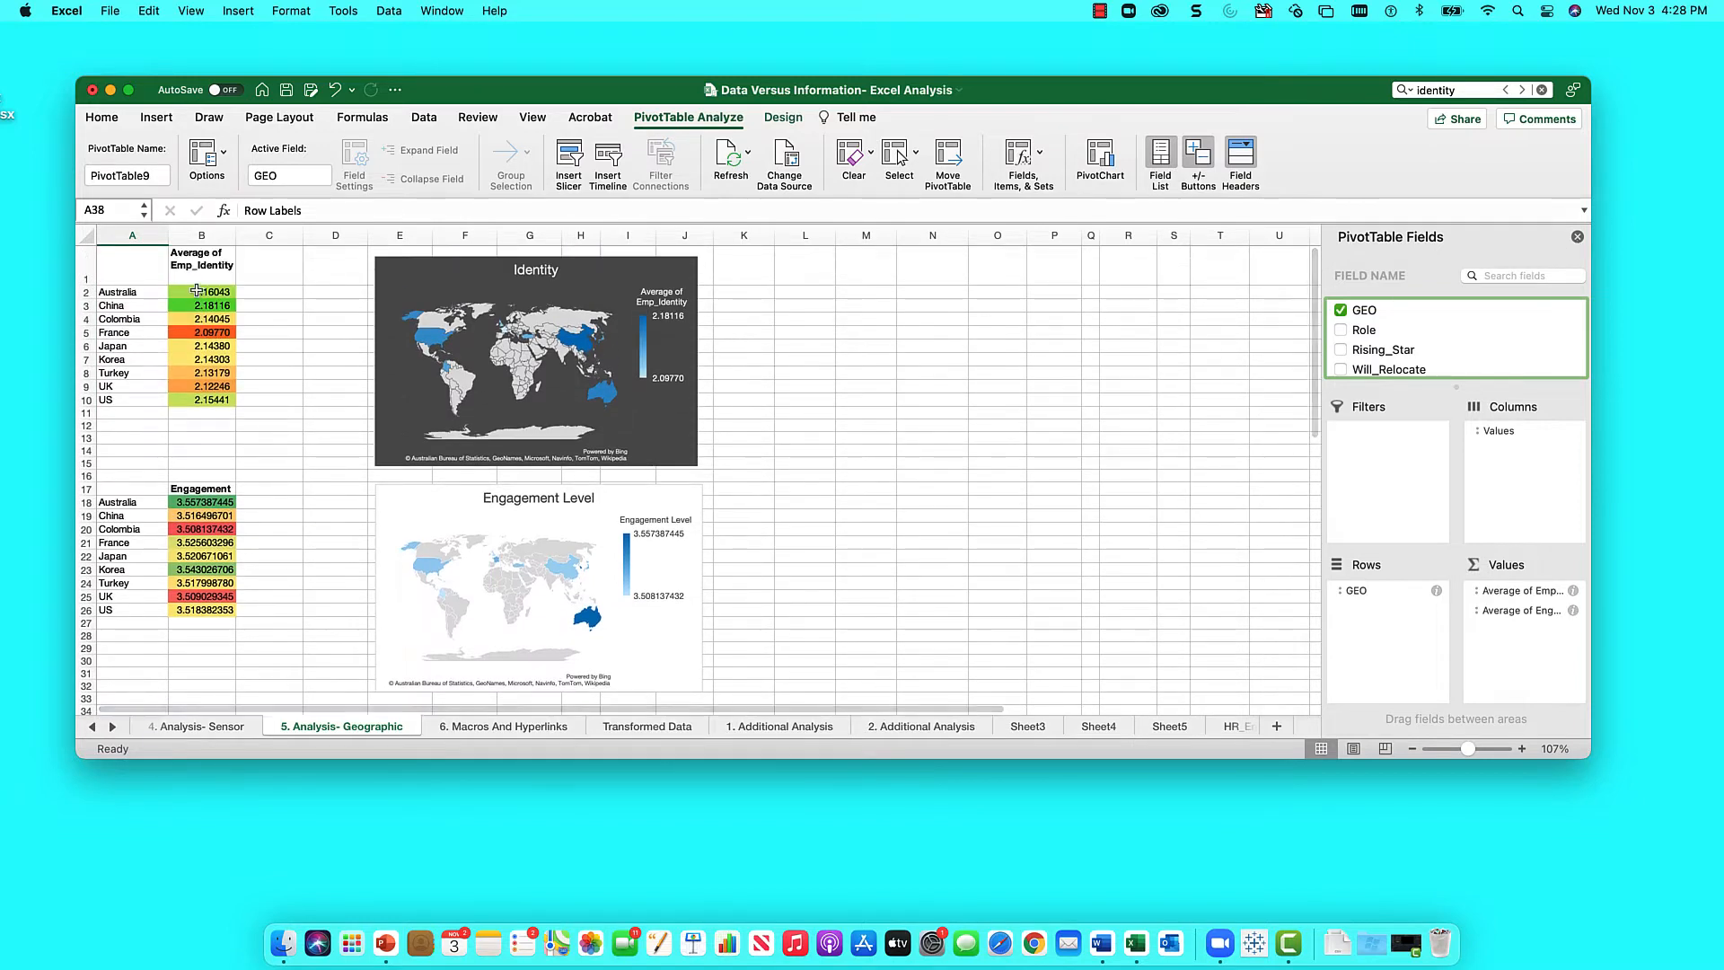
# - Link Australia's Identity cell B2 to the pivot value with =B39
pyautogui.click(184, 295)
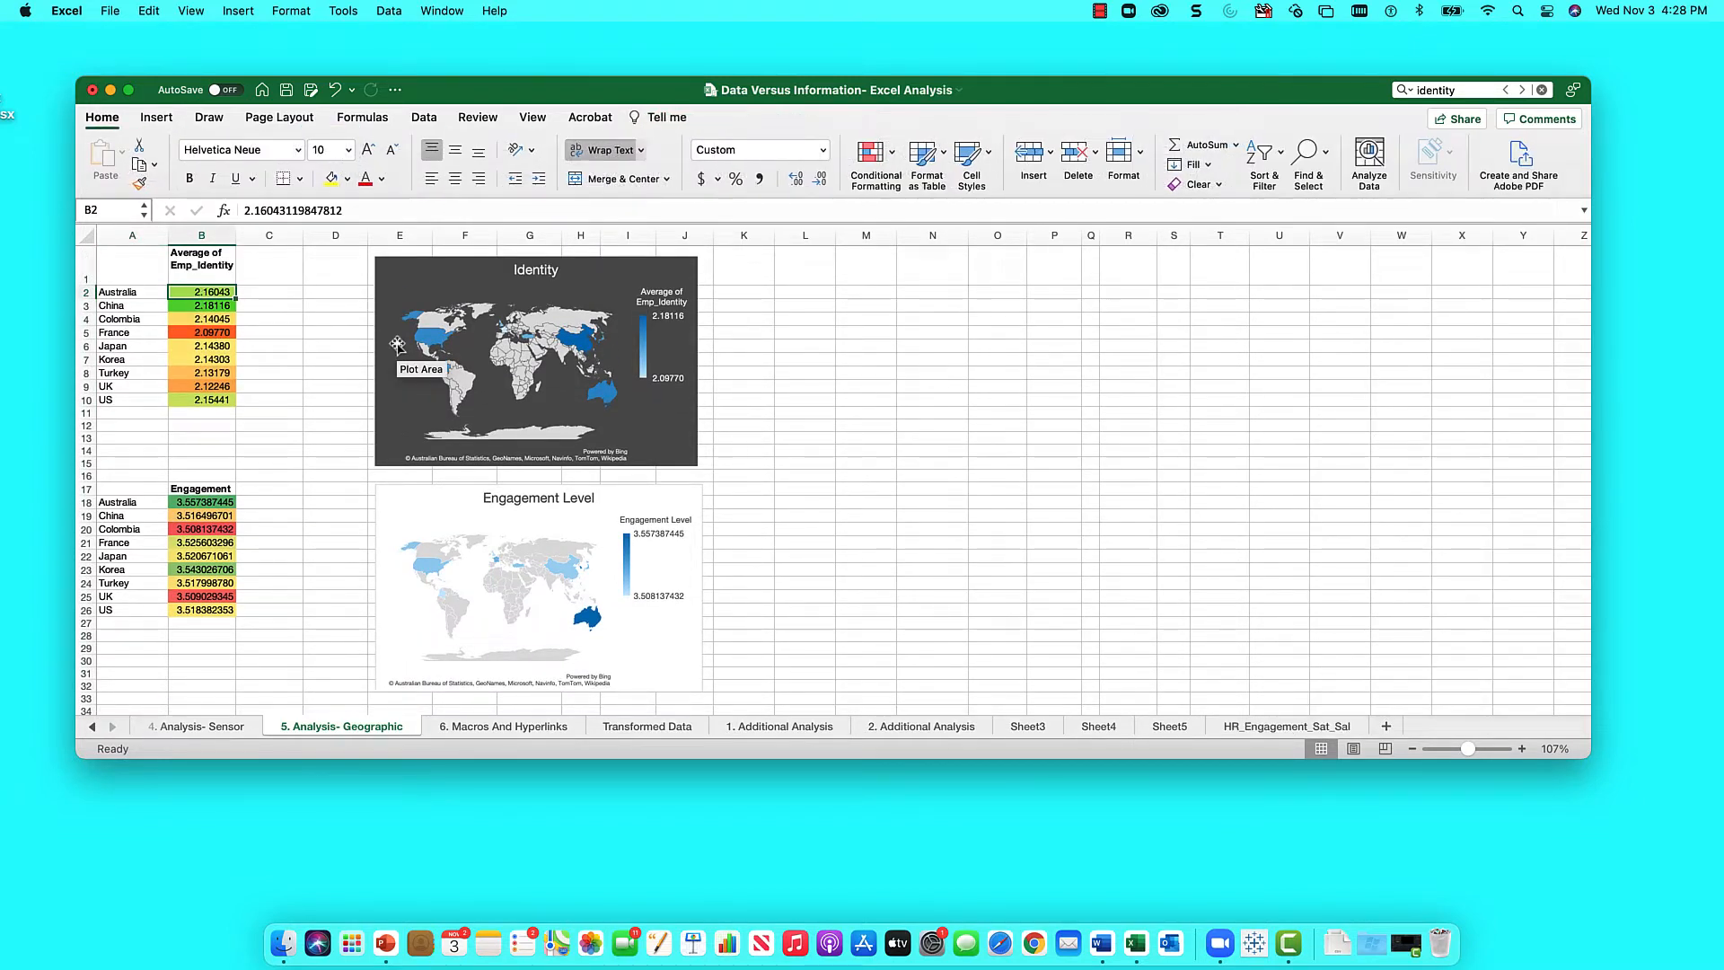
pyautogui.write('=')
pyautogui.press('Down')
pyautogui.press('Down')
pyautogui.press('Down')
pyautogui.press('Down')
pyautogui.press('Down')
pyautogui.press('Down')
pyautogui.press('Down')
pyautogui.press('Down')
pyautogui.press('Down')
pyautogui.press('Down')
pyautogui.press('Down')
pyautogui.press('Down')
pyautogui.press('Down')
pyautogui.press('Down')
pyautogui.press('Down')
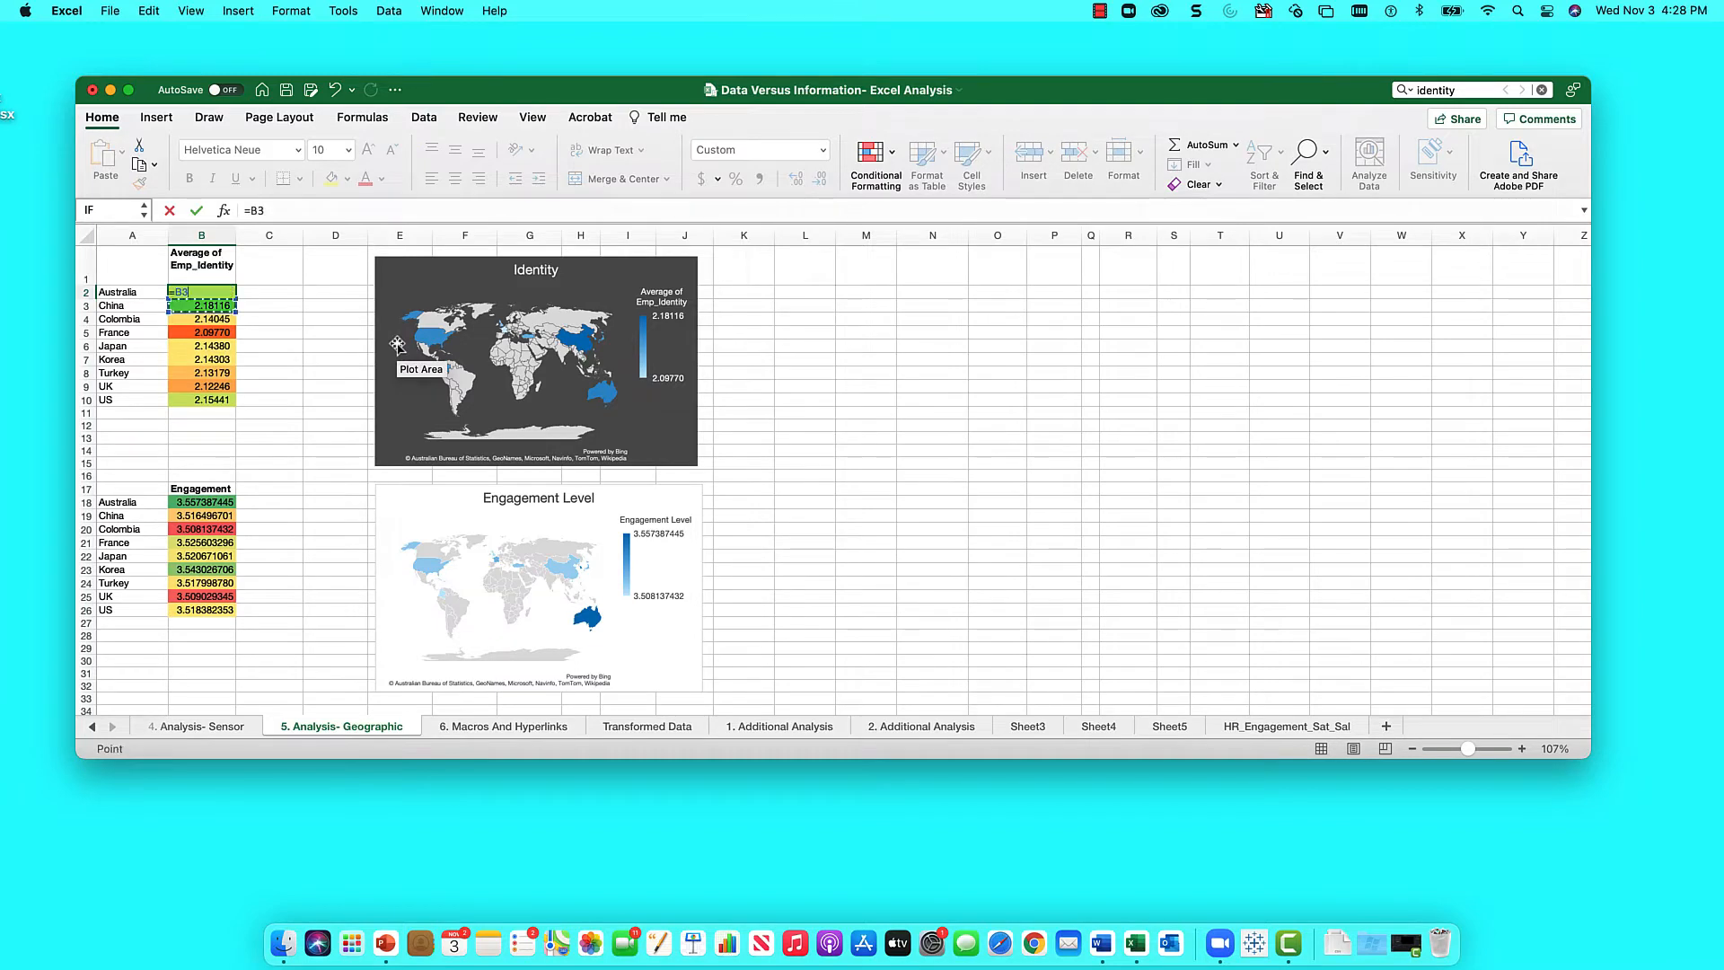
pyautogui.press('Down')
pyautogui.press('Down')
pyautogui.press('Down')
pyautogui.press('Down')
pyautogui.press('Down')
pyautogui.press('Down')
pyautogui.press('Down')
pyautogui.press('Down')
pyautogui.press('Down')
pyautogui.press('Down')
pyautogui.press('Down')
pyautogui.press('Down')
pyautogui.press('Down')
pyautogui.press('Down')
pyautogui.press('Down')
pyautogui.press('Down')
pyautogui.press('Down')
pyautogui.press('Down')
pyautogui.press('Down')
pyautogui.press('Down')
pyautogui.press('Down')
pyautogui.press('Down')
pyautogui.press('Down')
pyautogui.press('Down')
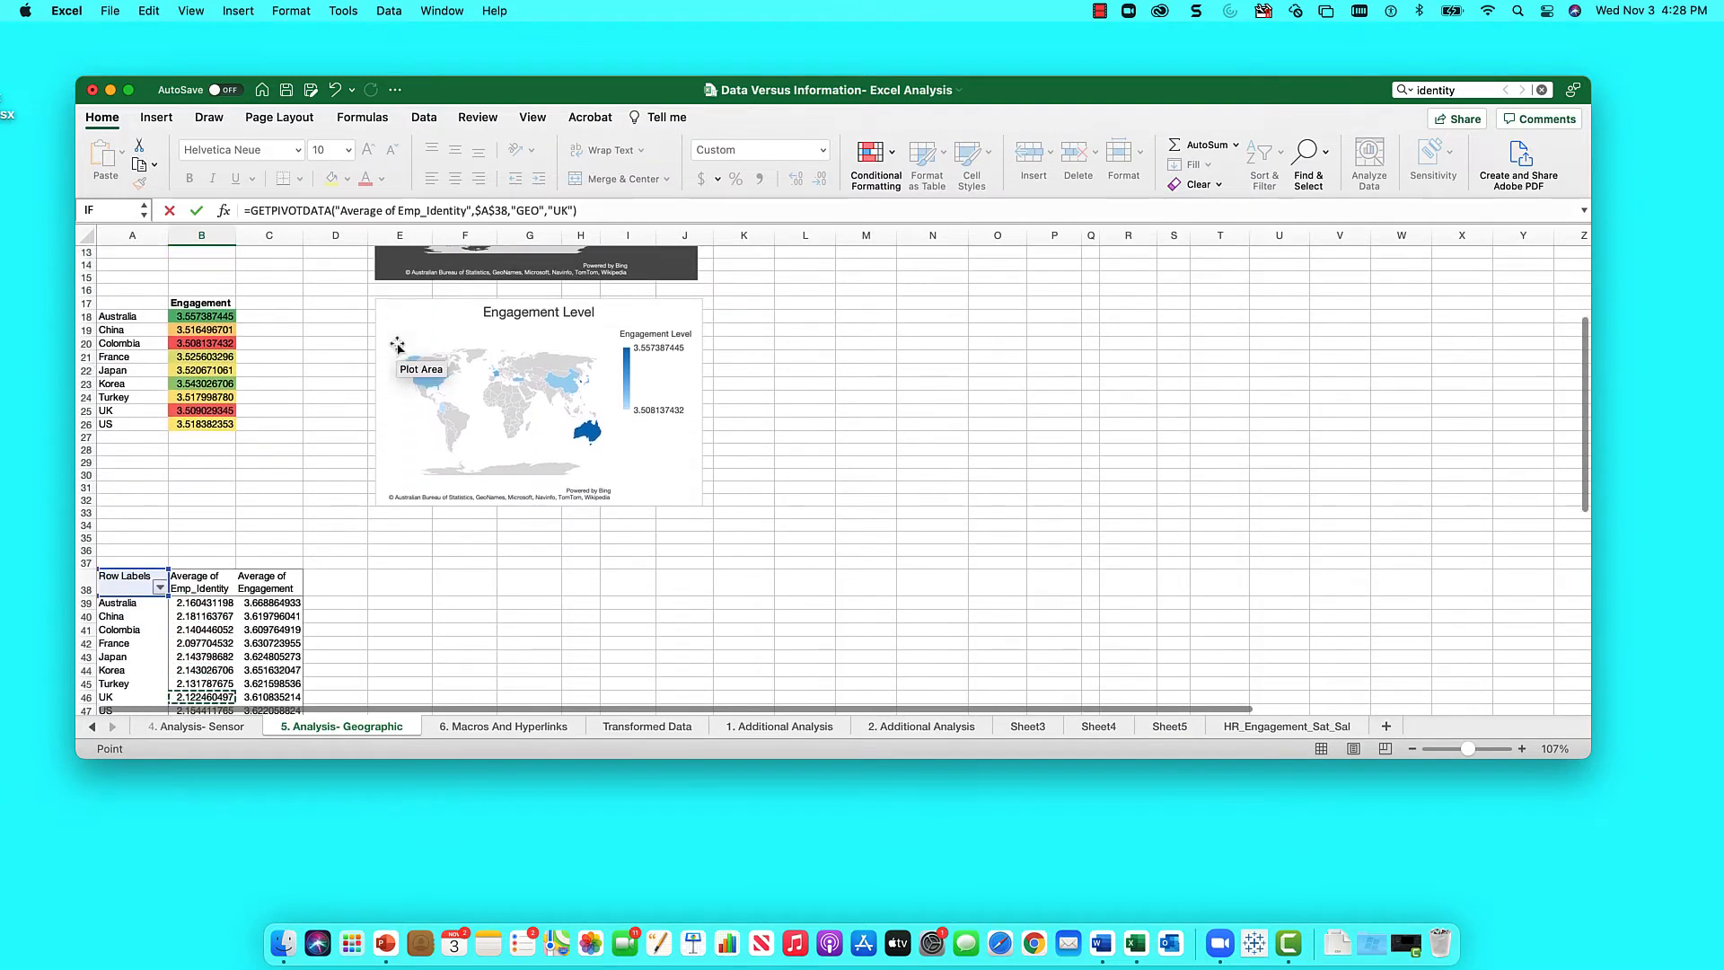
pyautogui.press('Up')
pyautogui.press('Up')
pyautogui.press('Up')
pyautogui.press('Up')
pyautogui.press('Up')
pyautogui.press('Up')
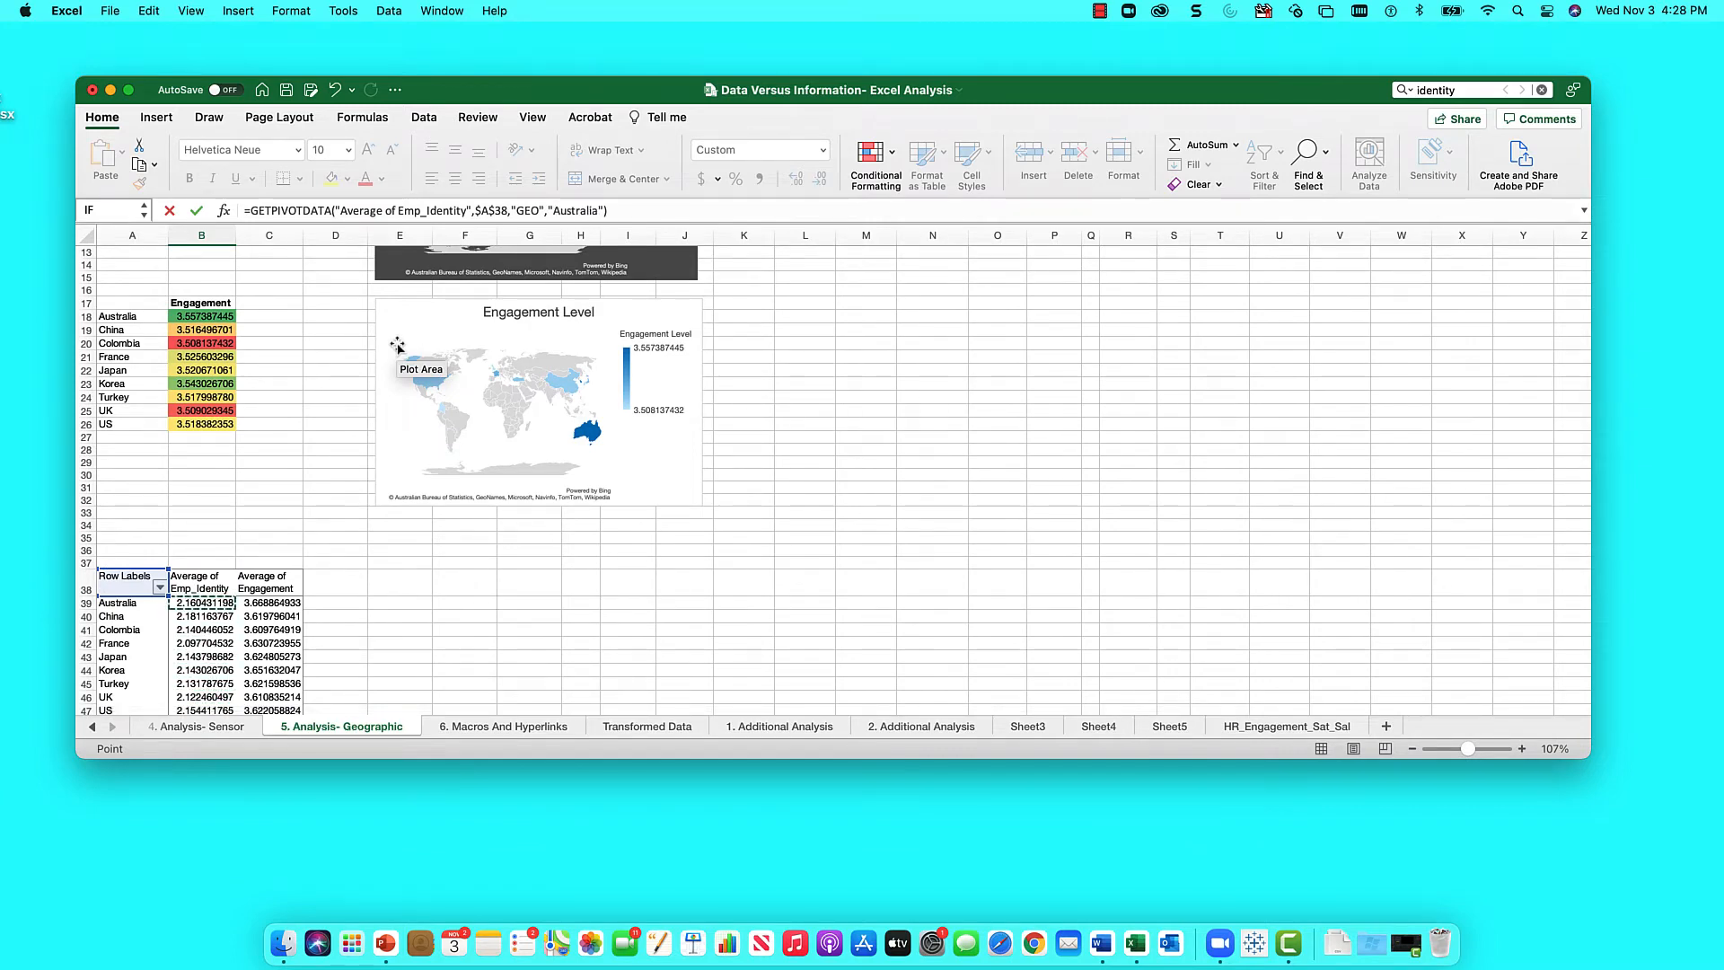
pyautogui.press('Return')
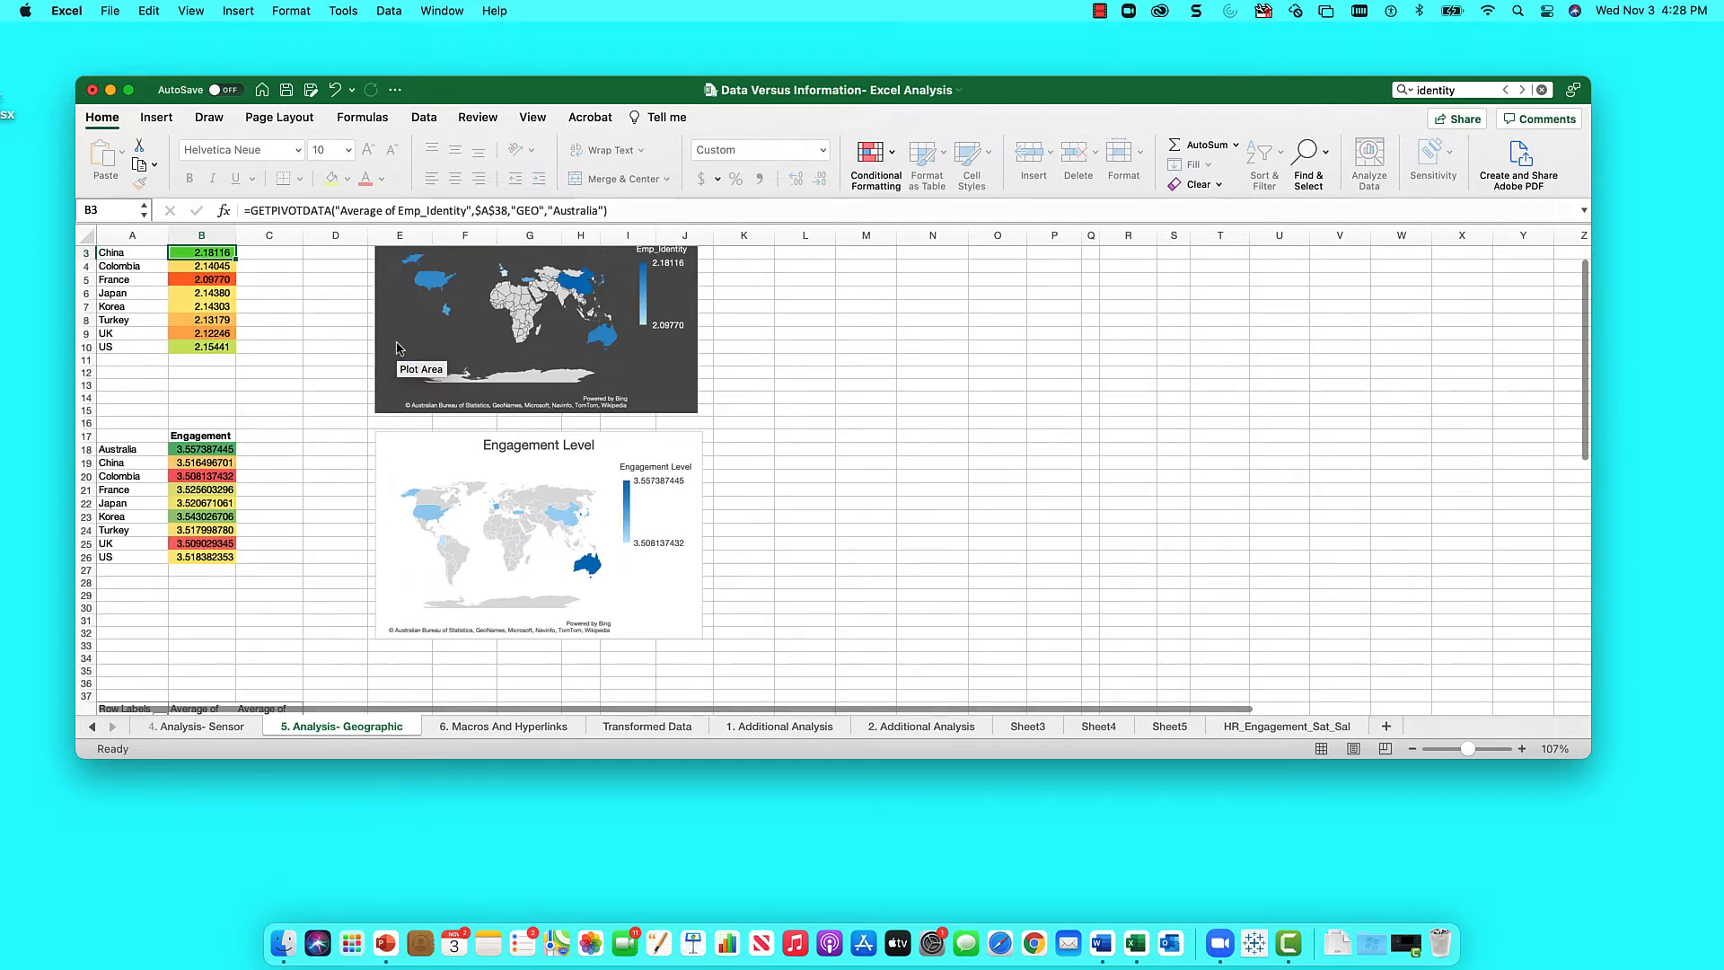
pyautogui.press('Up')
pyautogui.press('Up')
pyautogui.press('Down')
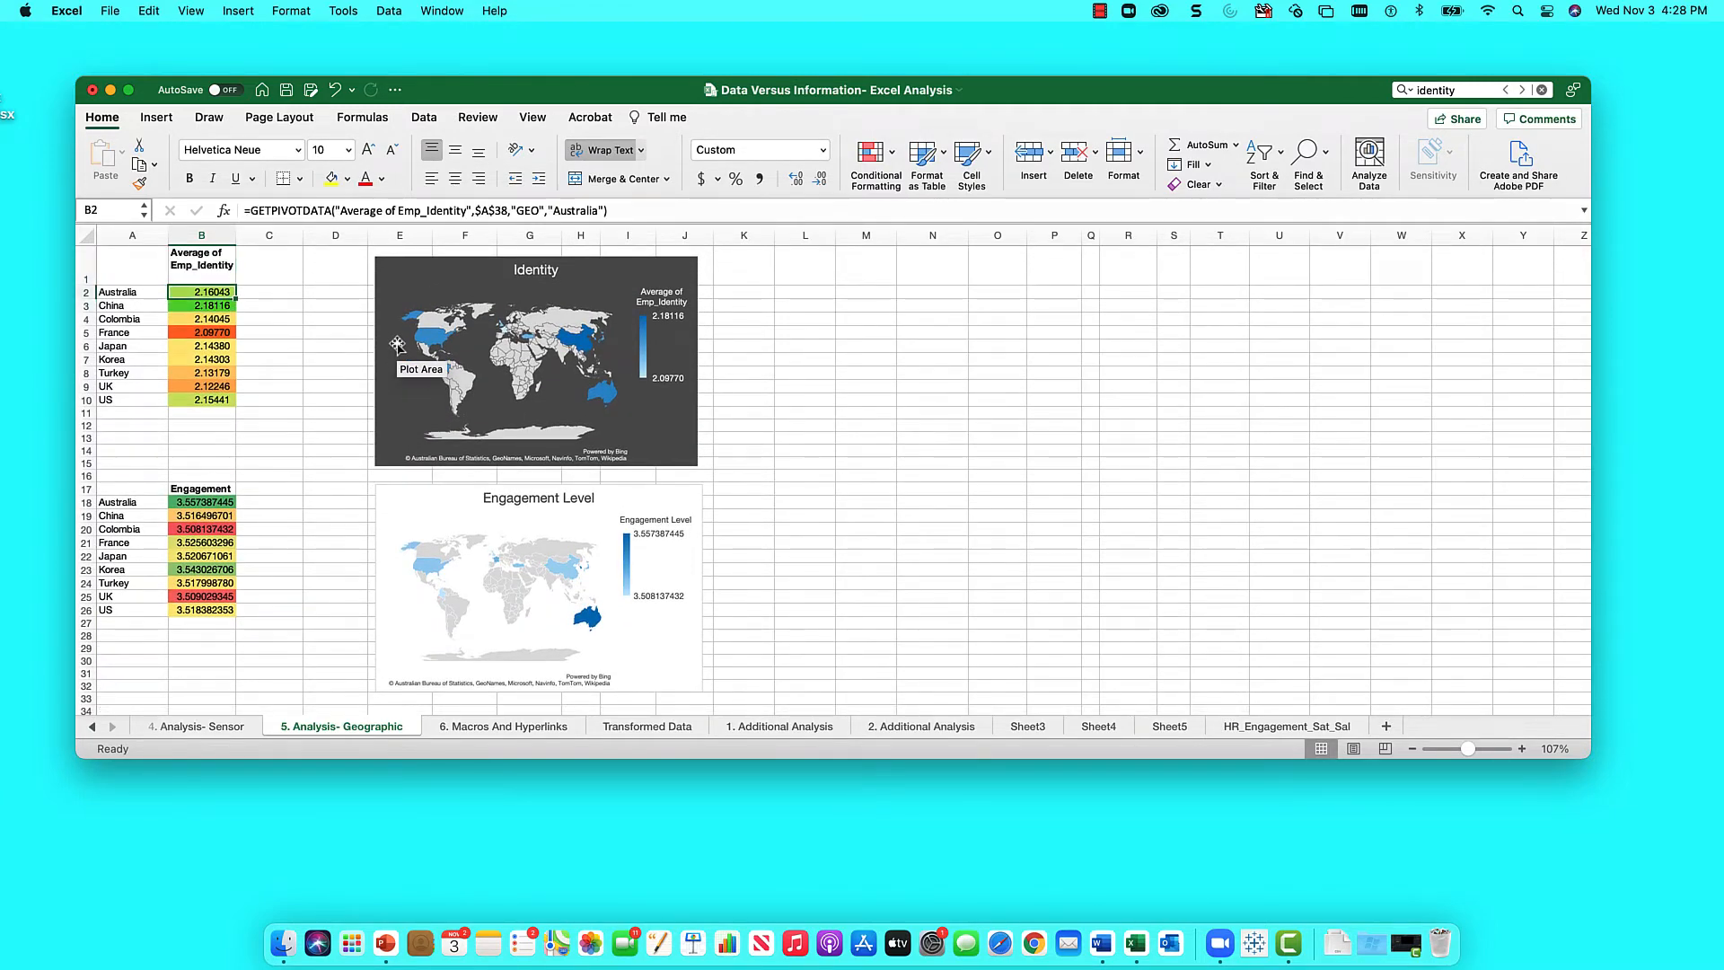
pyautogui.write('=b')
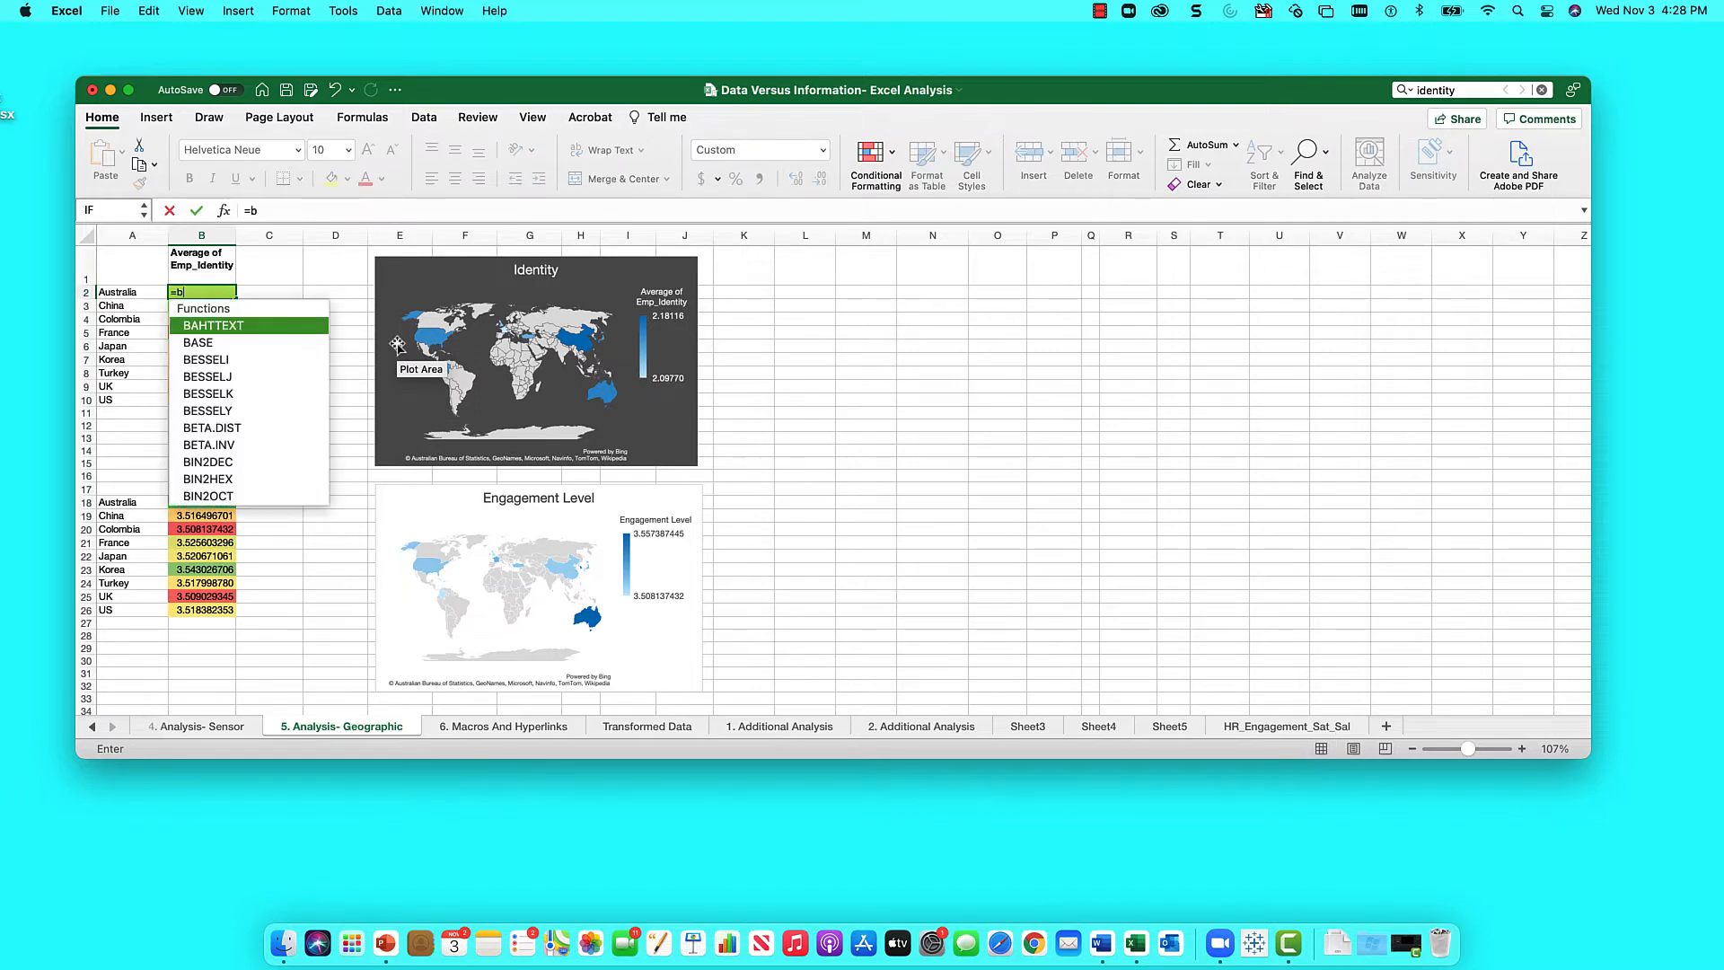
pyautogui.write('39')
pyautogui.press('Return')
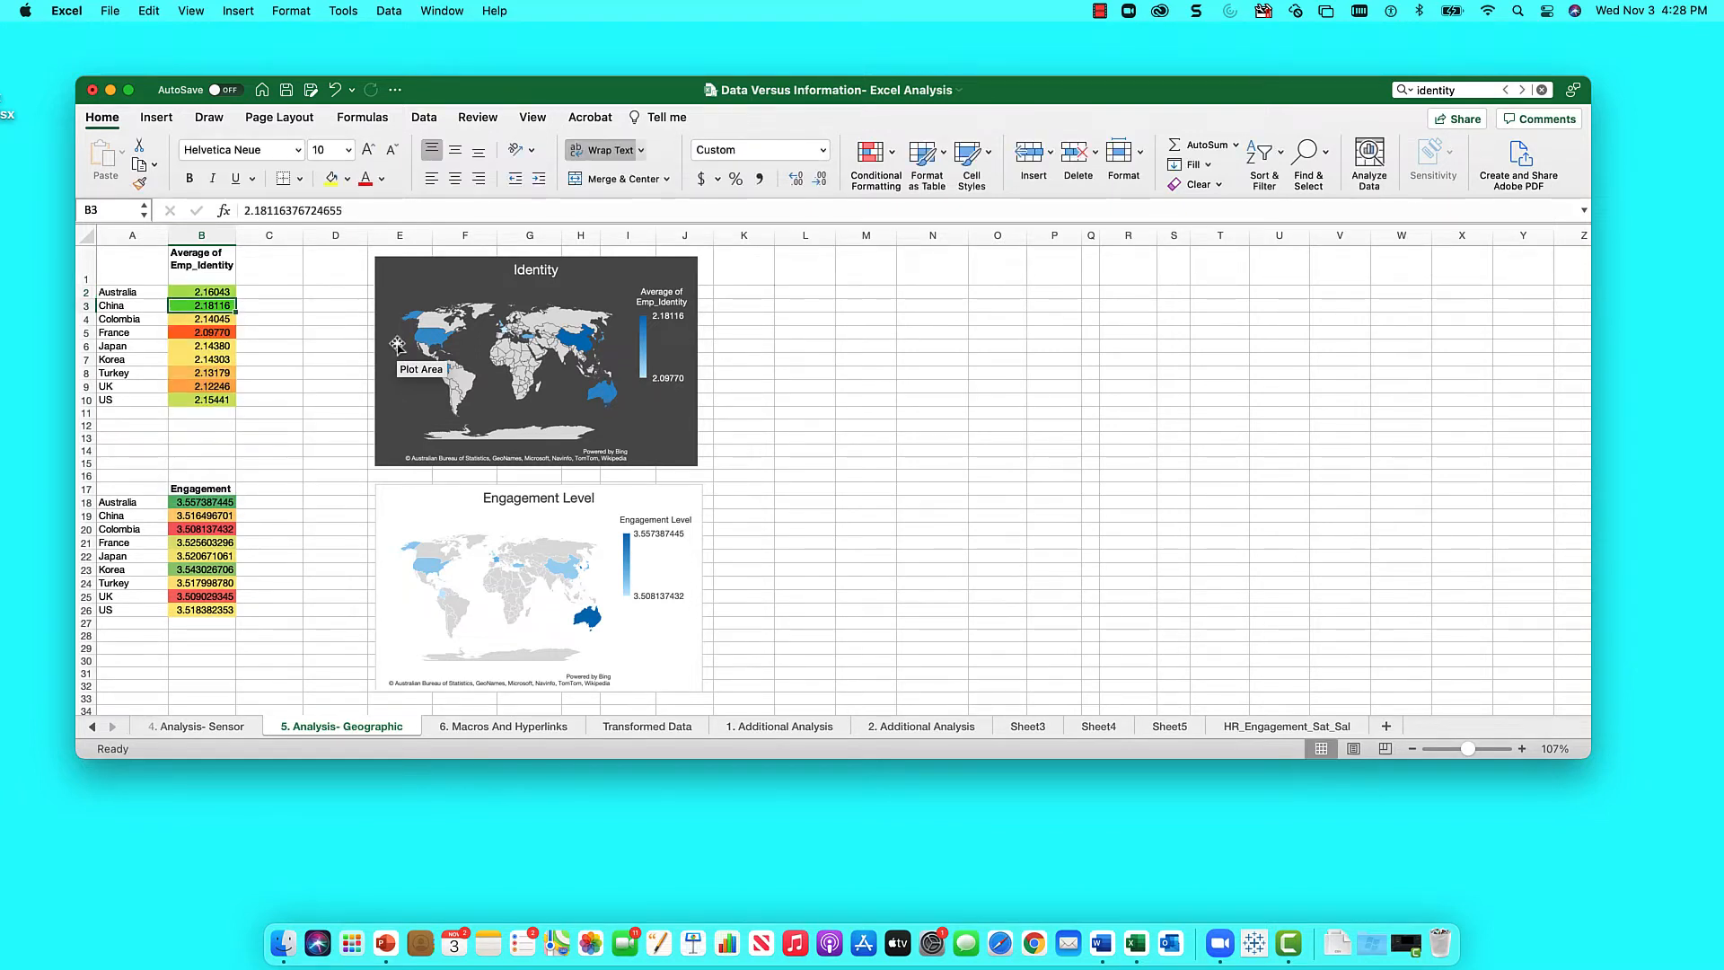
pyautogui.press('Up')
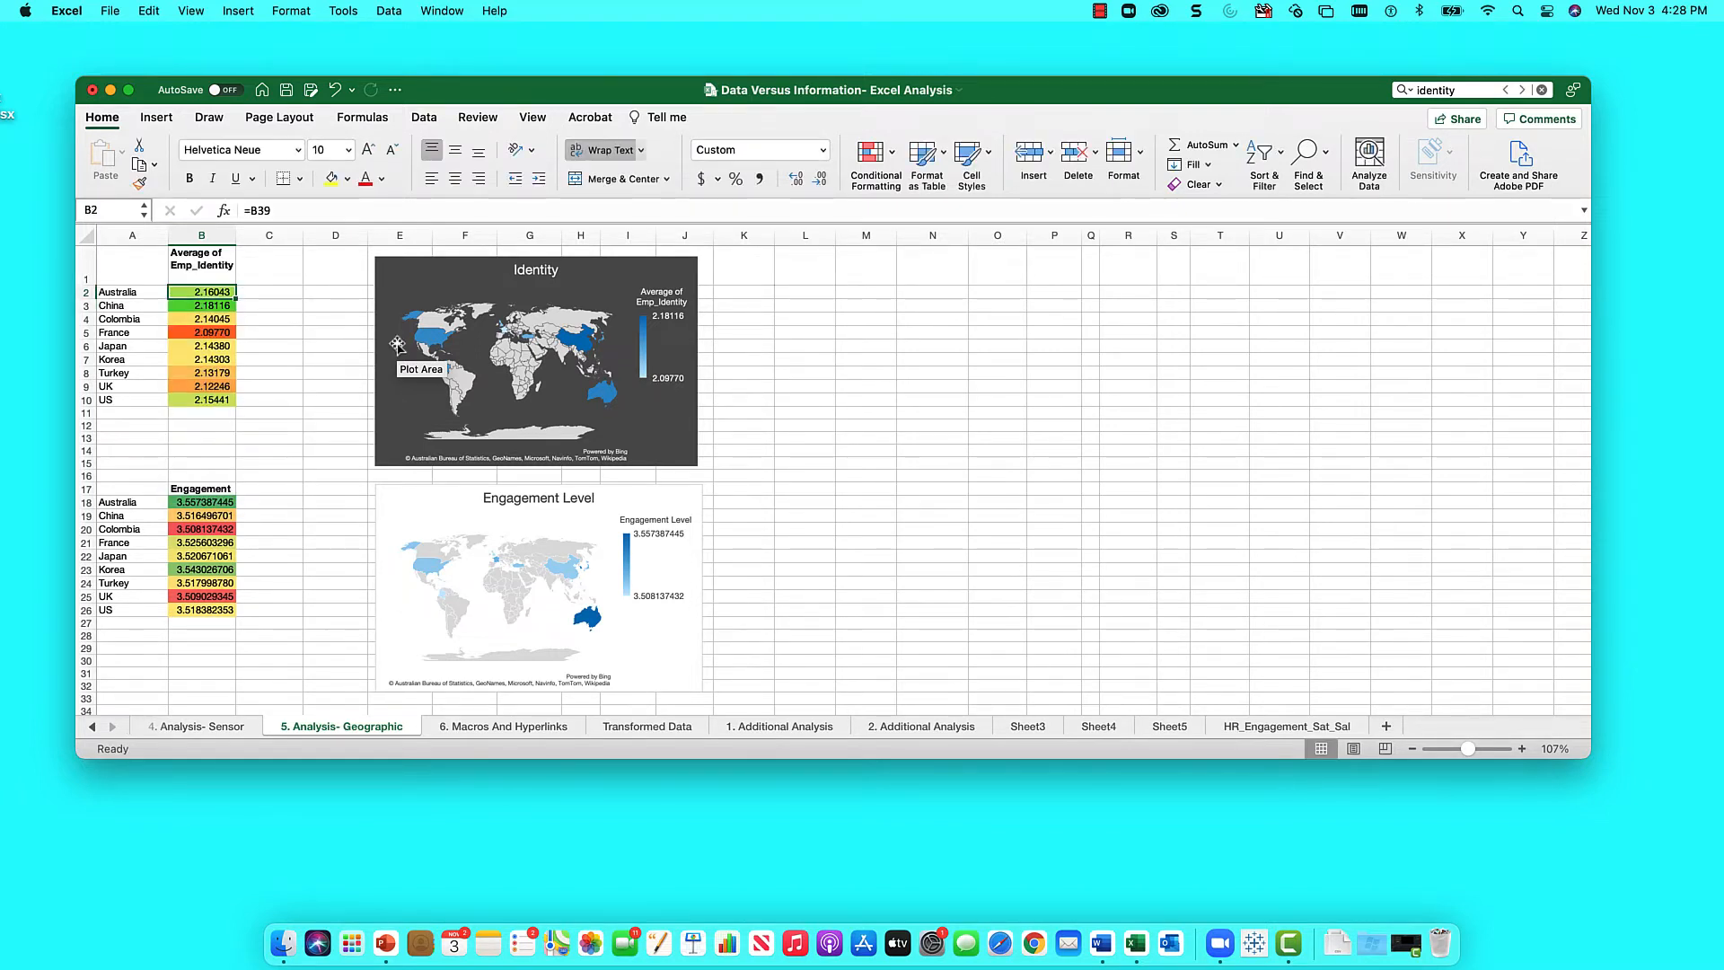
# - Link Australia's Engagement cell B18 to the pivot's Engagement average
pyautogui.press('Down')
pyautogui.press('Down')
pyautogui.press('Down')
pyautogui.press('Down')
pyautogui.press('Down')
pyautogui.press('Down')
pyautogui.press('Down')
pyautogui.press('Down')
pyautogui.press('Down')
pyautogui.press('Down')
pyautogui.press('Down')
pyautogui.press('Down')
pyautogui.press('Down')
pyautogui.press('Down')
pyautogui.press('Down')
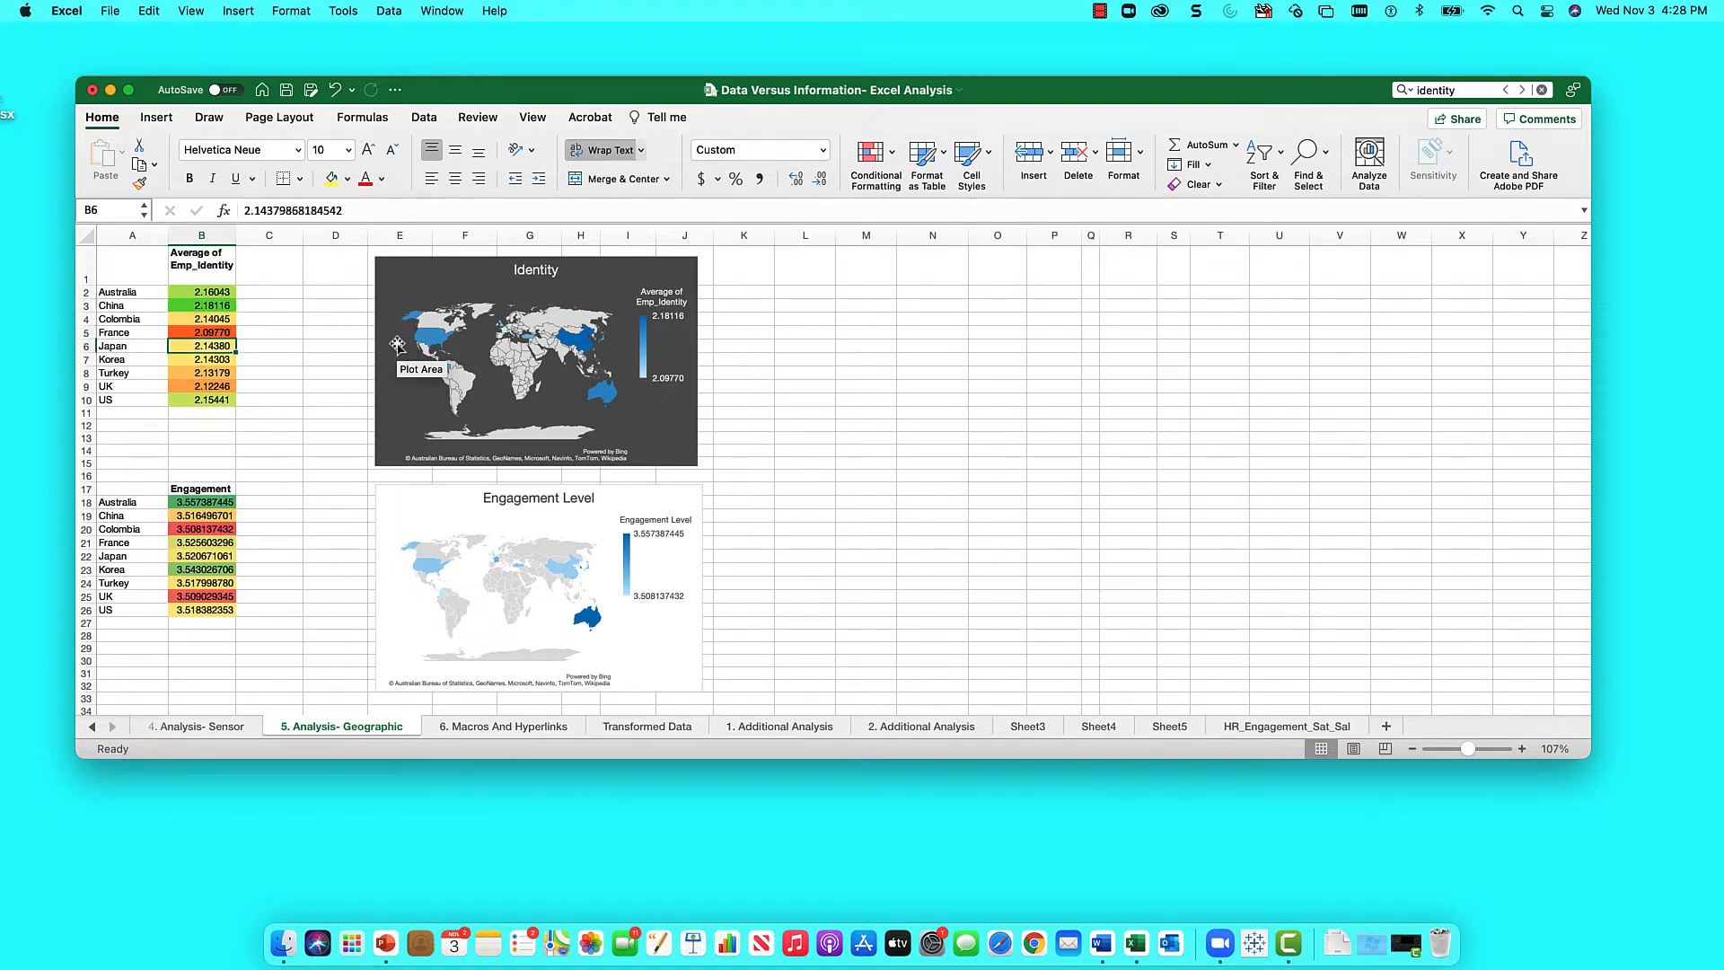
pyautogui.press('Down')
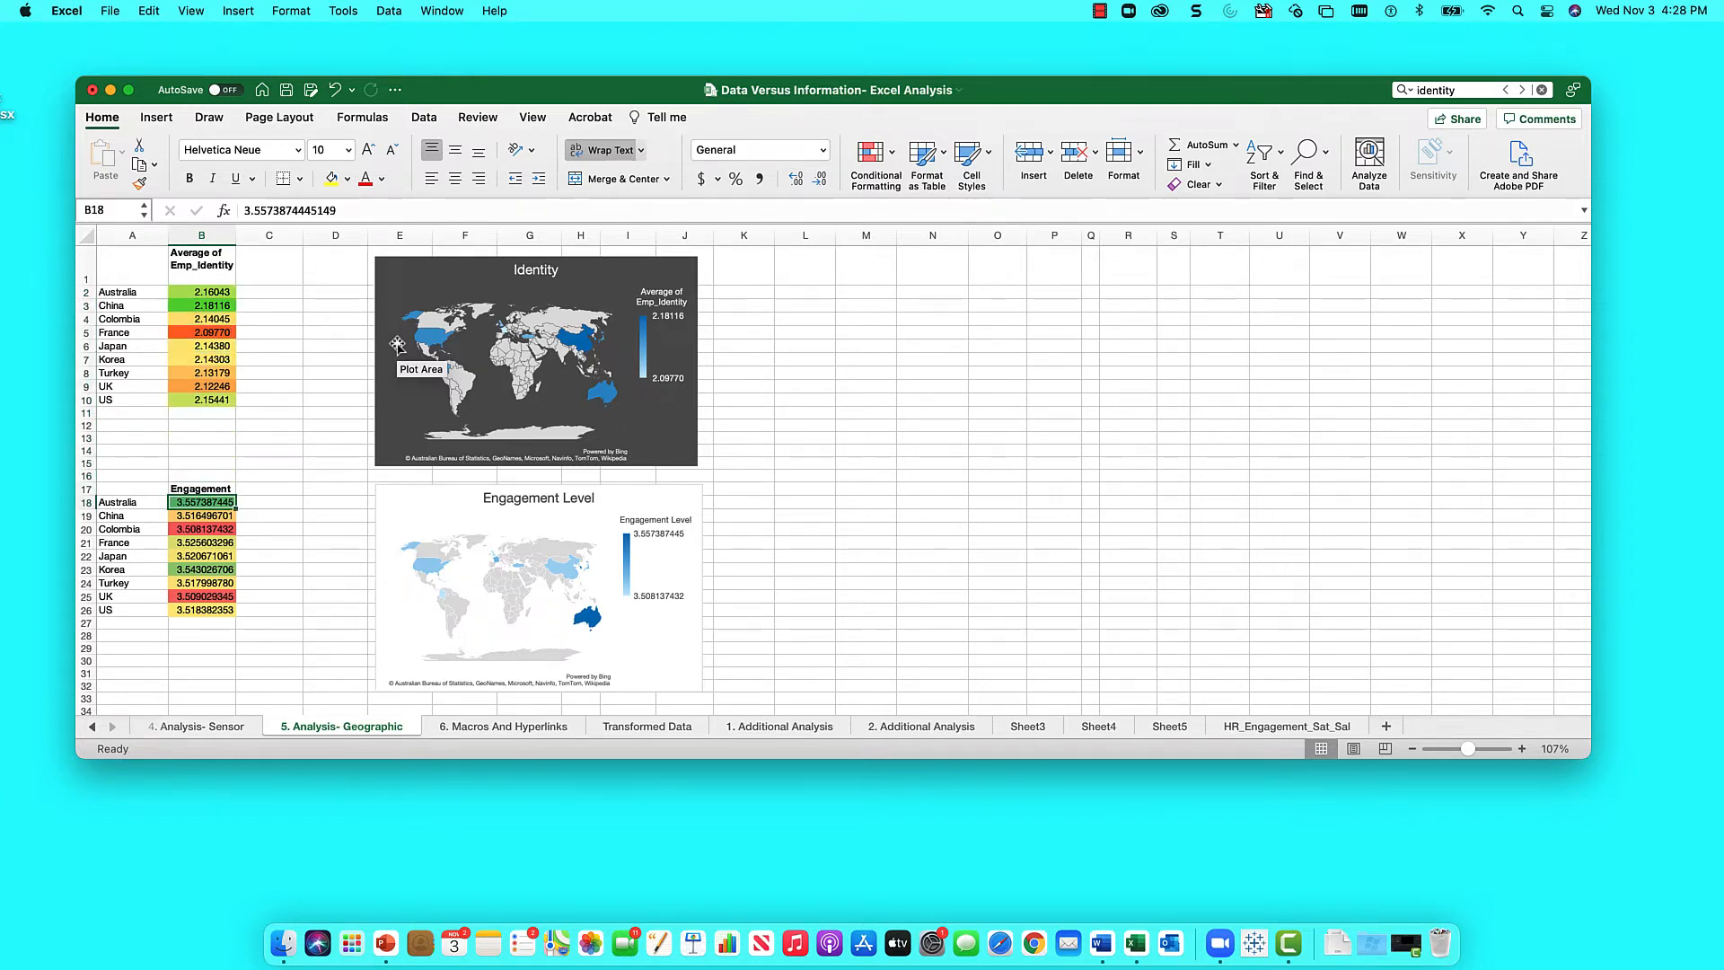
pyautogui.write('=c39')
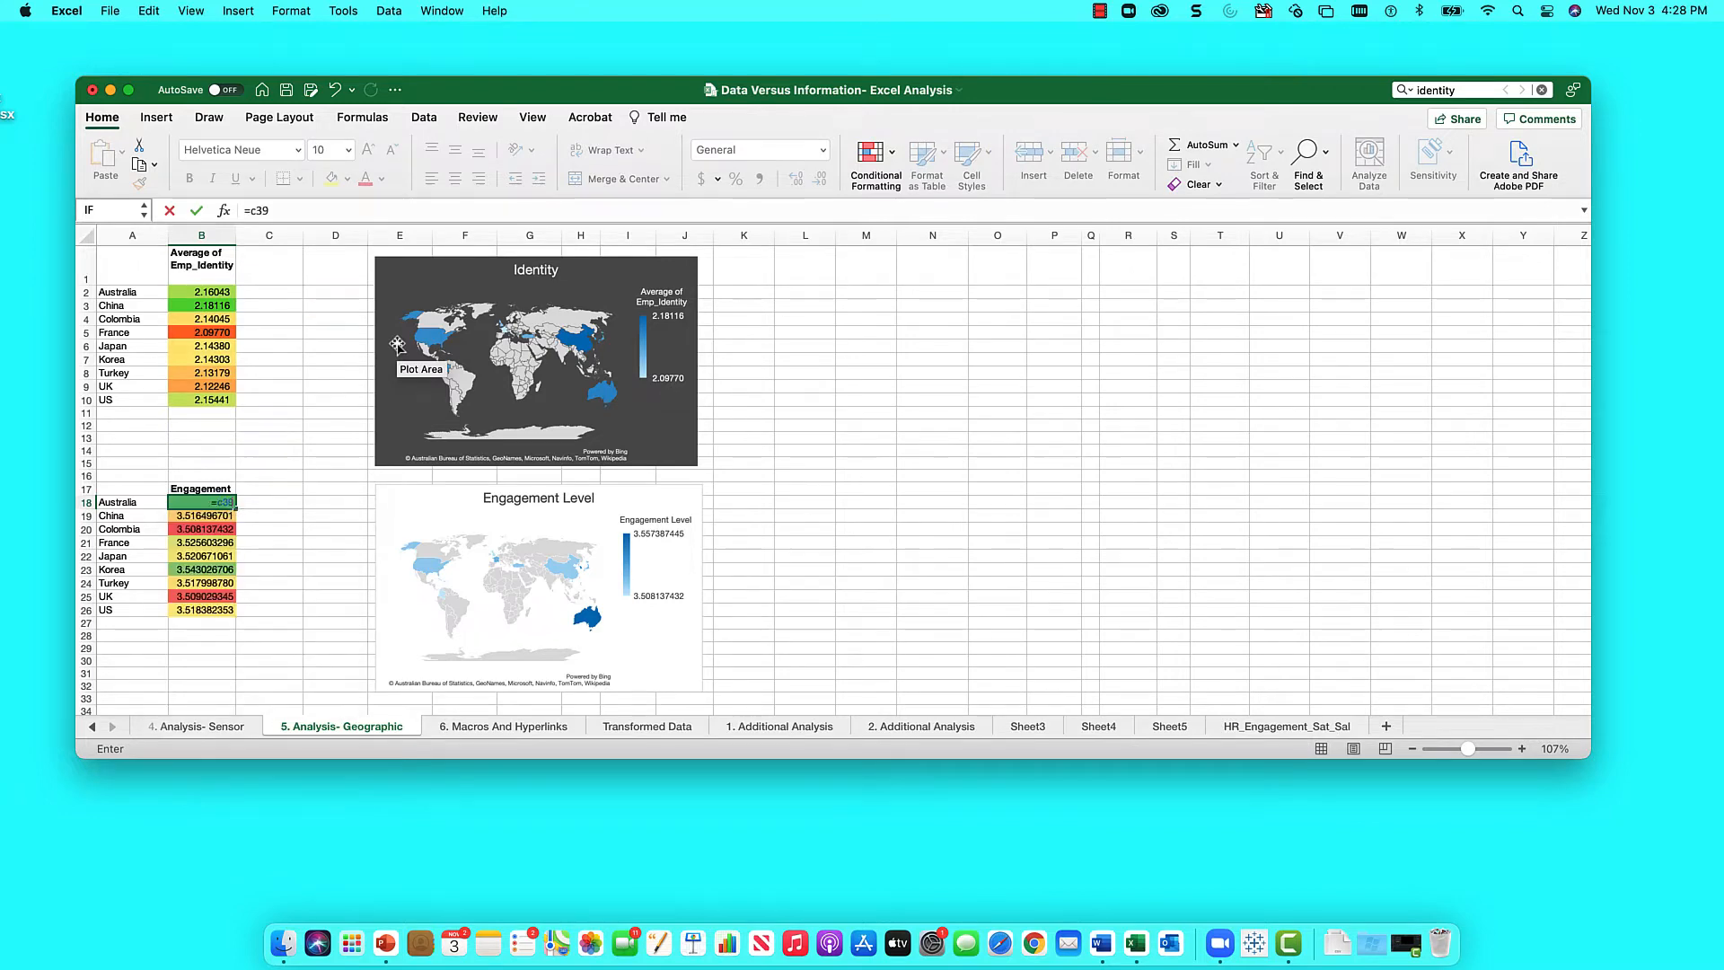
pyautogui.press('Return')
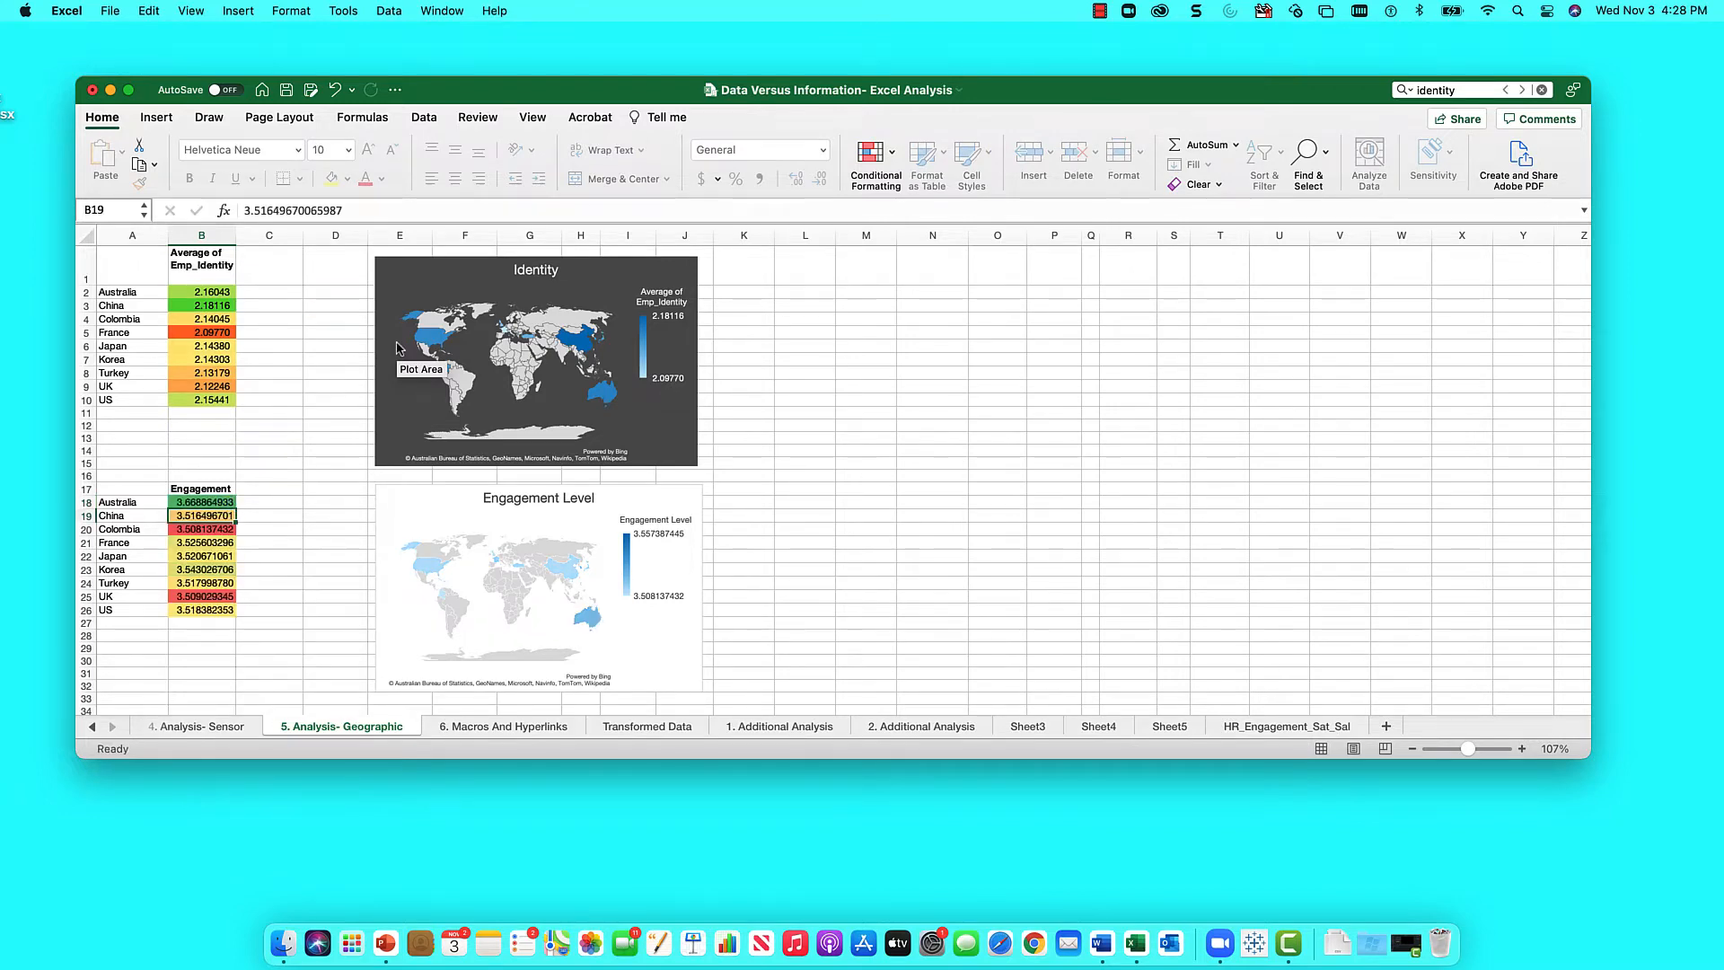
pyautogui.press('Up')
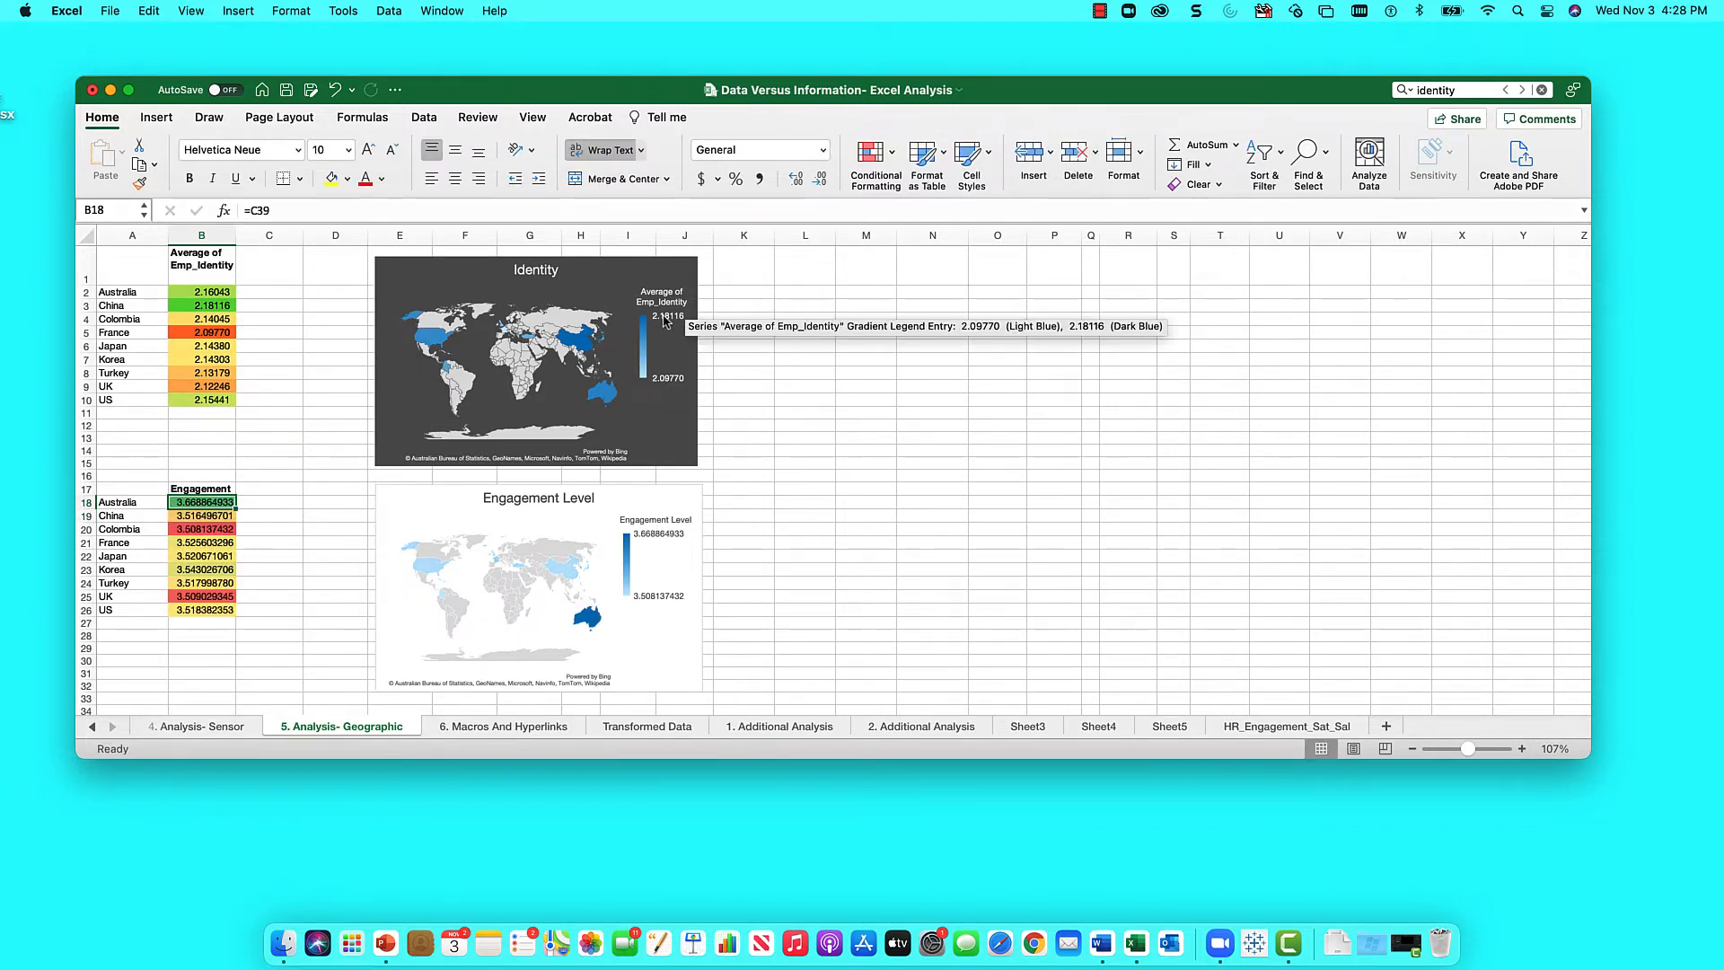
pyautogui.scroll(-5, 269, 460)
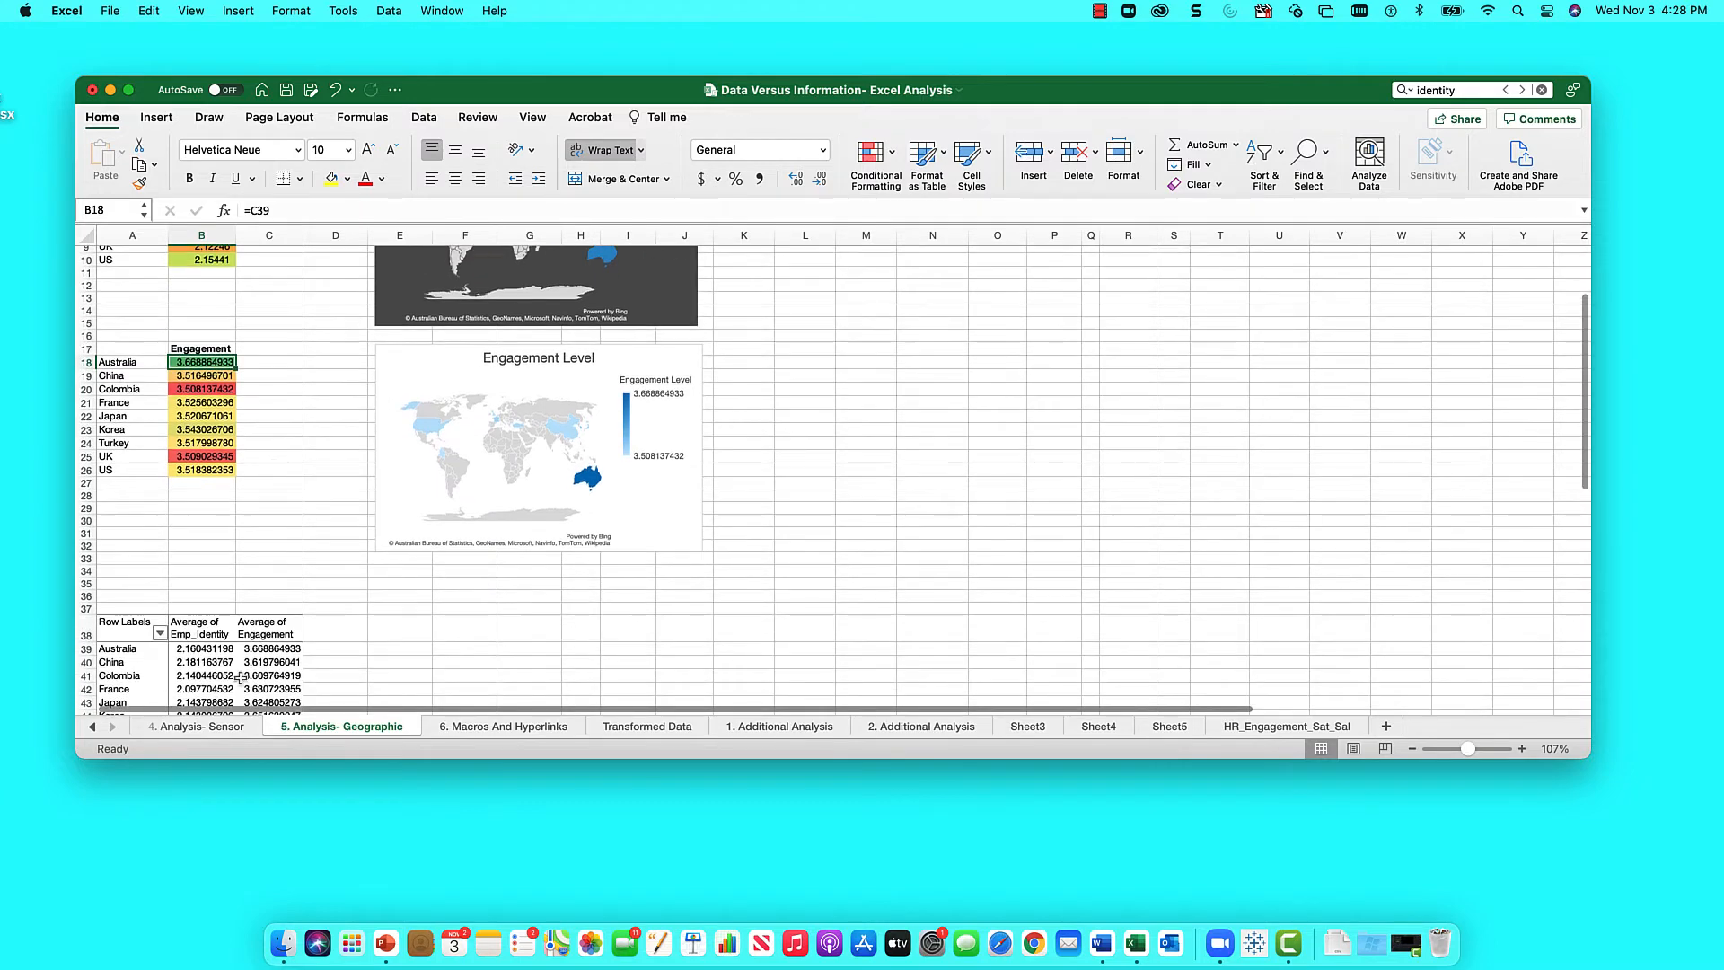
pyautogui.scroll(4, 242, 664)
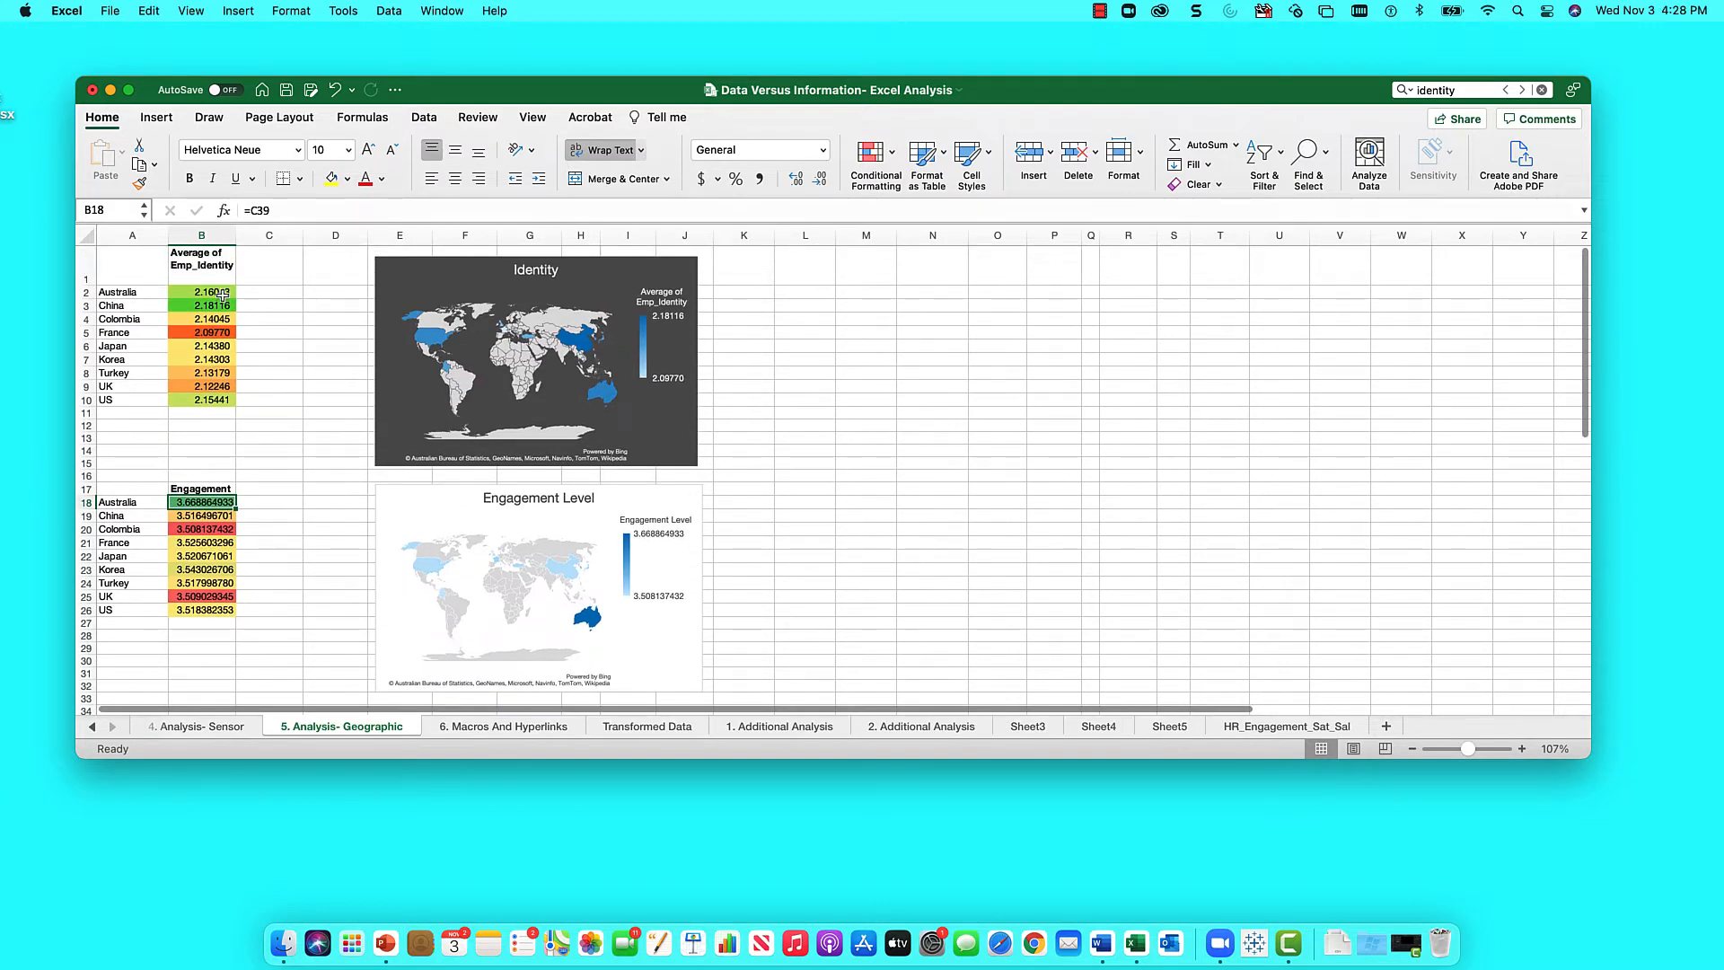
# - Fill the pivot links down through B2:B10 and B18:B26
pyautogui.click(231, 296)
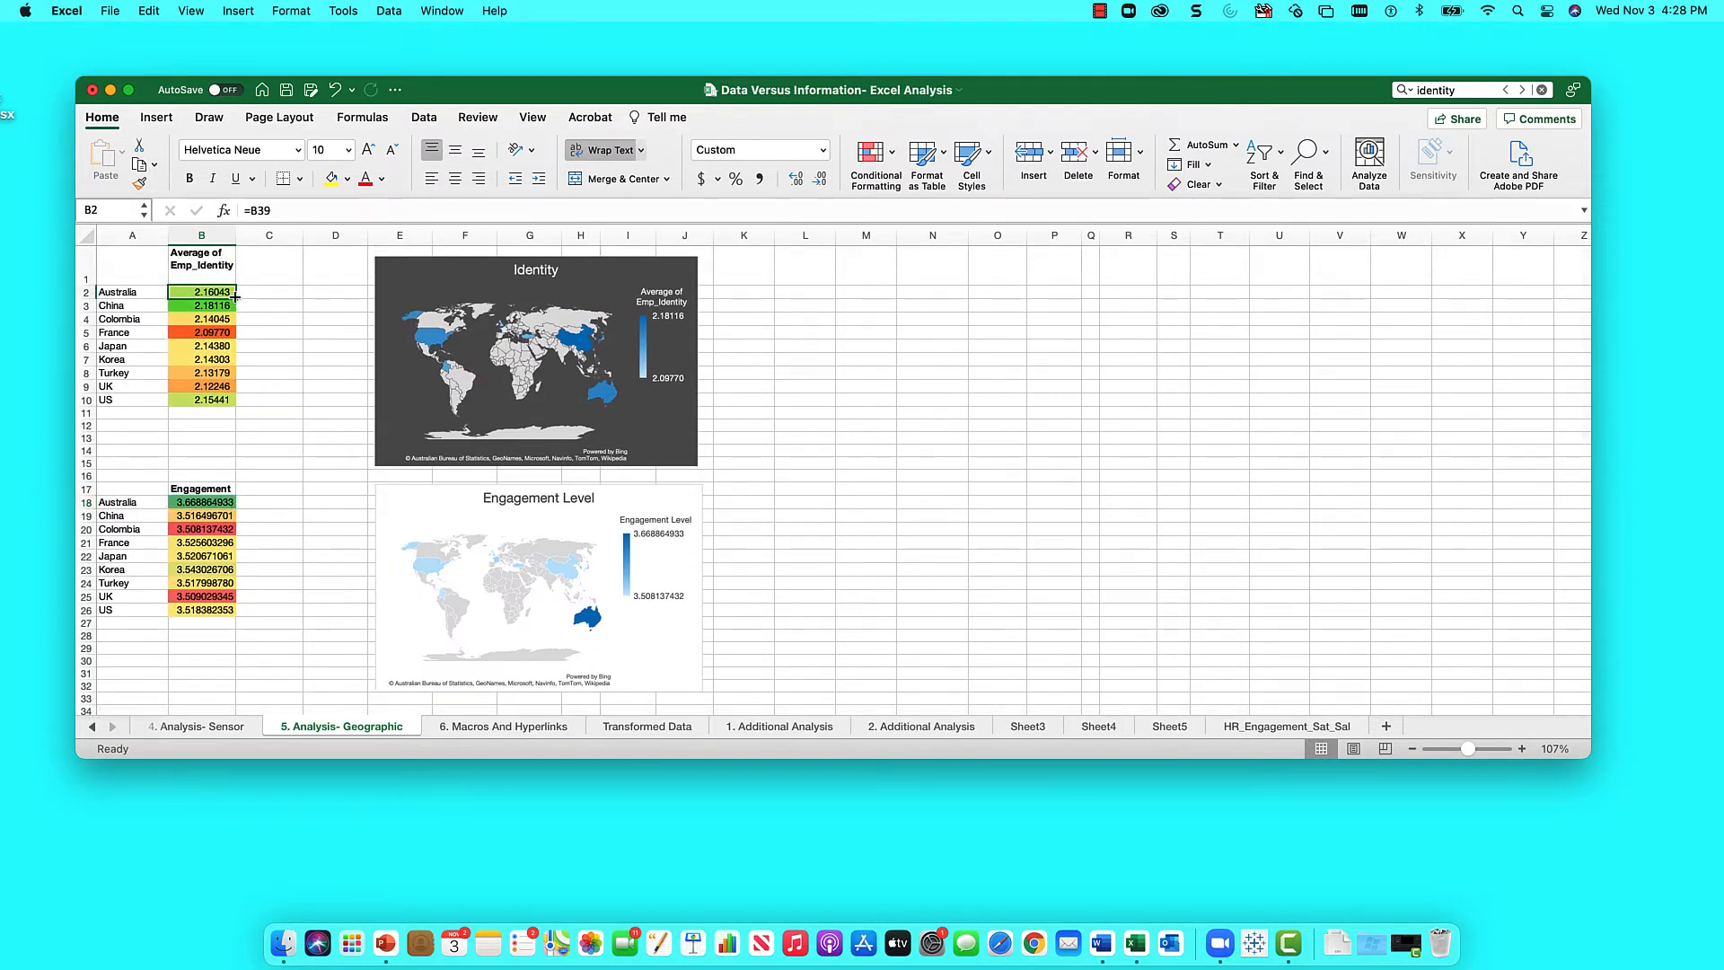
pyautogui.moveTo(234, 295); pyautogui.dragTo(222, 402)
pyautogui.click(220, 450)
pyautogui.click(208, 505)
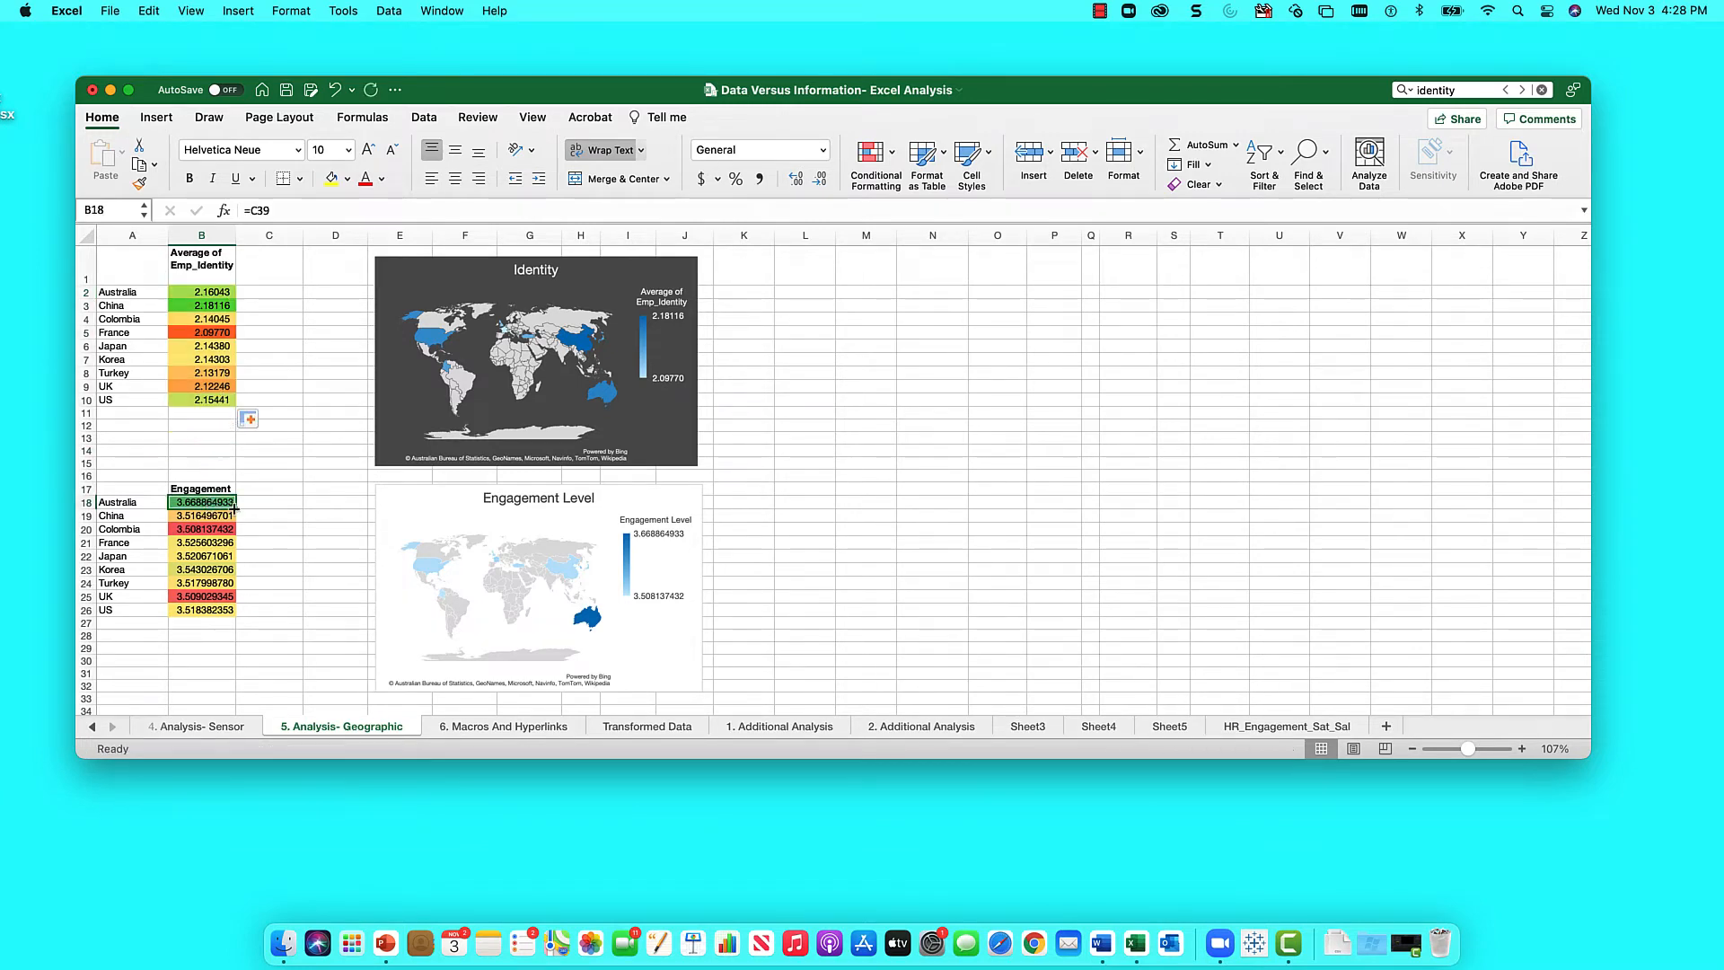
pyautogui.moveTo(233, 507); pyautogui.dragTo(229, 612)
pyautogui.click(213, 438)
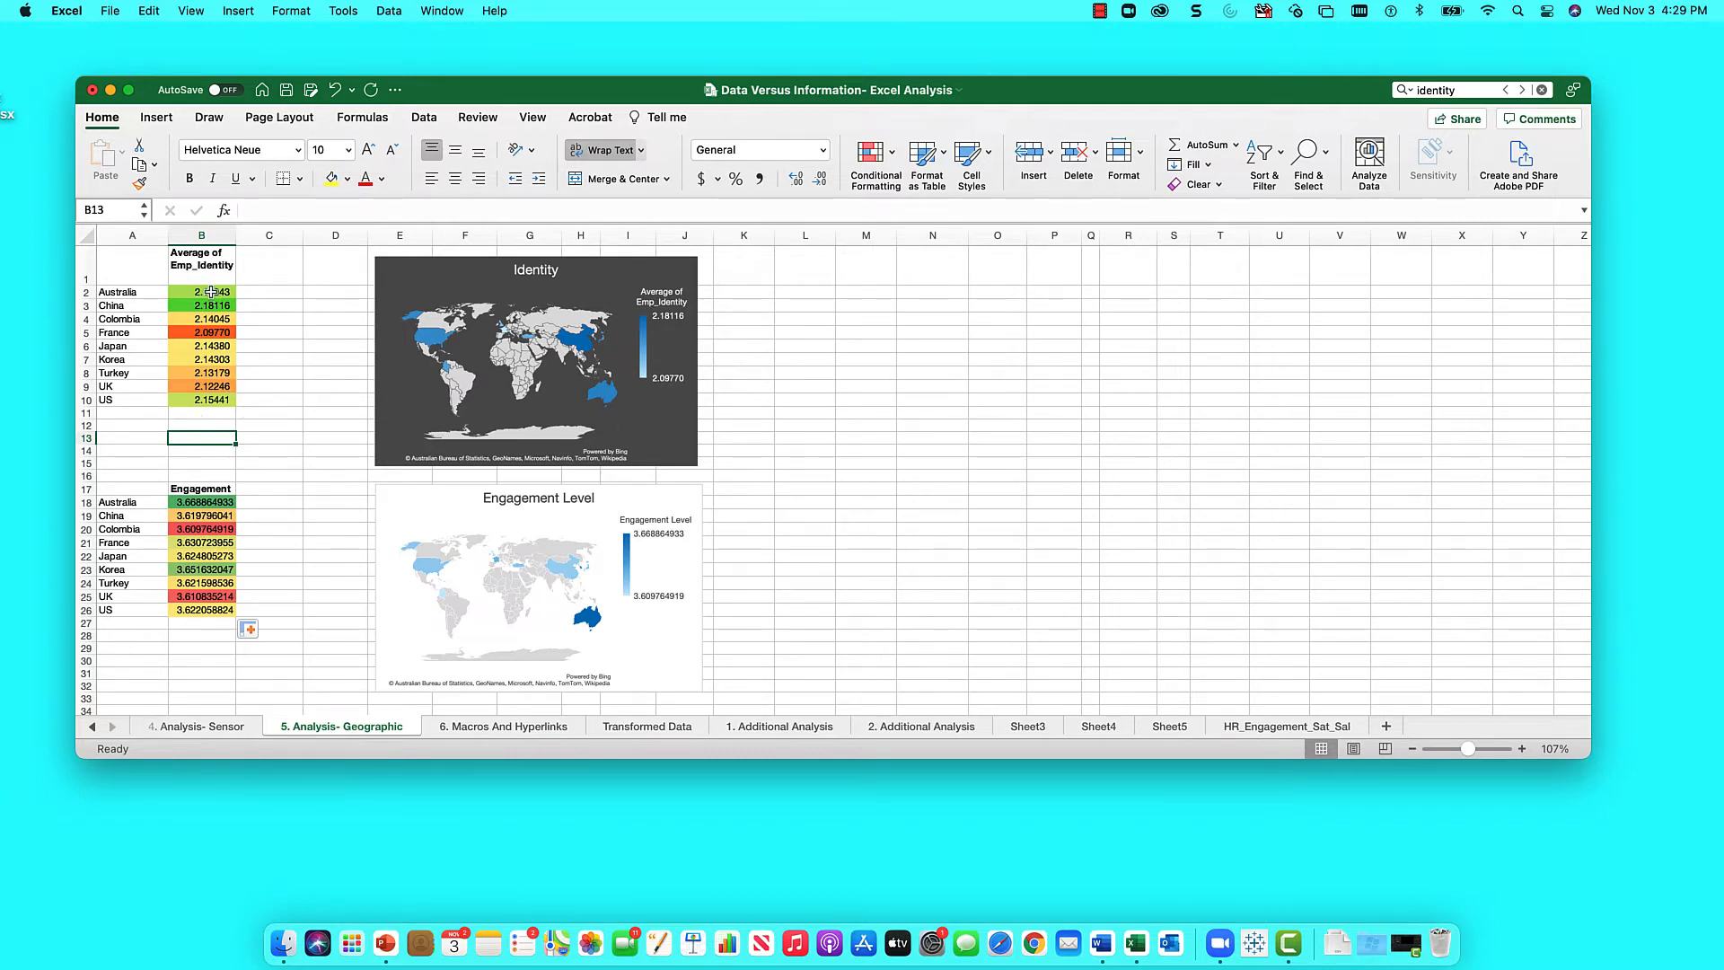
pyautogui.moveTo(211, 292); pyautogui.dragTo(194, 396)
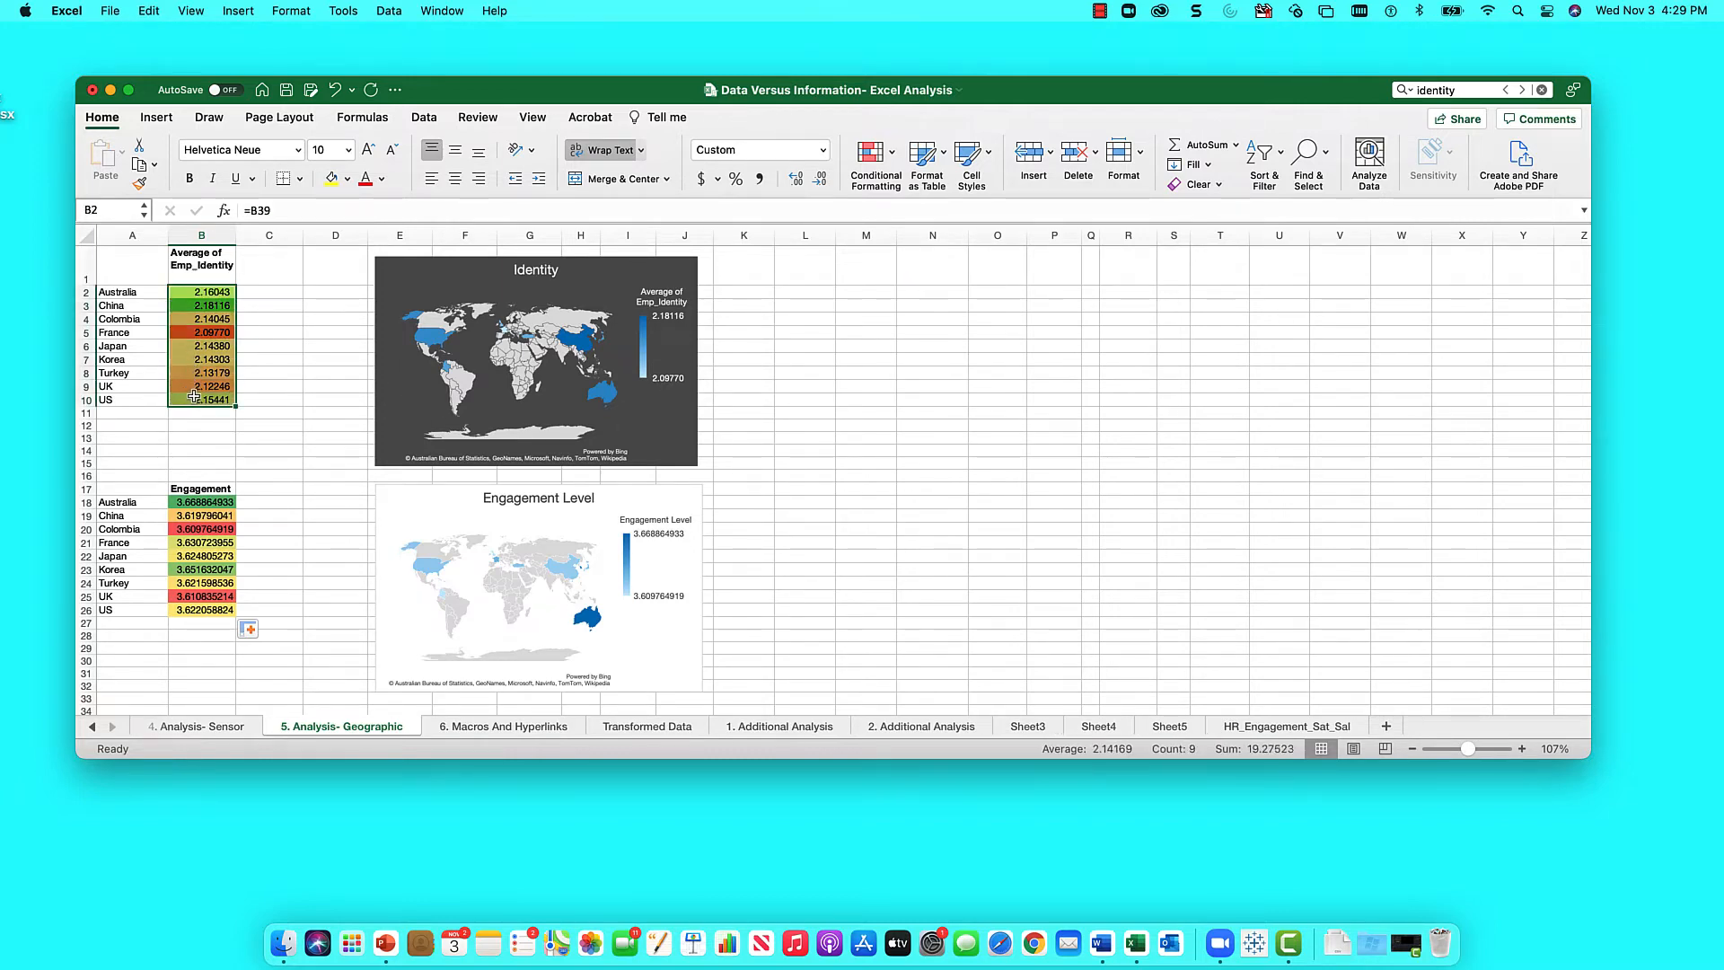
# - Apply the Green-Yellow-Red colour scale to the Identity values B2:B10
pyautogui.click(887, 151)
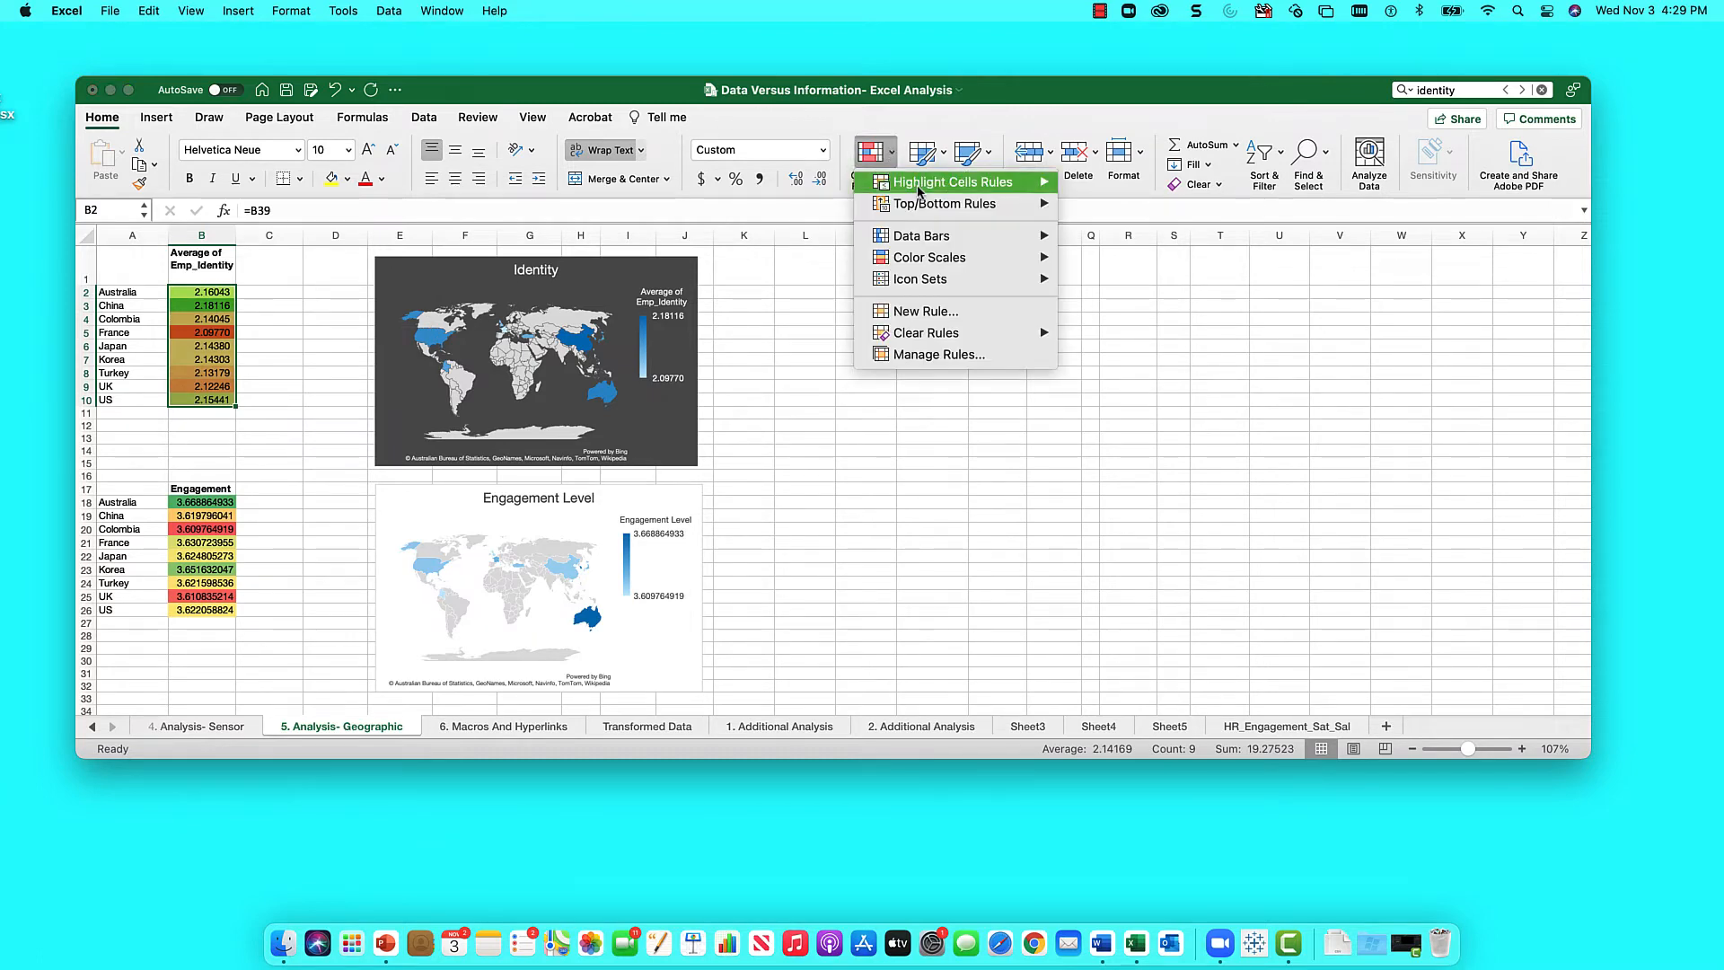
pyautogui.moveTo(998, 247)
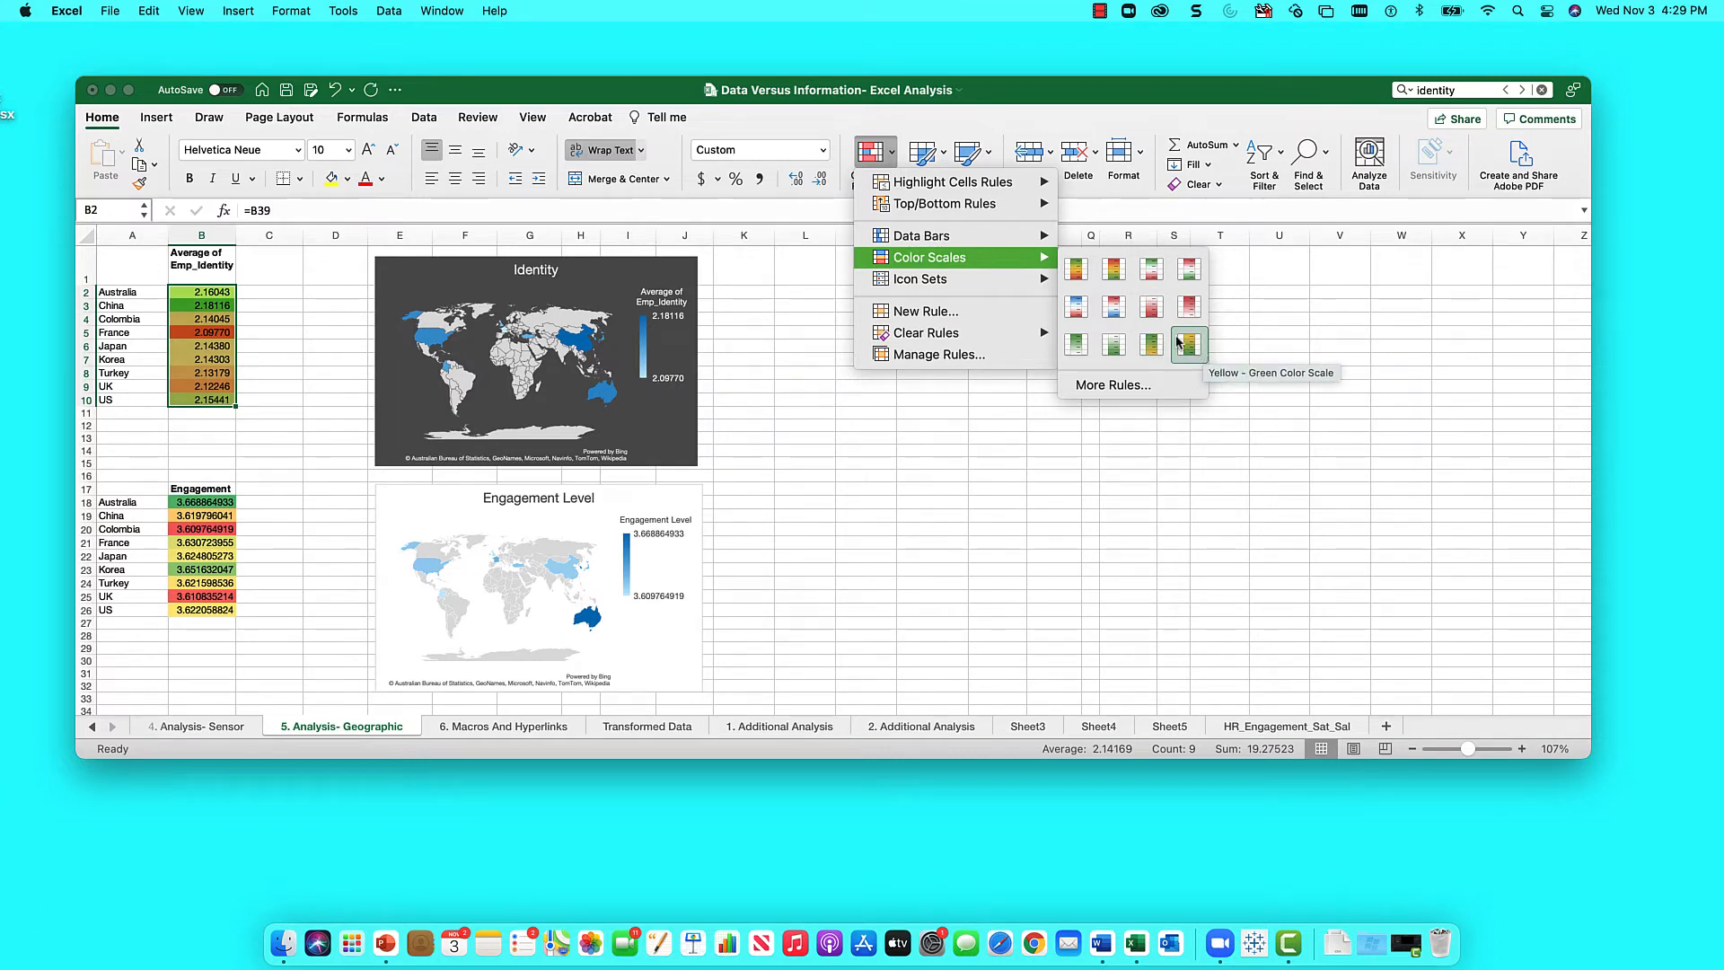
pyautogui.click(1077, 266)
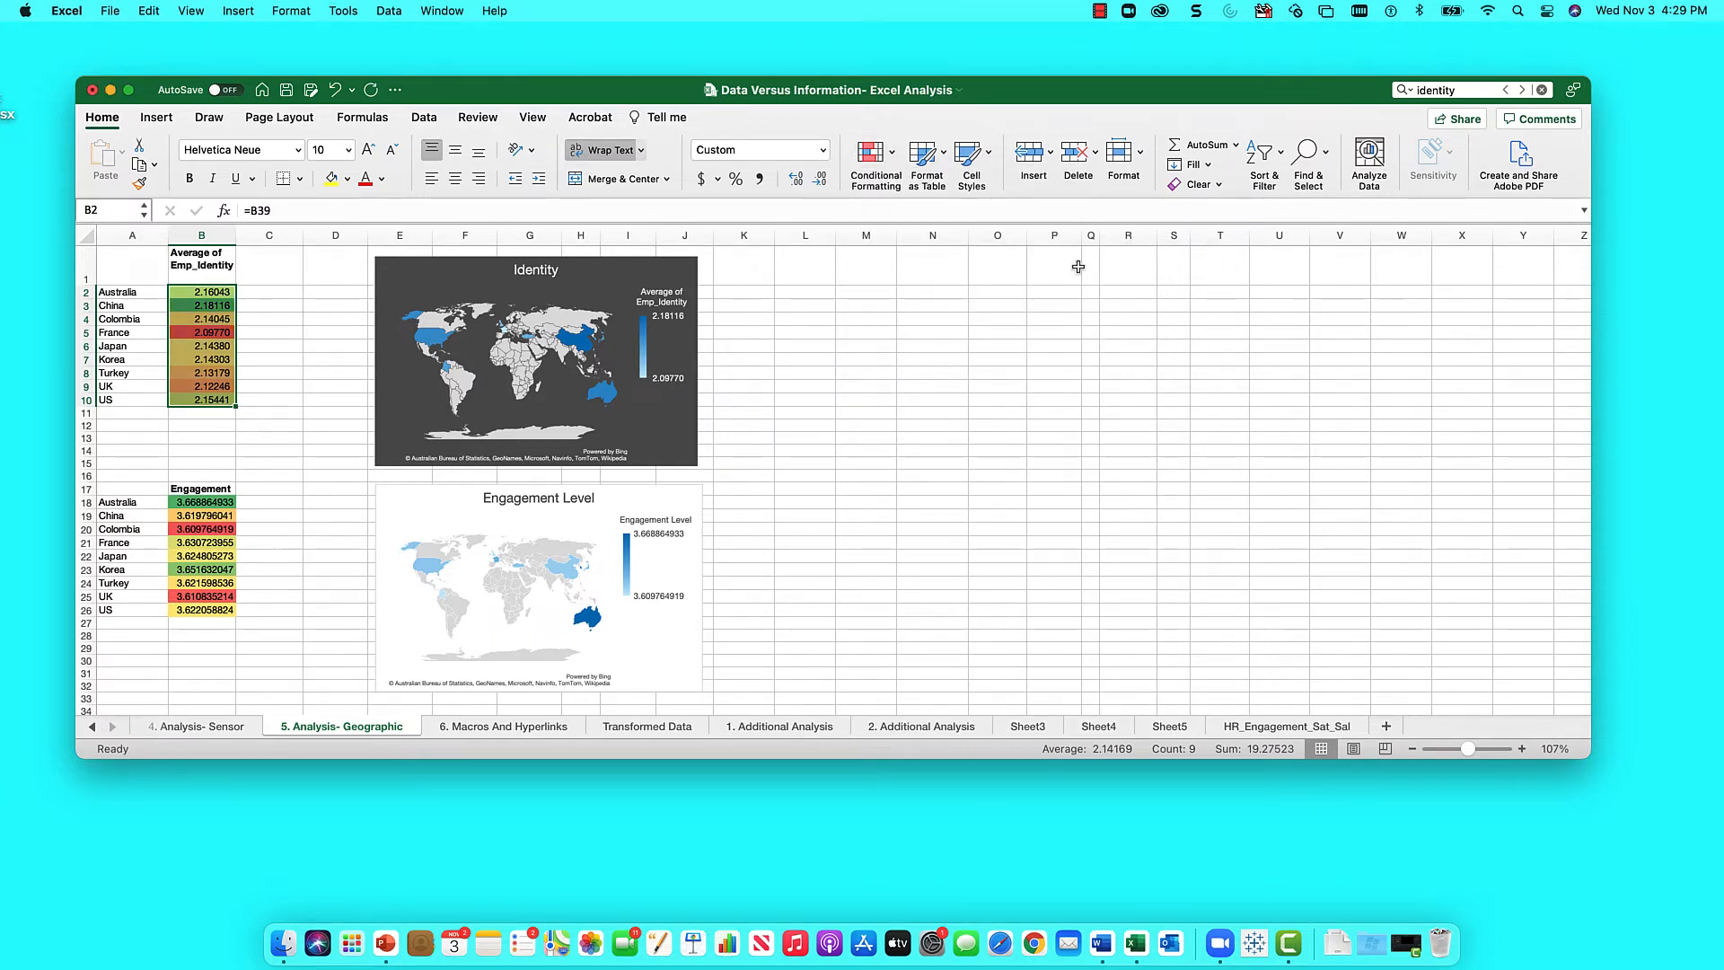
pyautogui.click(203, 330)
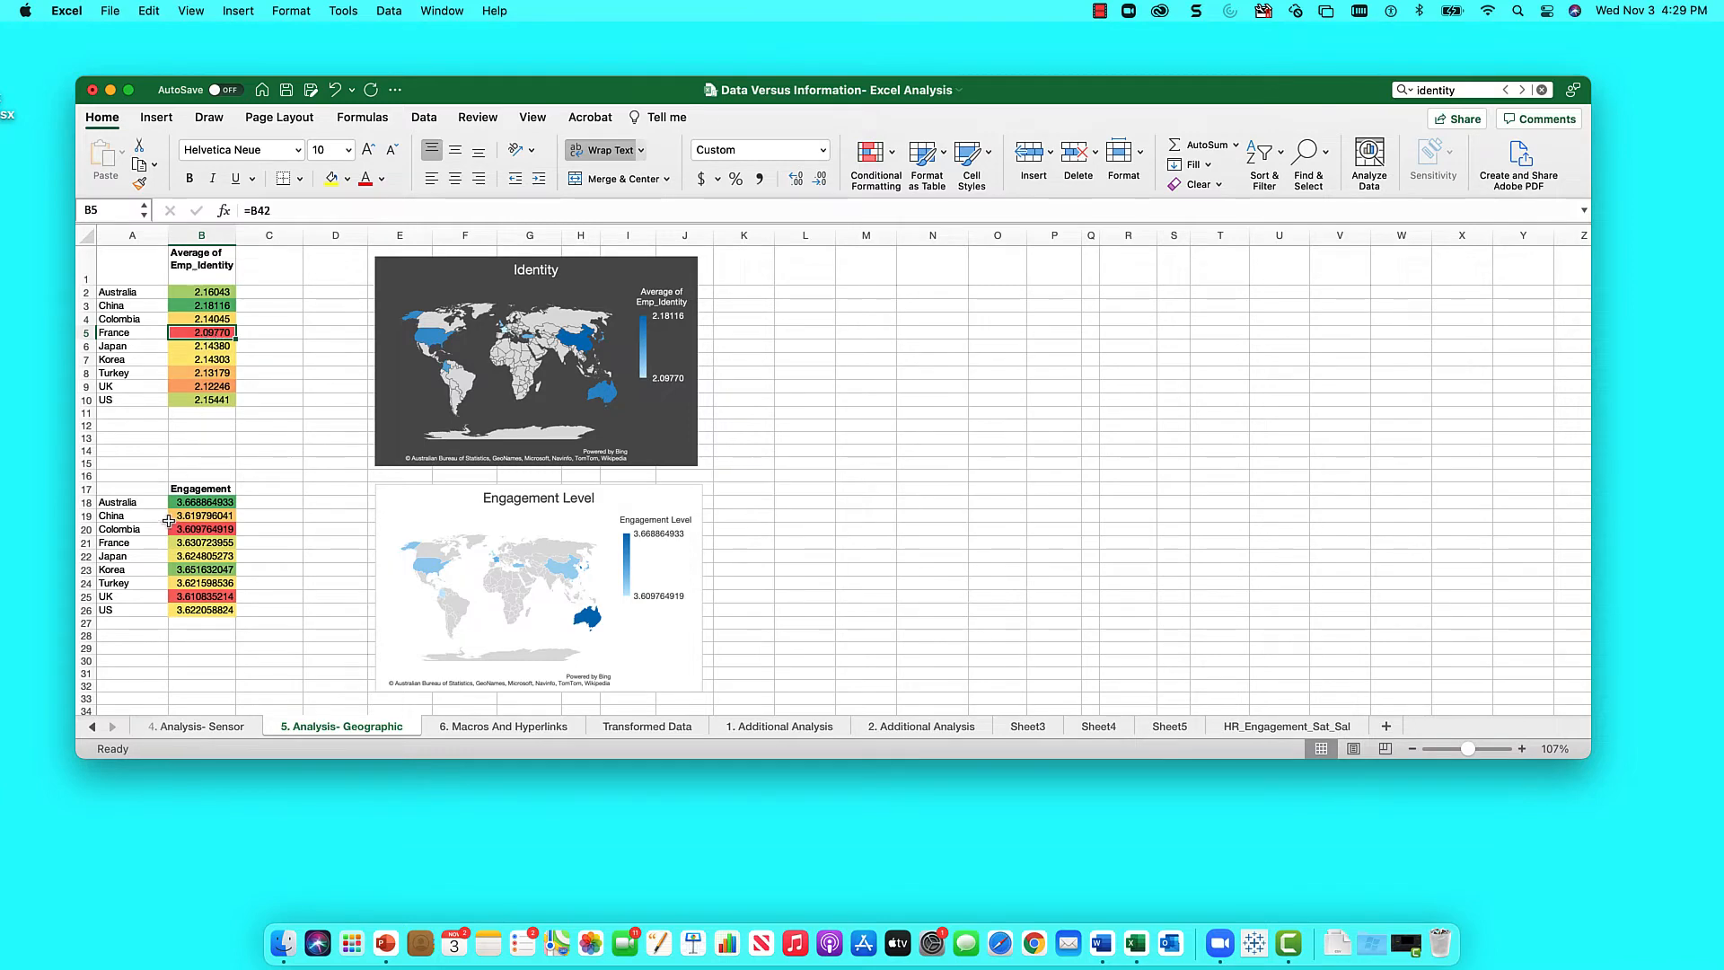
# - Apply the same Green-Yellow-Red colour scale to the Engagement values B18:B26
pyautogui.moveTo(184, 504); pyautogui.dragTo(180, 606)
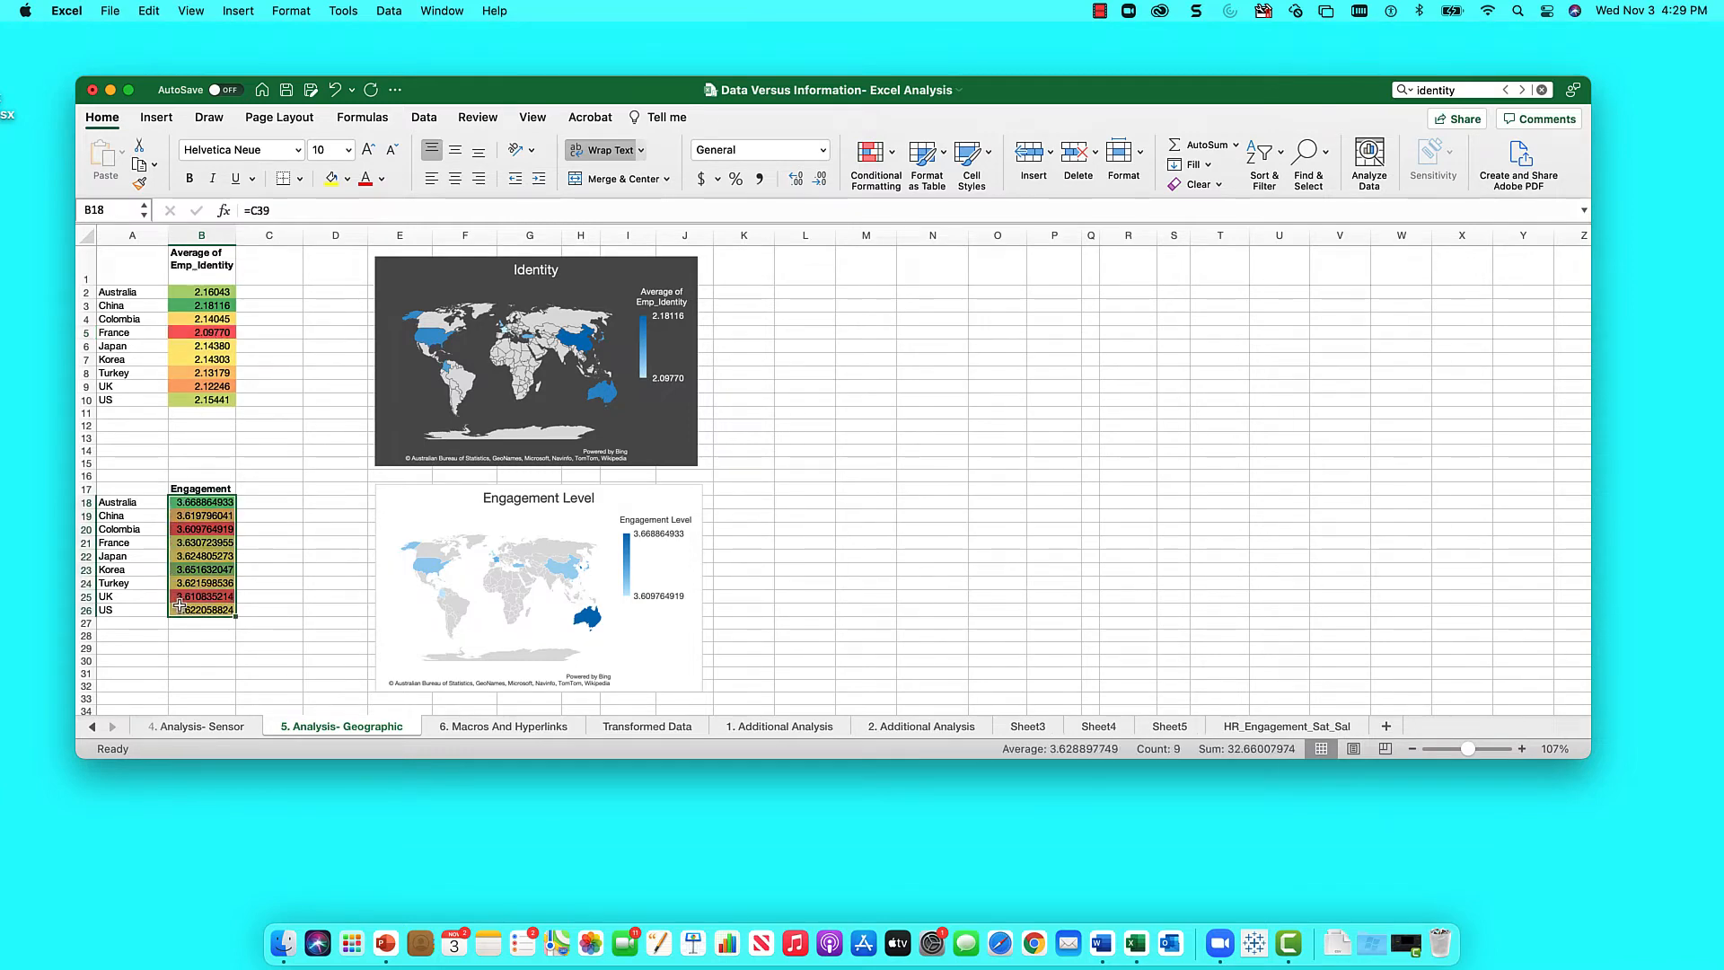
pyautogui.click(892, 155)
pyautogui.moveTo(946, 264)
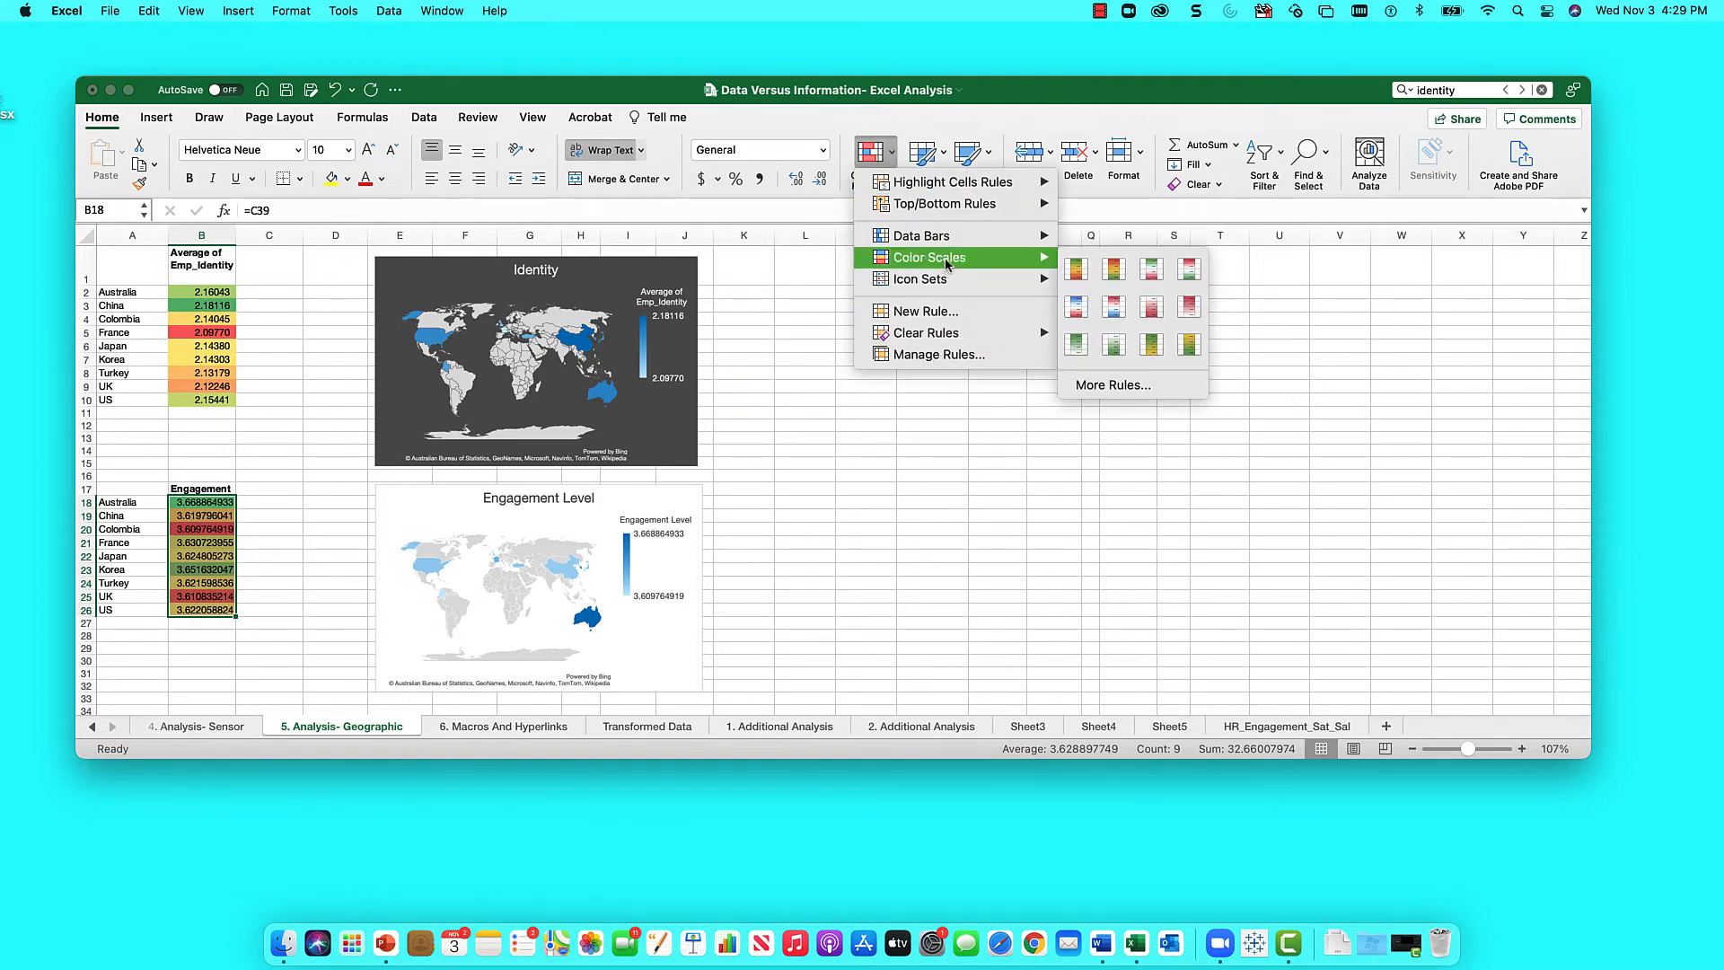
pyautogui.click(1081, 268)
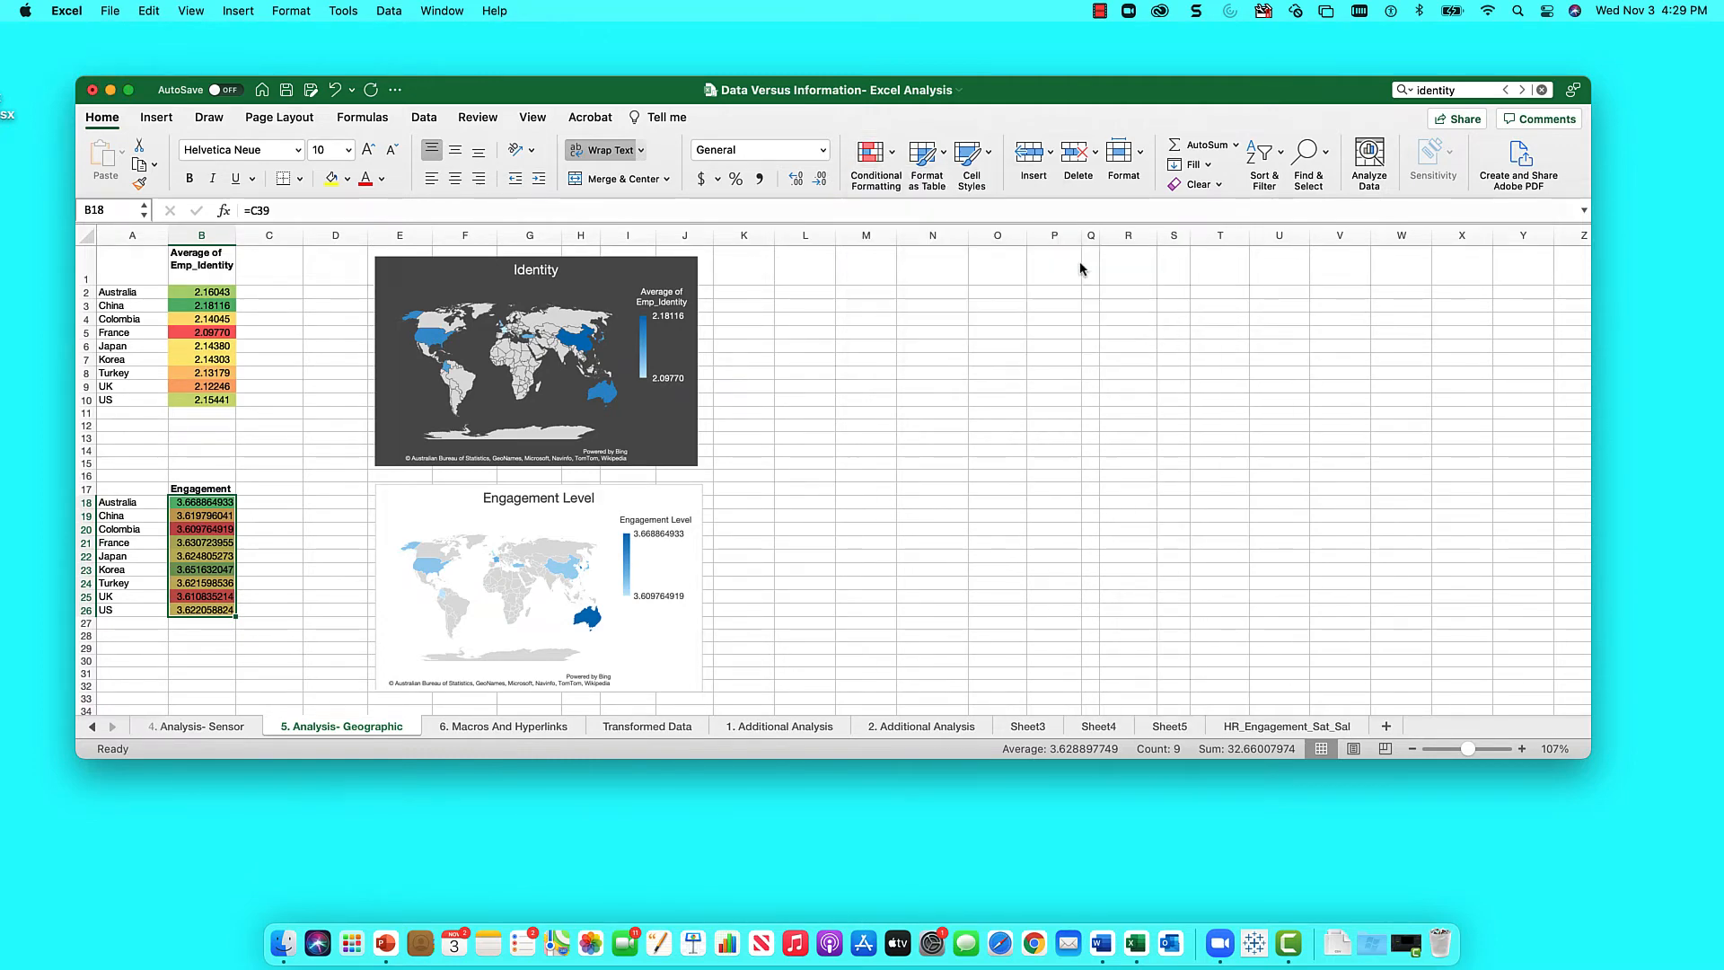
pyautogui.click(954, 439)
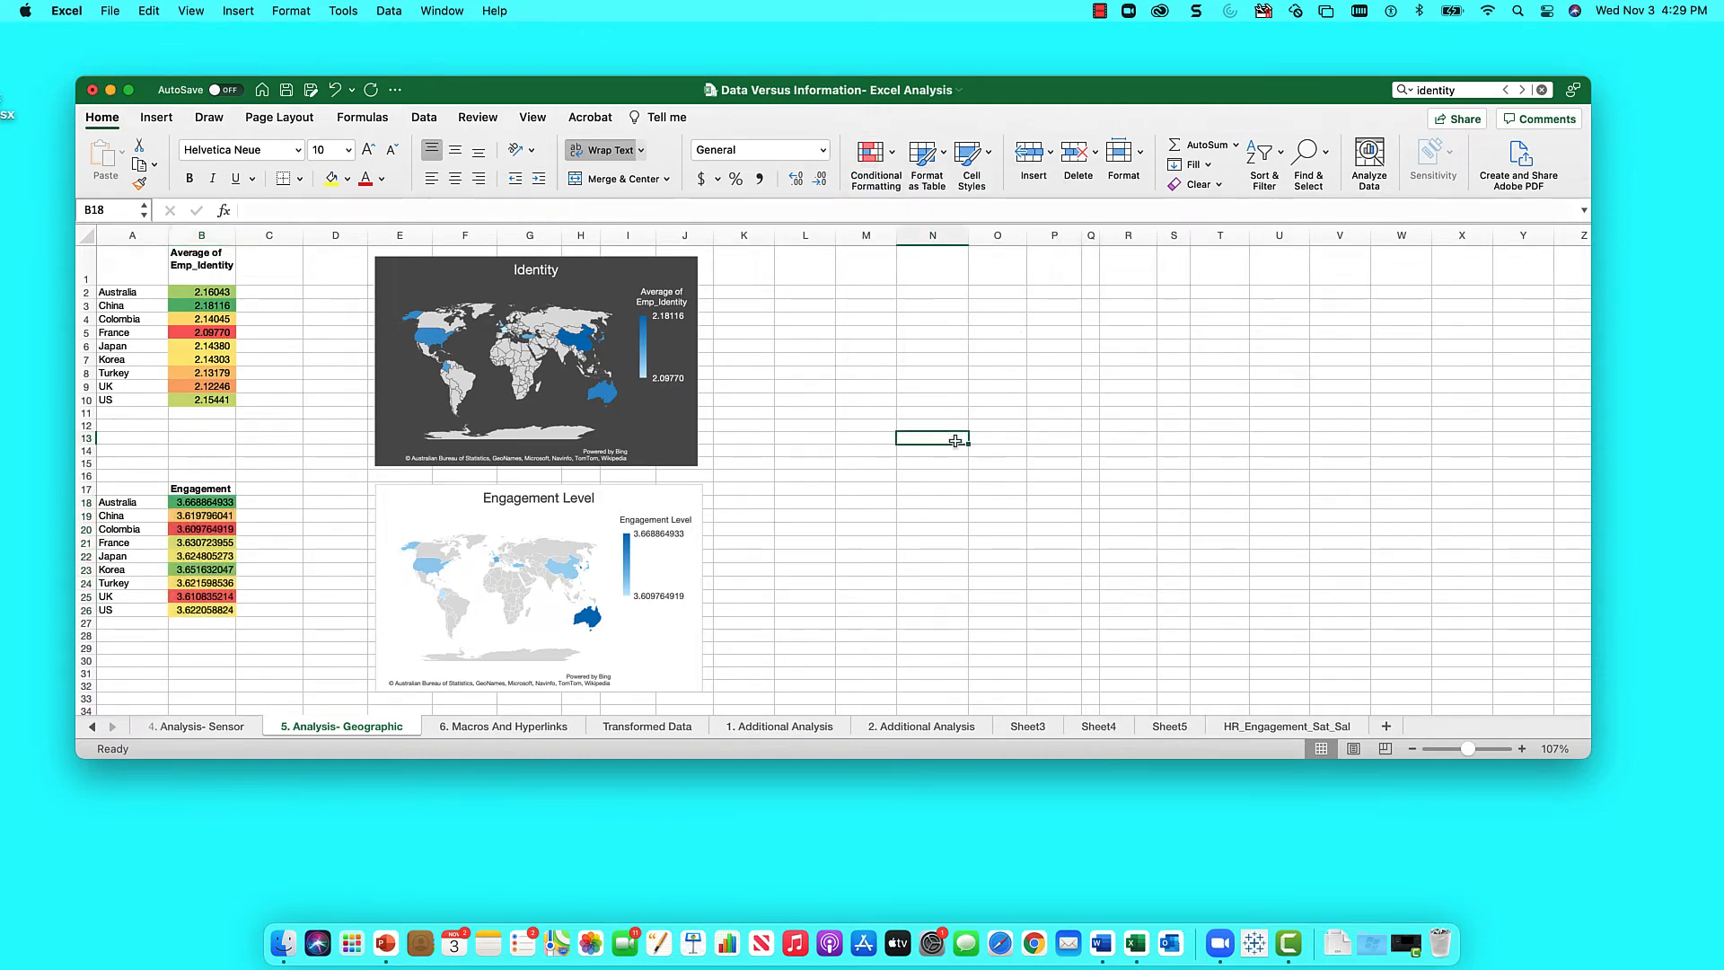
pyautogui.click(238, 449)
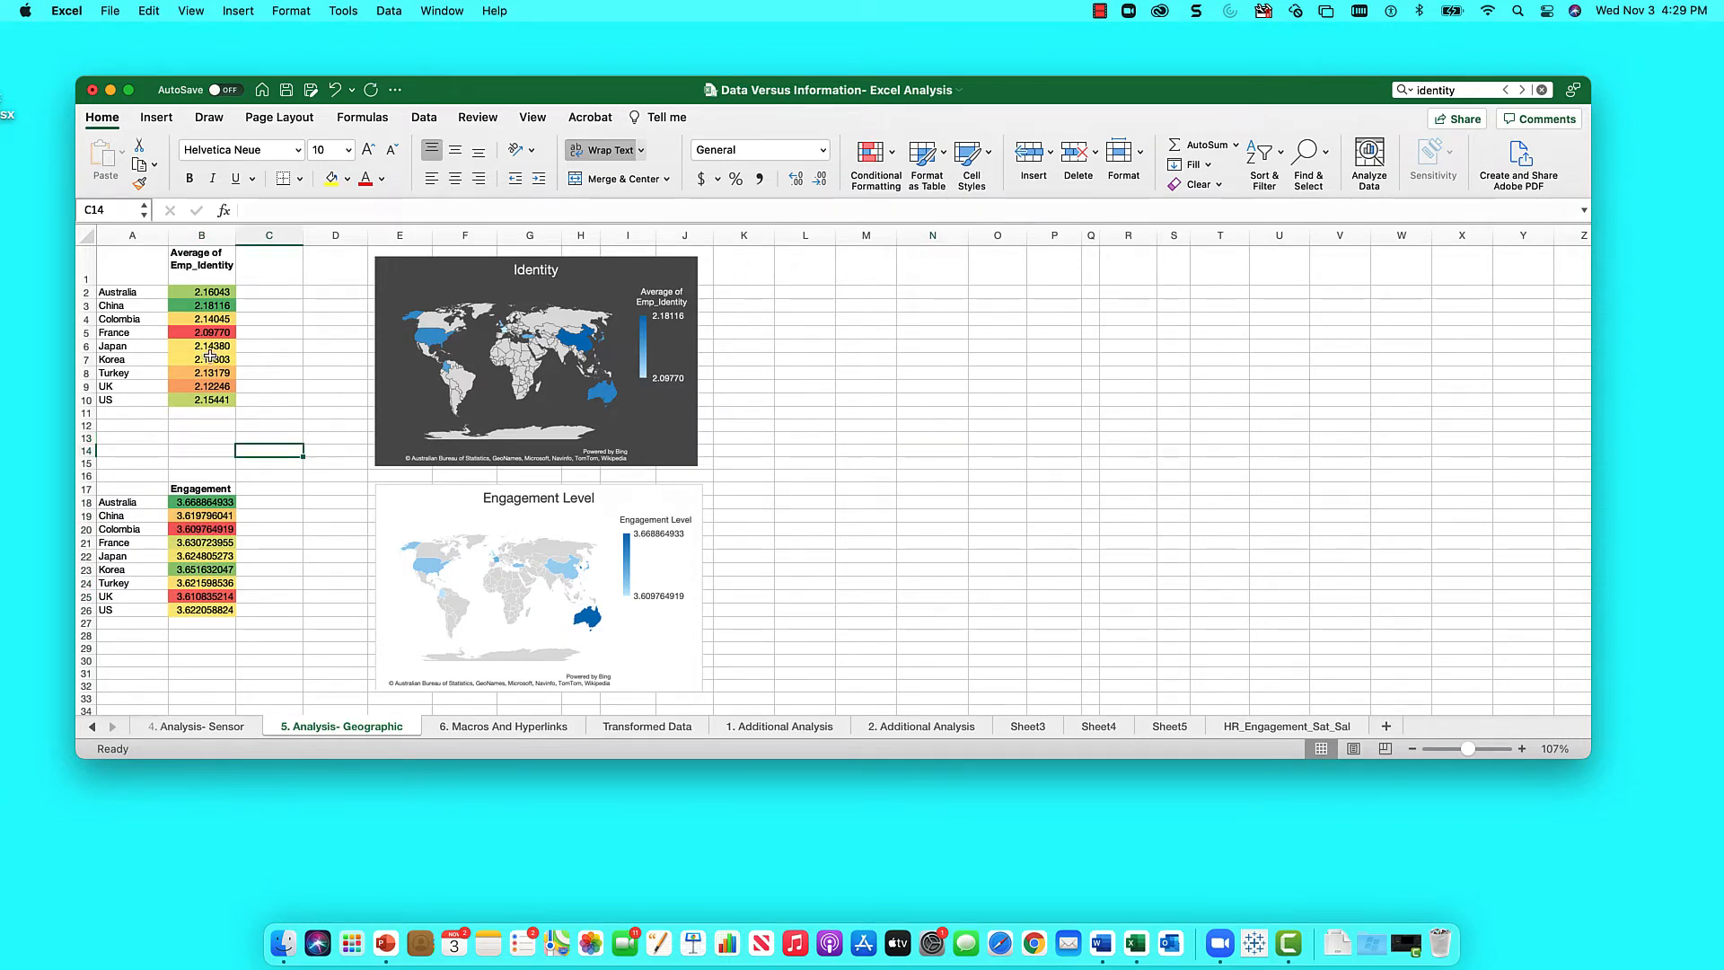
# - Insert a filled map of the Identity data A2:B10 and place it beside the Identity map
pyautogui.click(132, 292)
pyautogui.moveTo(132, 292); pyautogui.dragTo(201, 398)
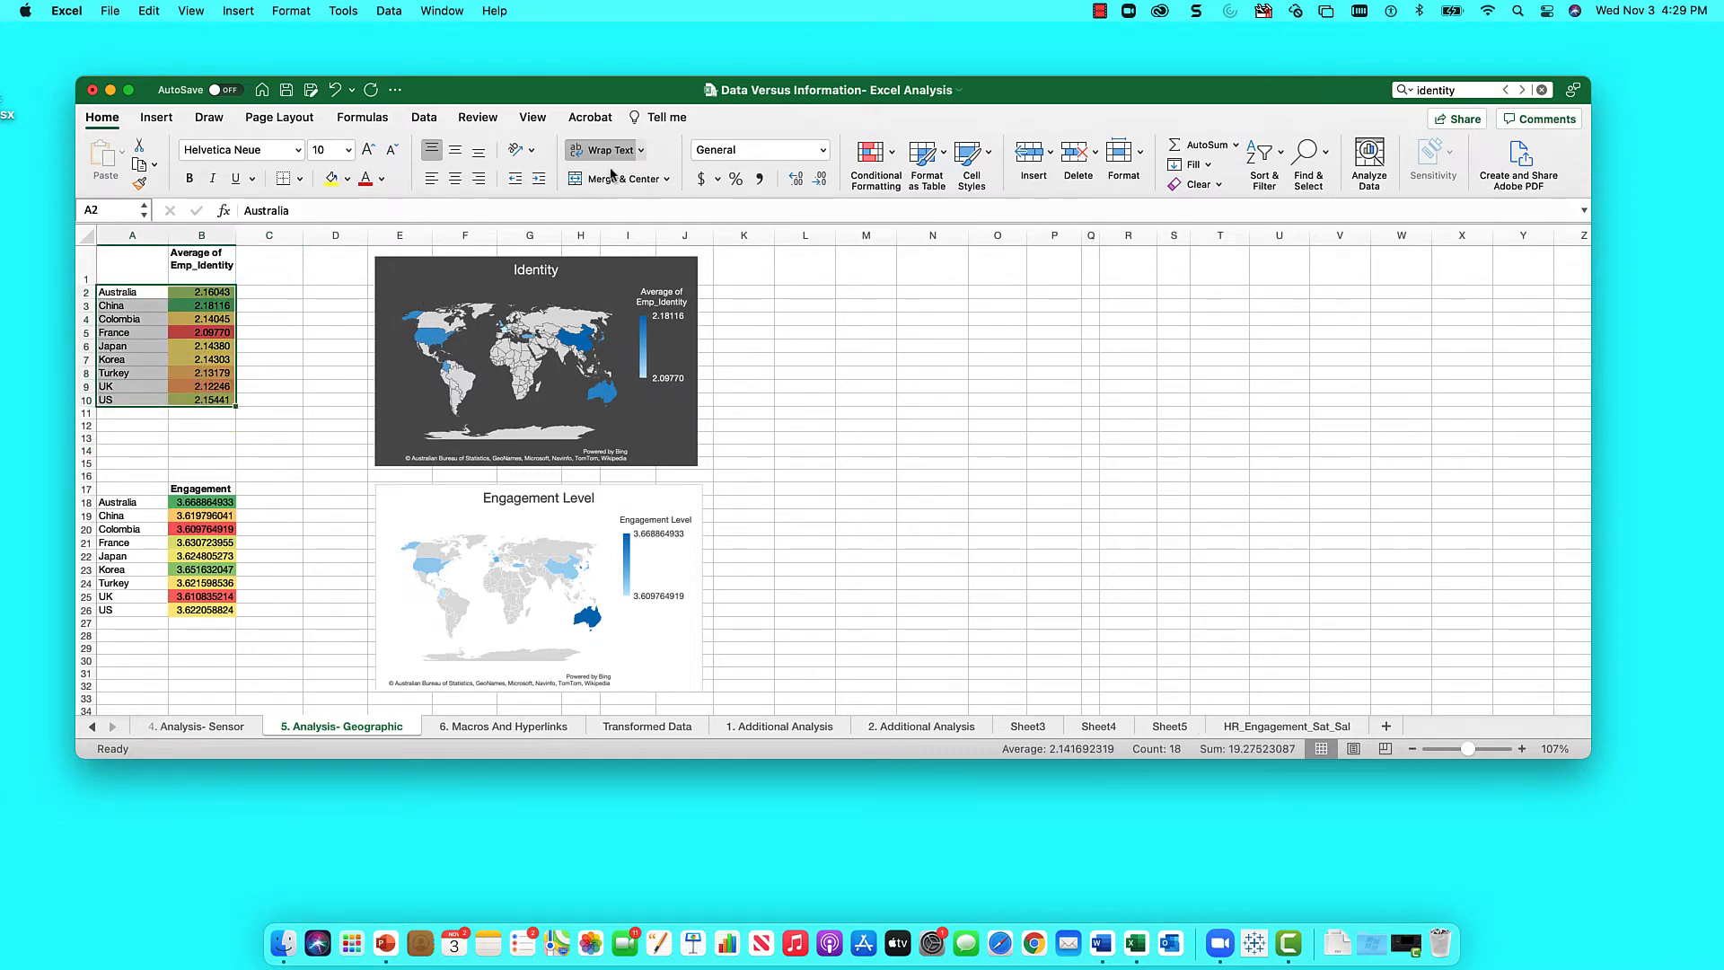
pyautogui.click(156, 117)
pyautogui.click(978, 151)
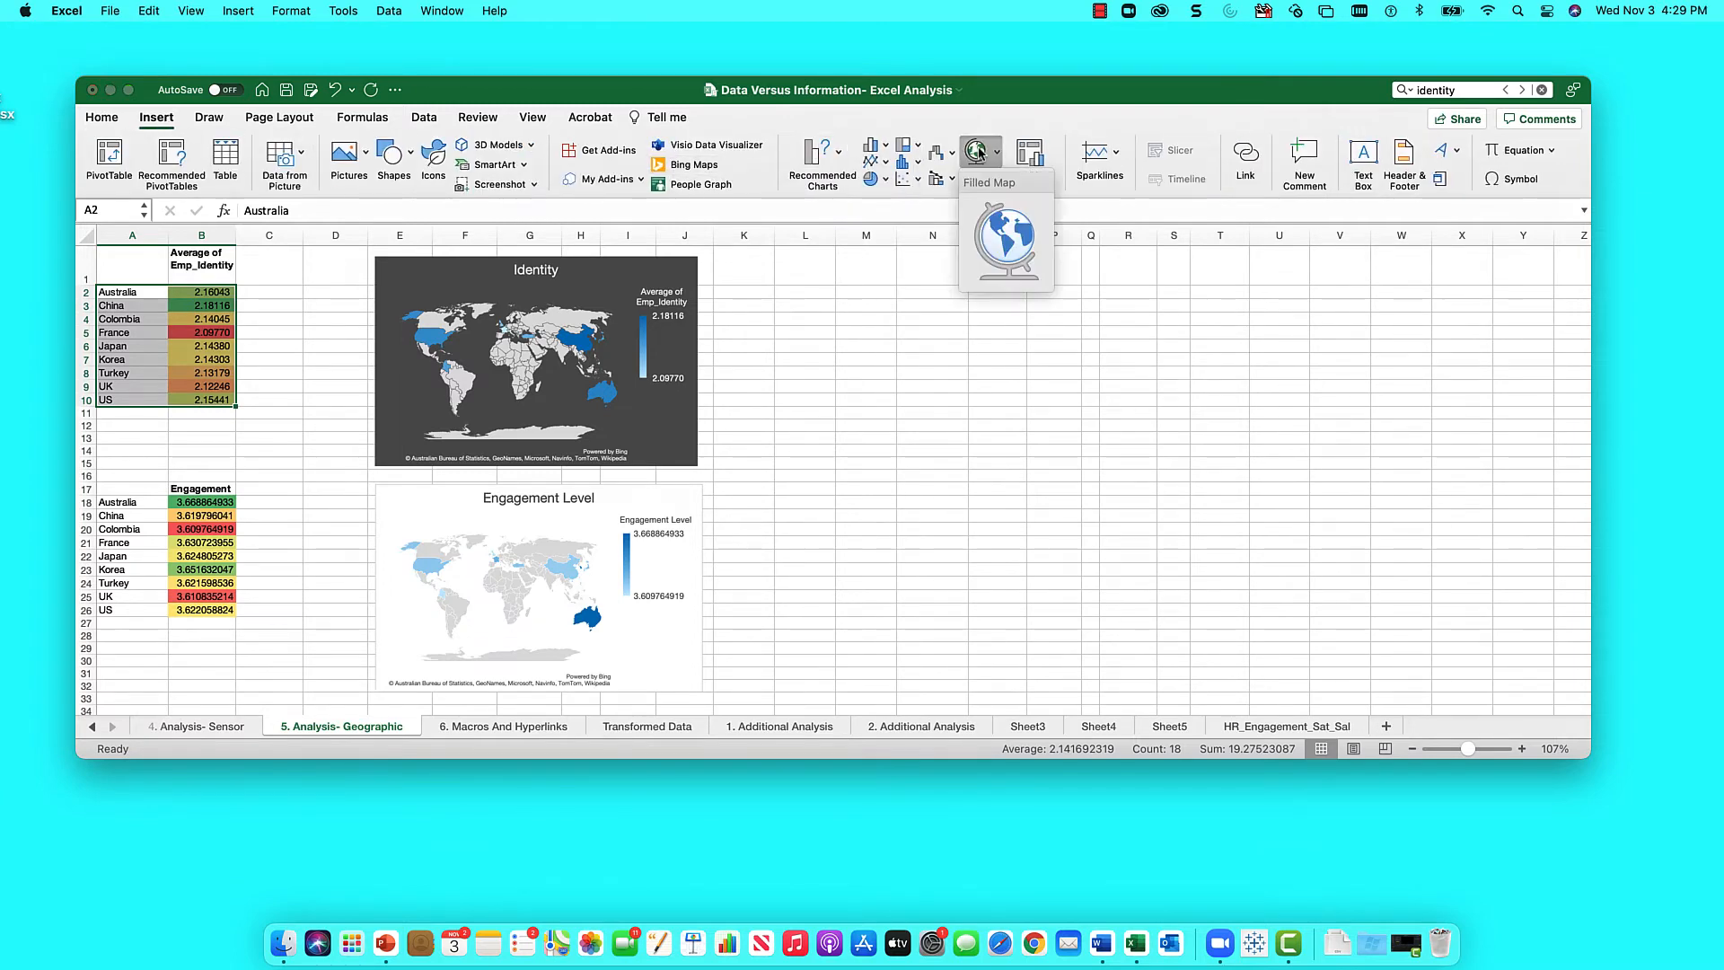
pyautogui.click(997, 251)
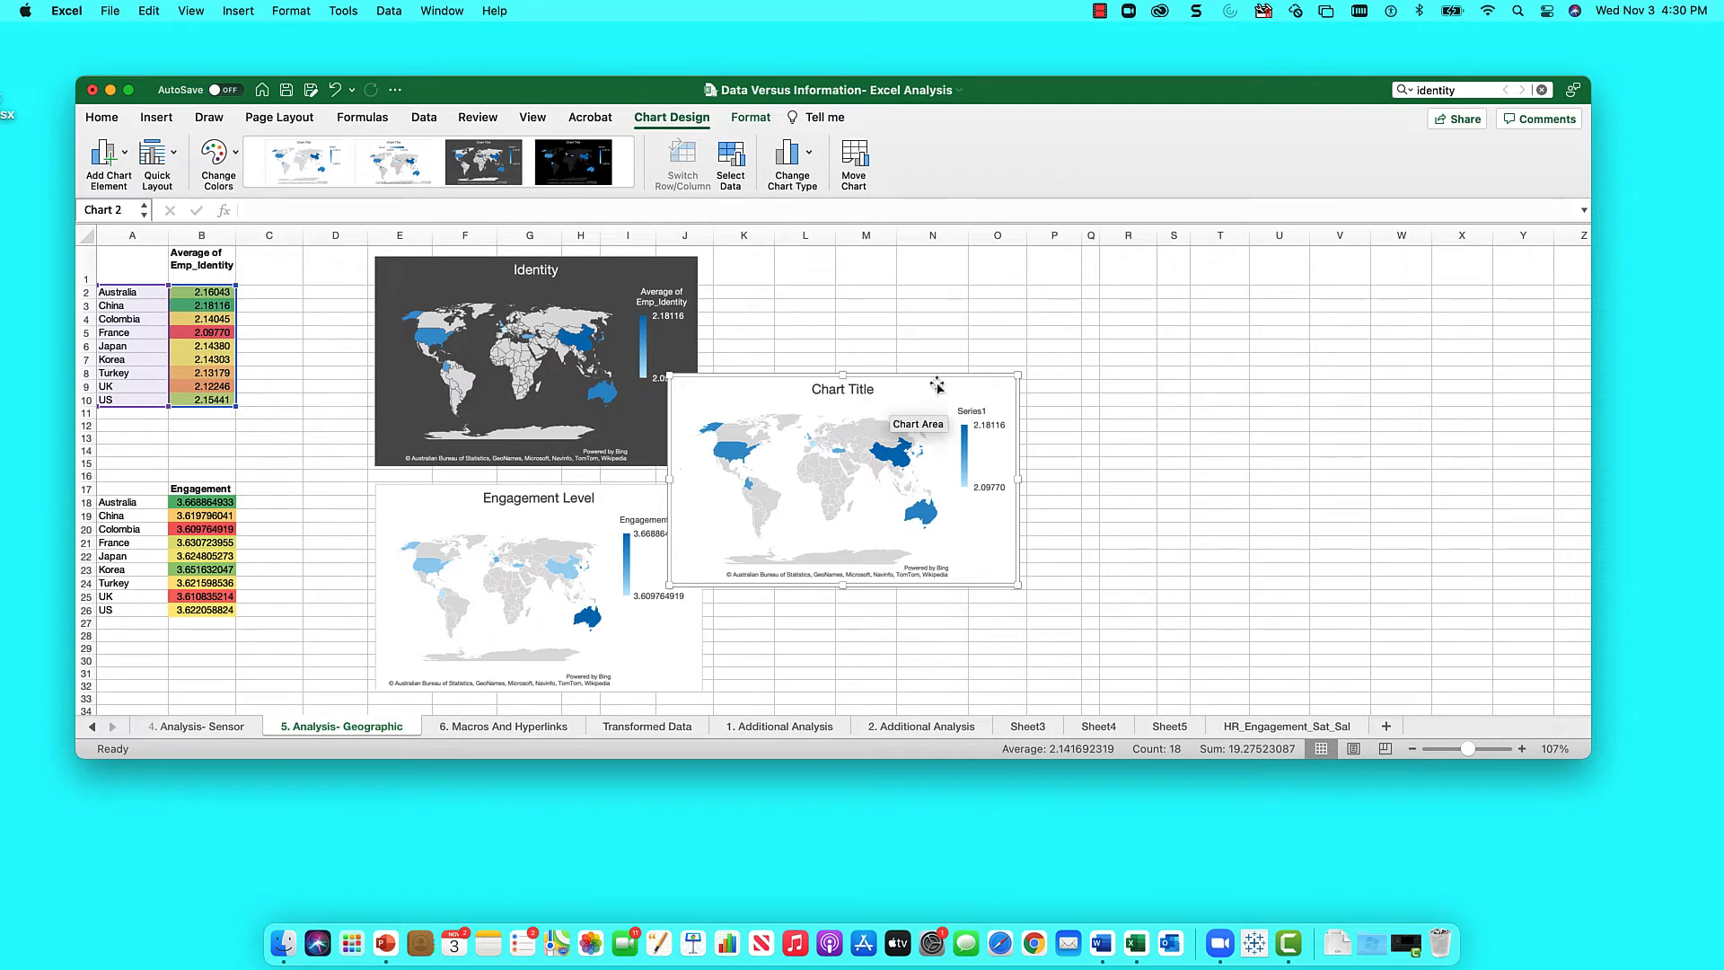
pyautogui.moveTo(933, 384); pyautogui.dragTo(1003, 271)
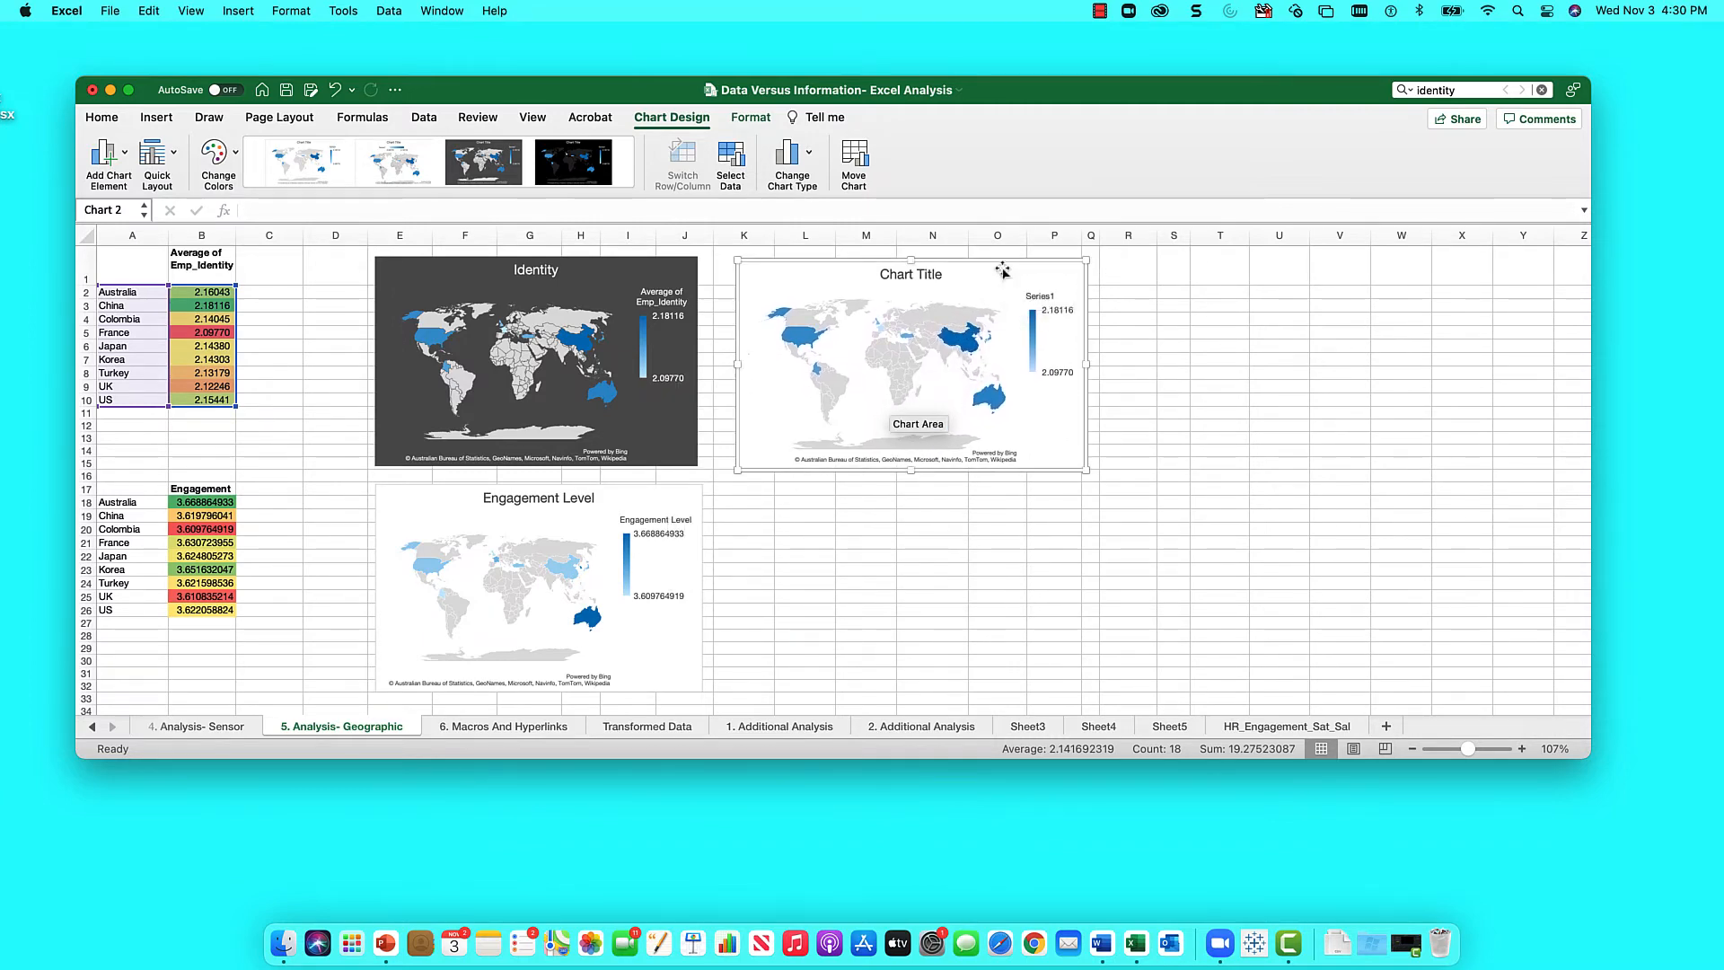
# - Give the new Identity map the dark-grey chart style
pyautogui.click(553, 173)
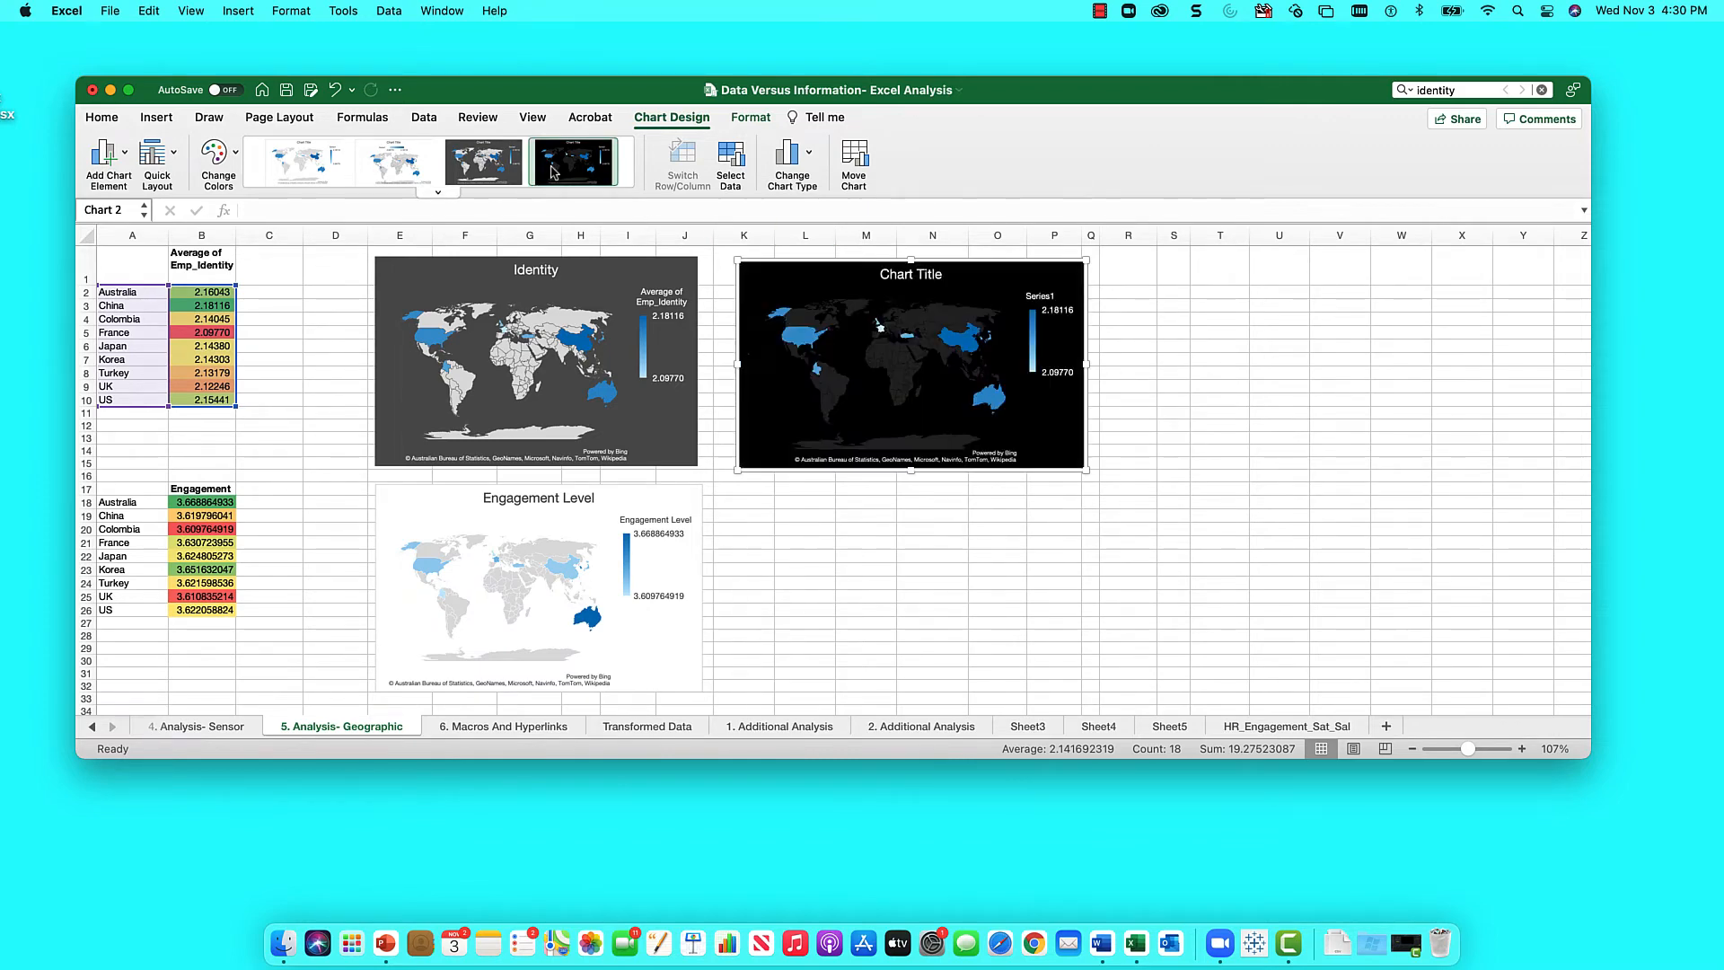
pyautogui.click(500, 167)
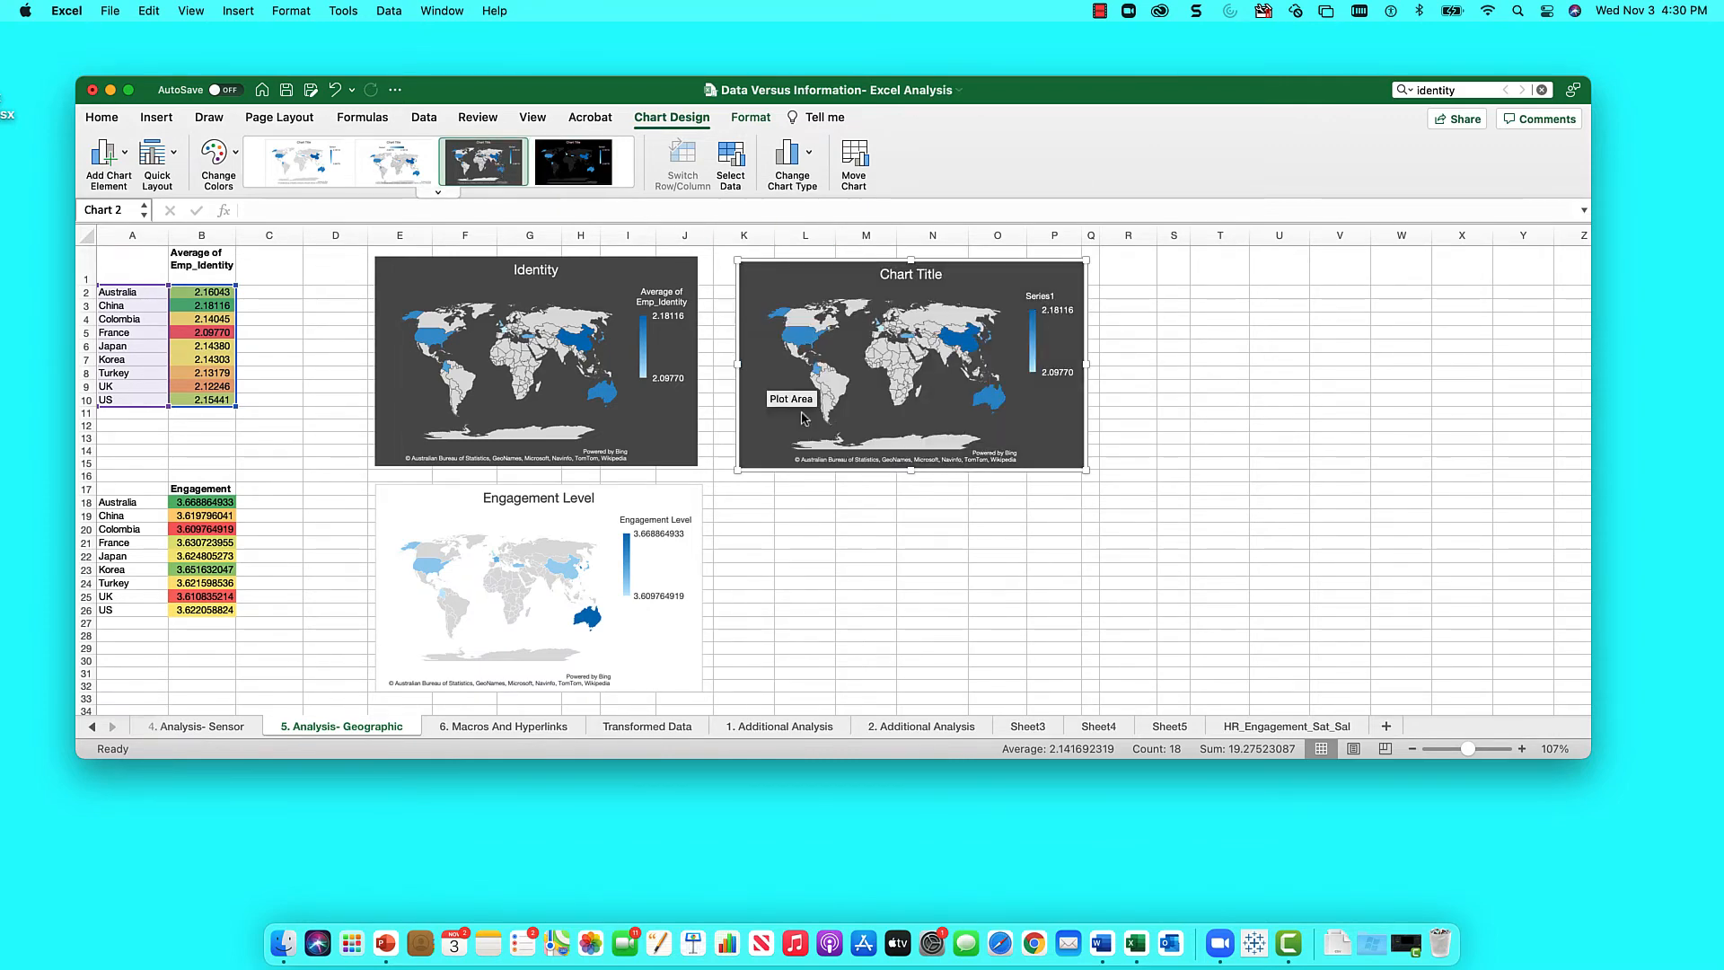
pyautogui.click(863, 537)
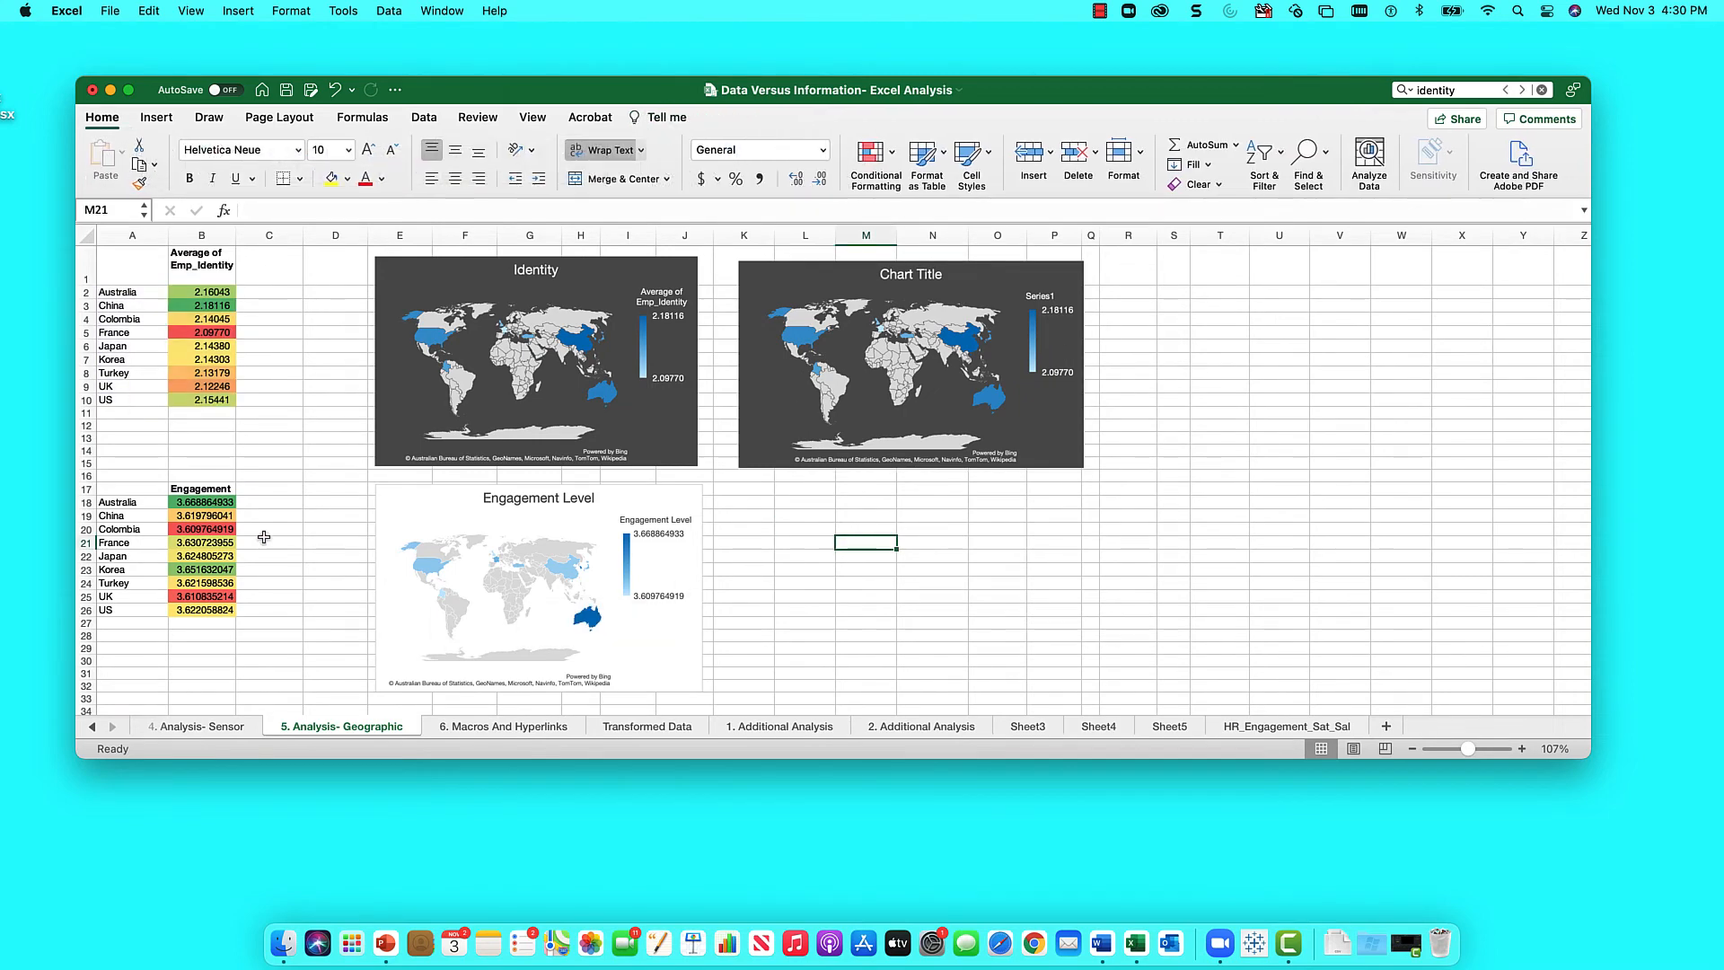
pyautogui.moveTo(122, 505); pyautogui.dragTo(185, 603)
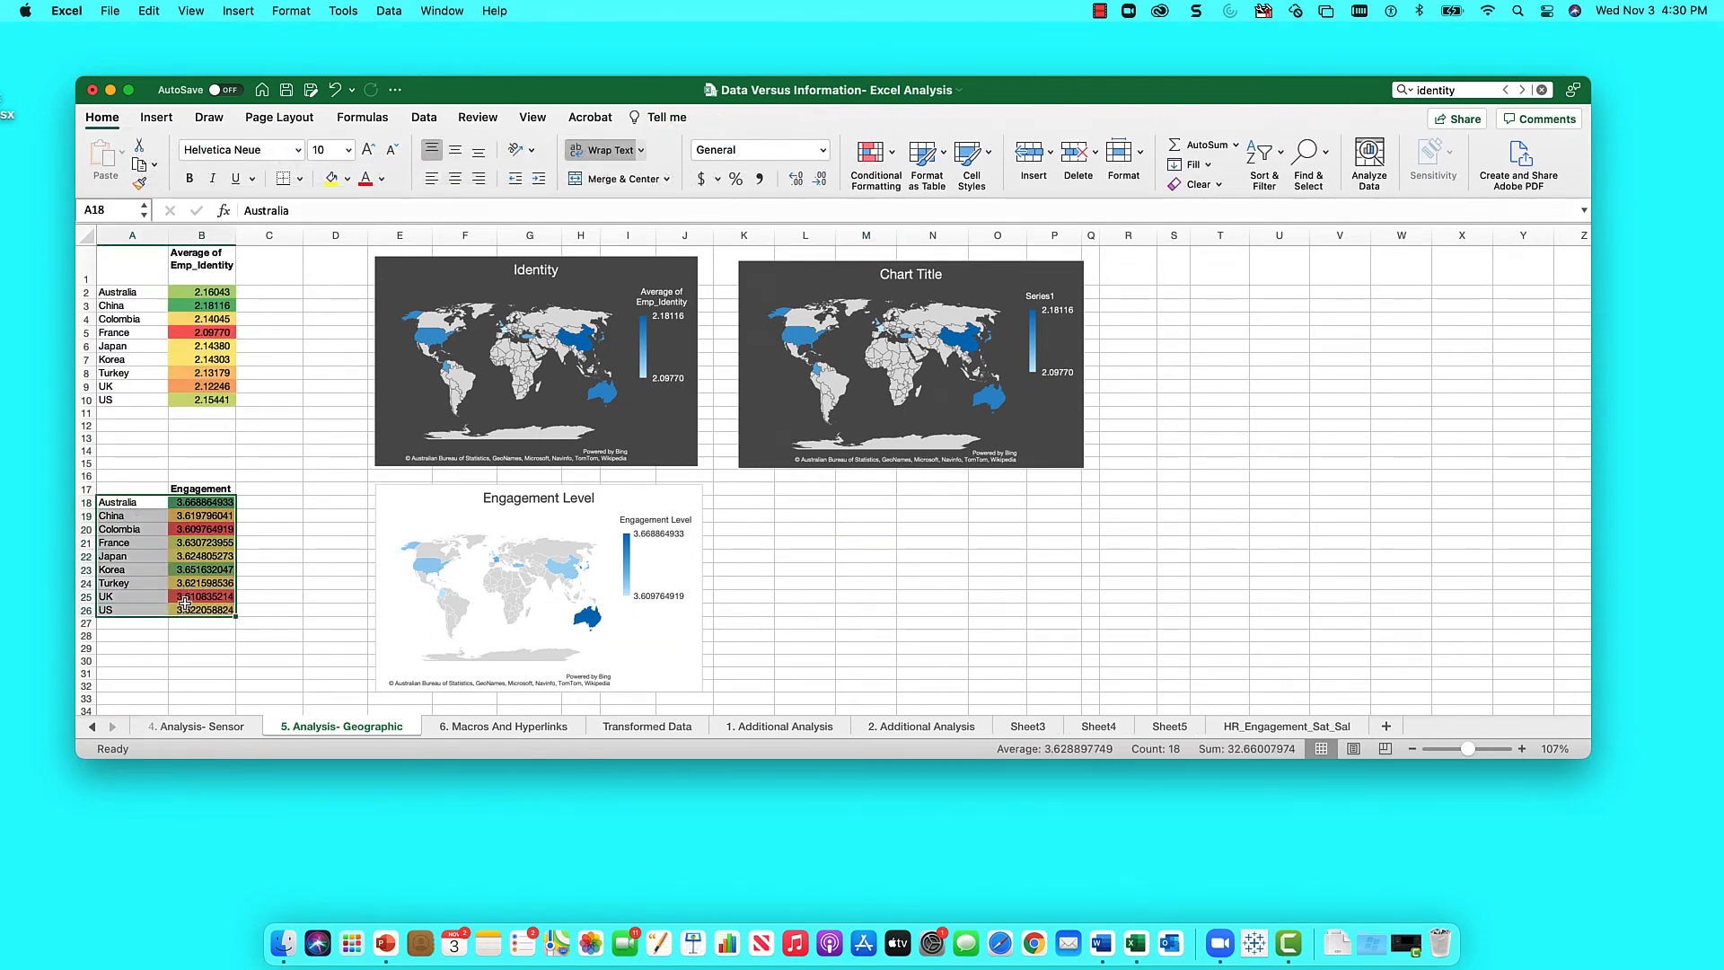
# - Insert a filled map of the Engagement data with chart style 2 and place it beside the Engagement Level map
pyautogui.click(156, 117)
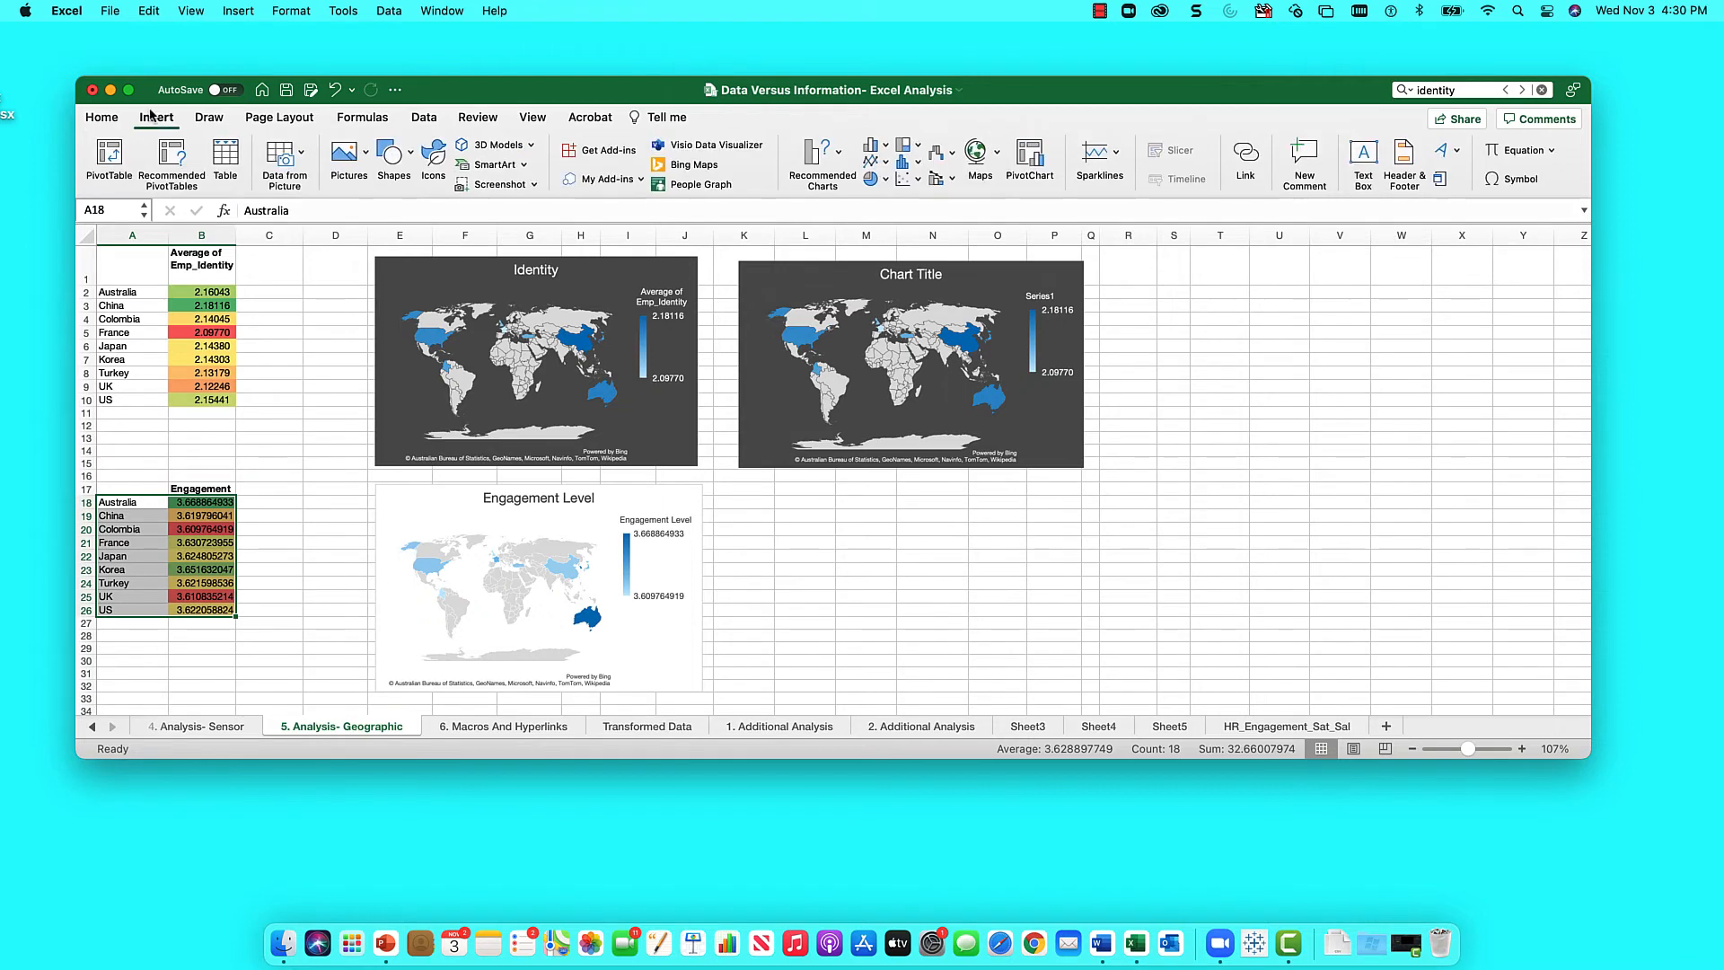
pyautogui.click(987, 178)
pyautogui.click(995, 235)
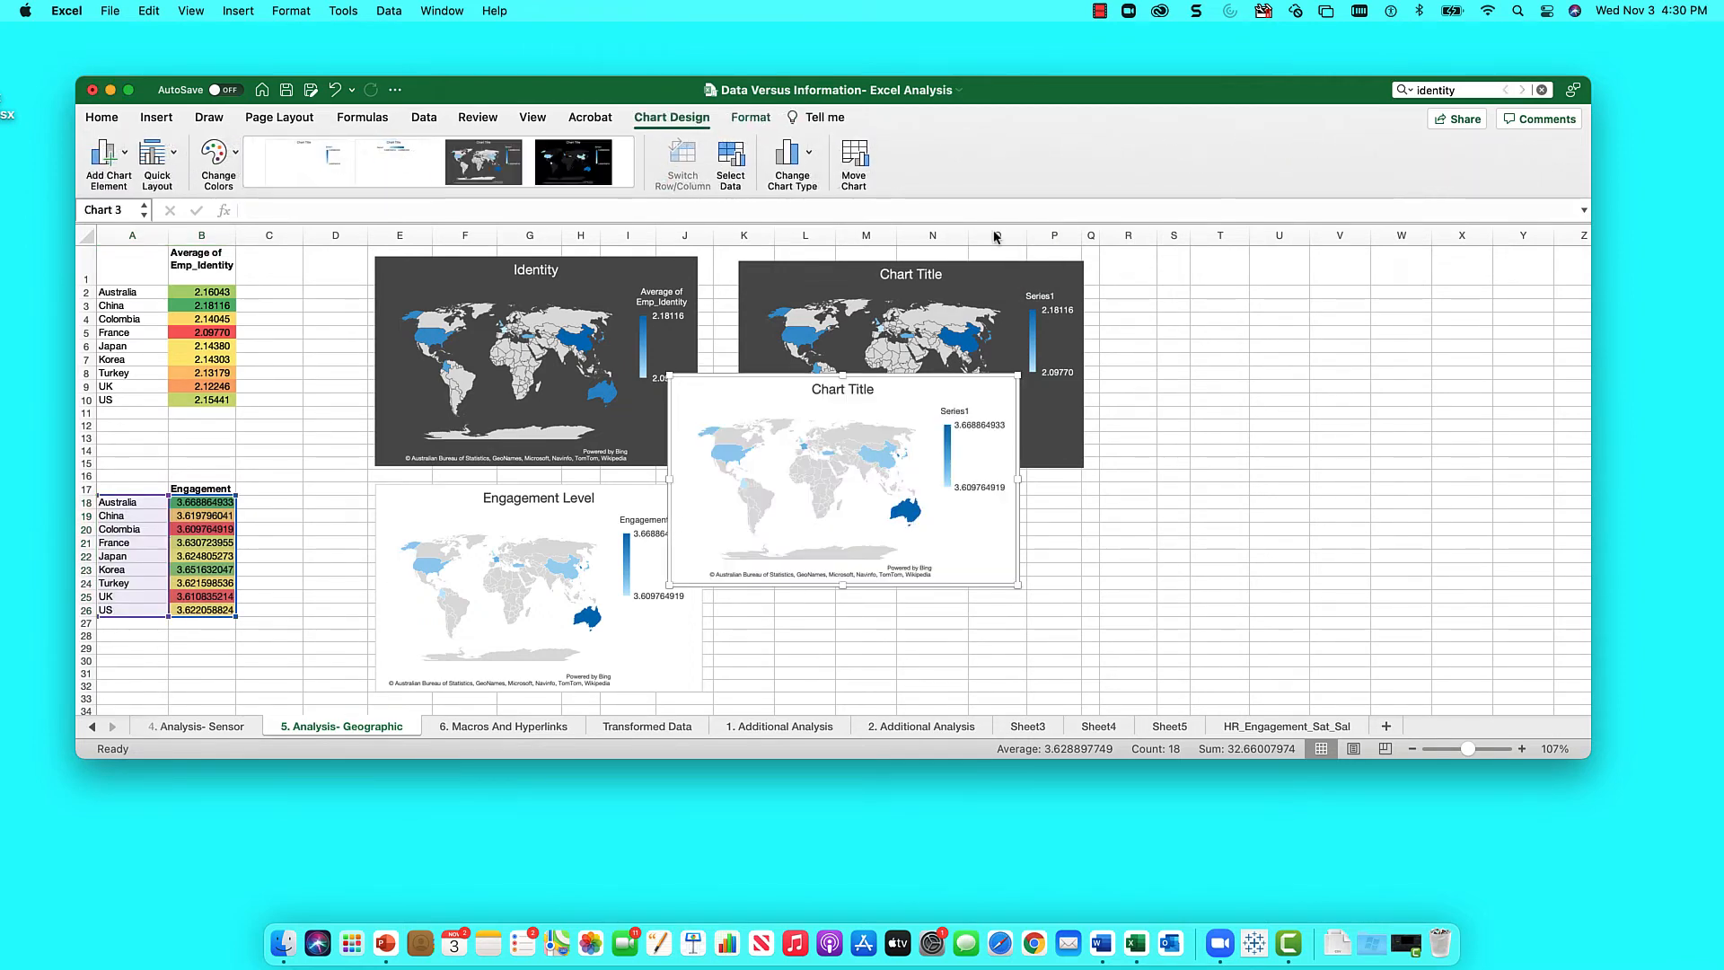
pyautogui.click(378, 173)
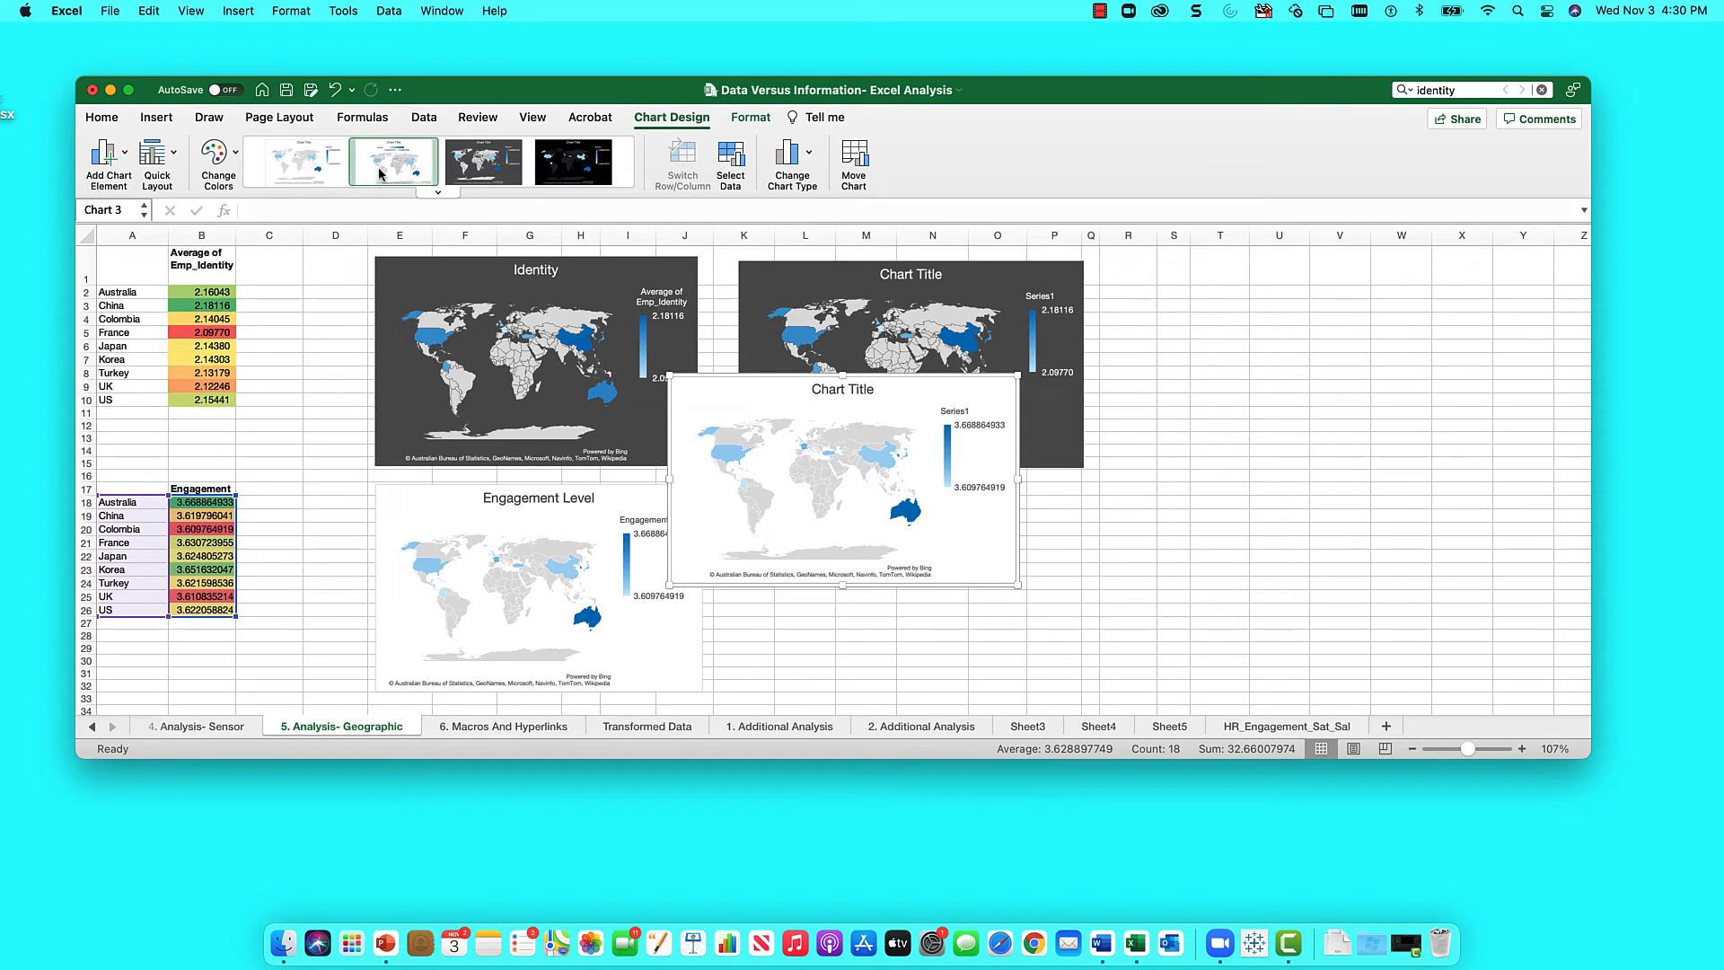
pyautogui.moveTo(759, 388); pyautogui.dragTo(824, 500)
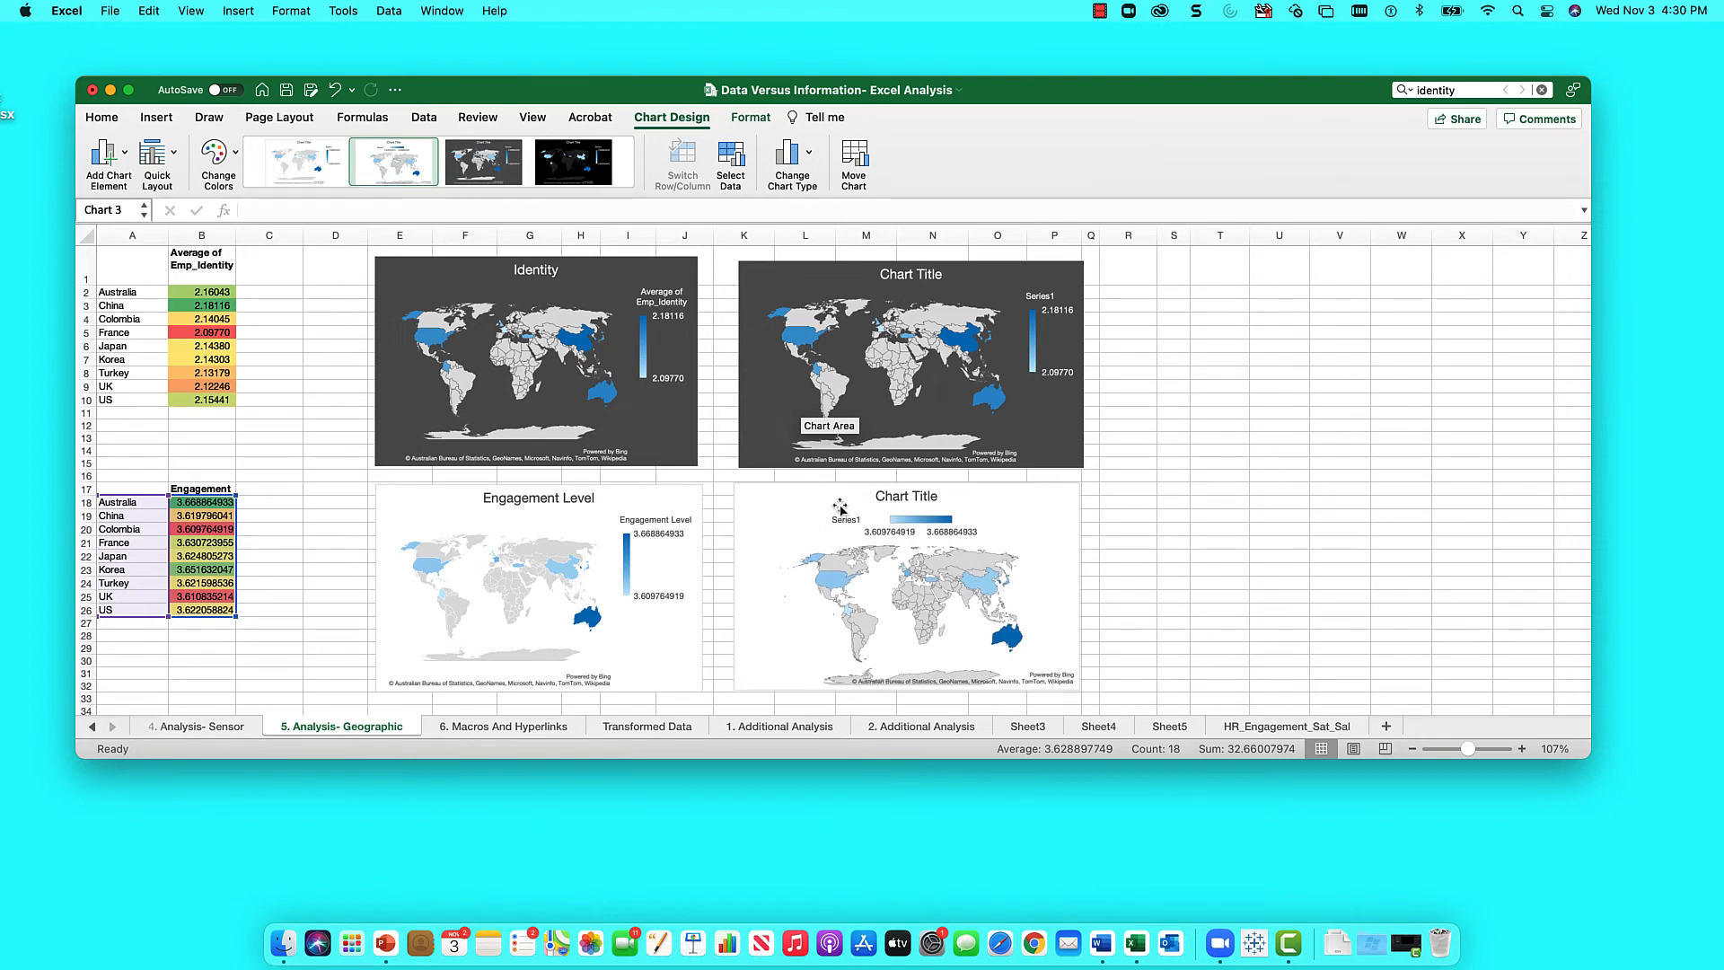
# - Title the new Engagement map 'Engagement Level'
pyautogui.click(916, 501)
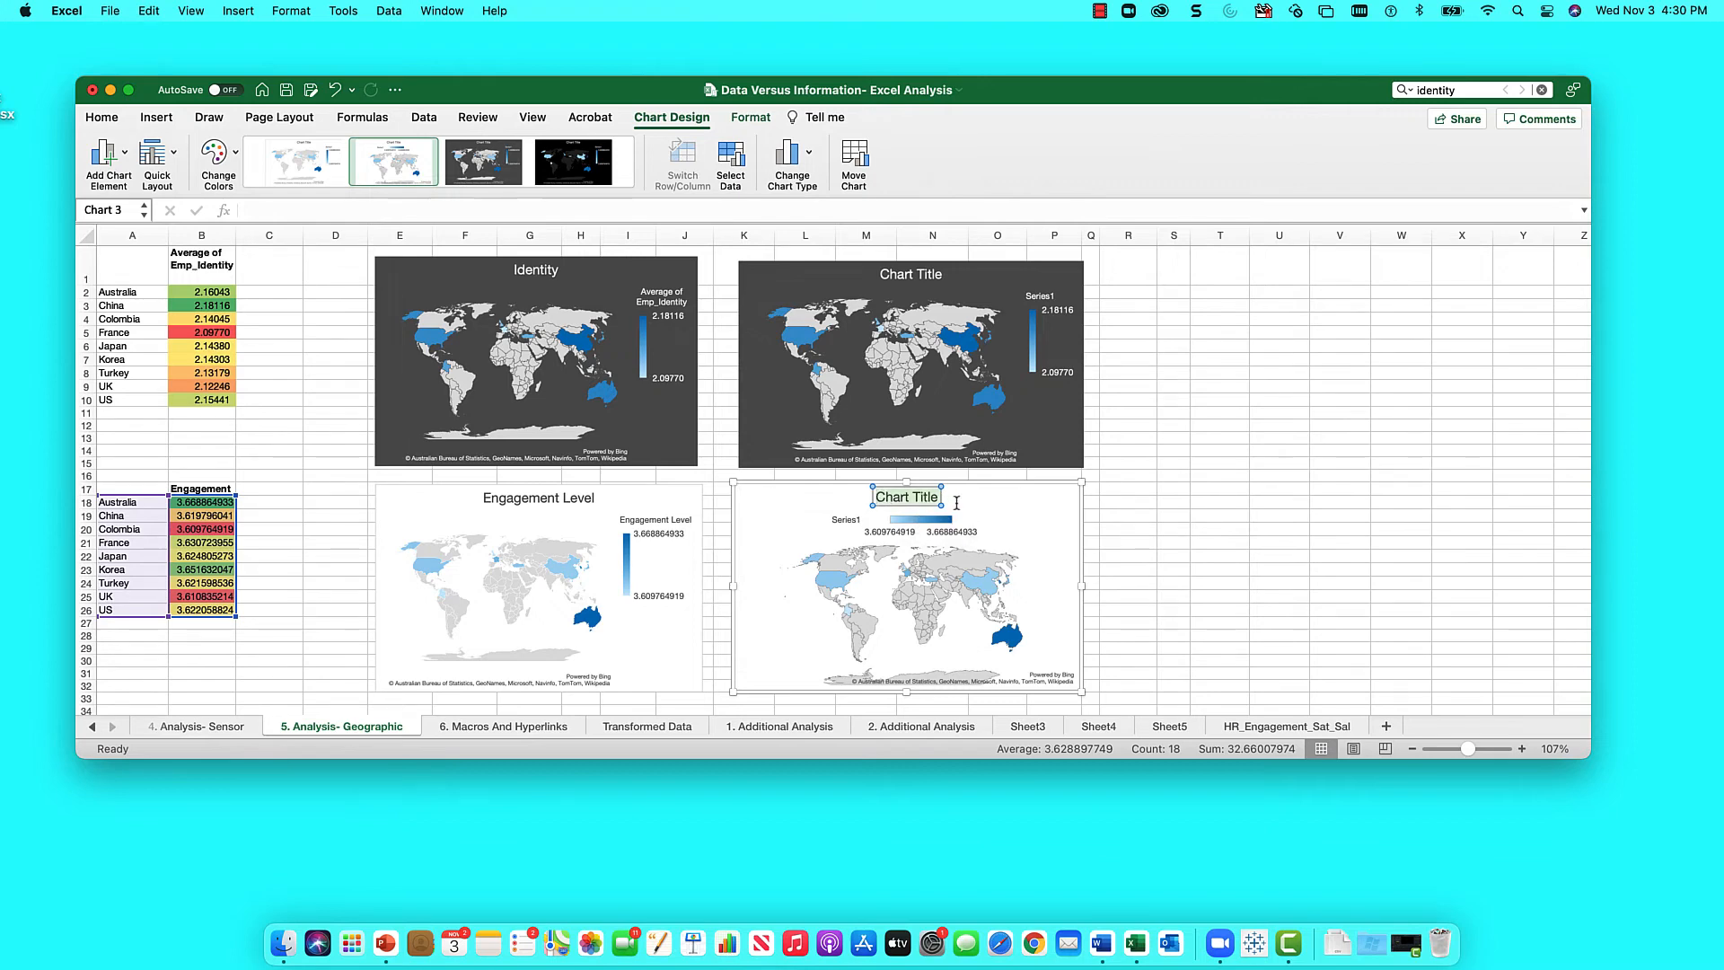
pyautogui.write('E')
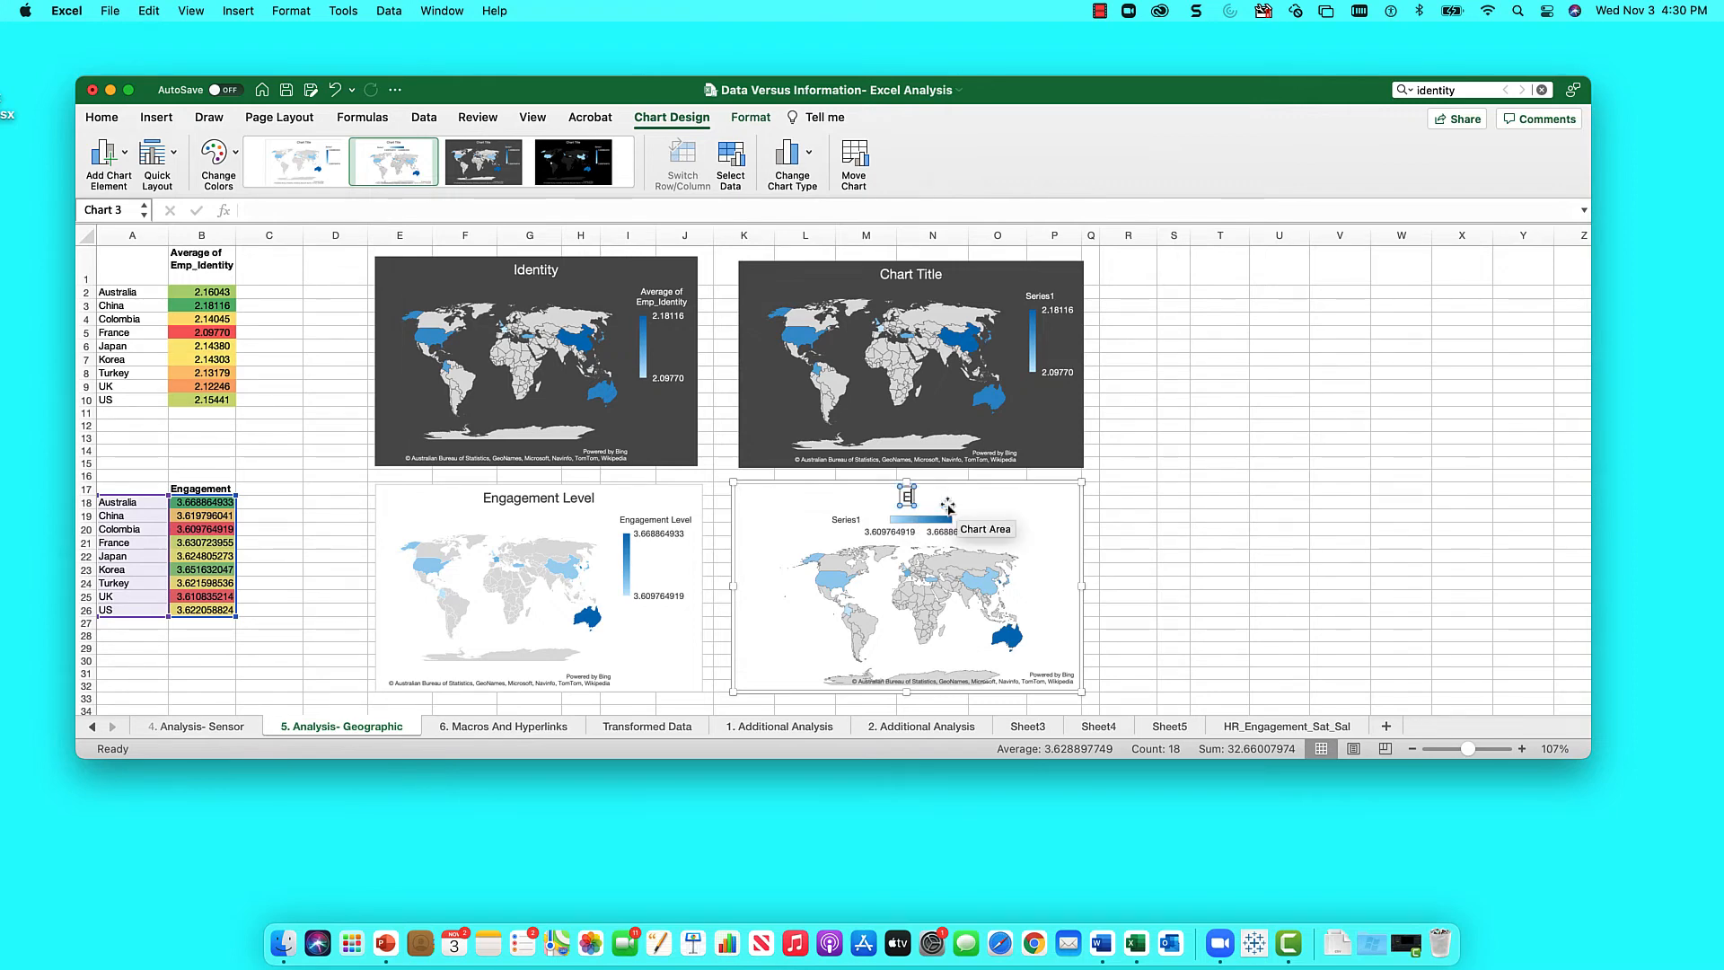
pyautogui.write('ngagement Level')
pyautogui.click(1174, 332)
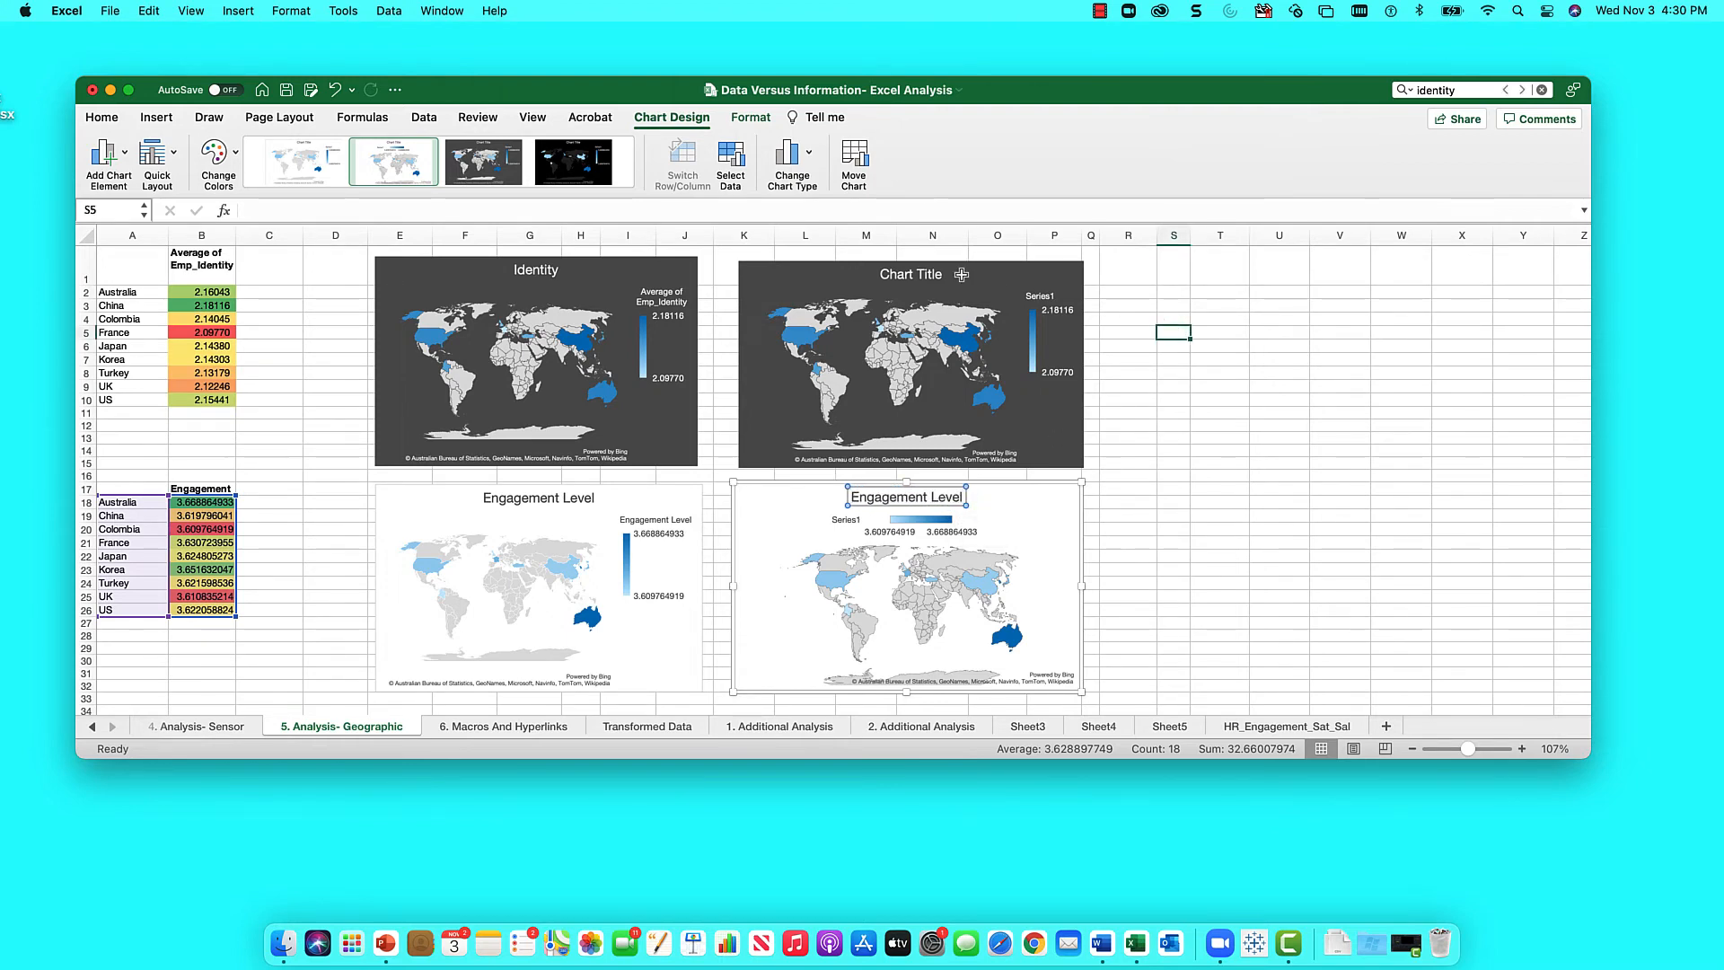
pyautogui.click(932, 277)
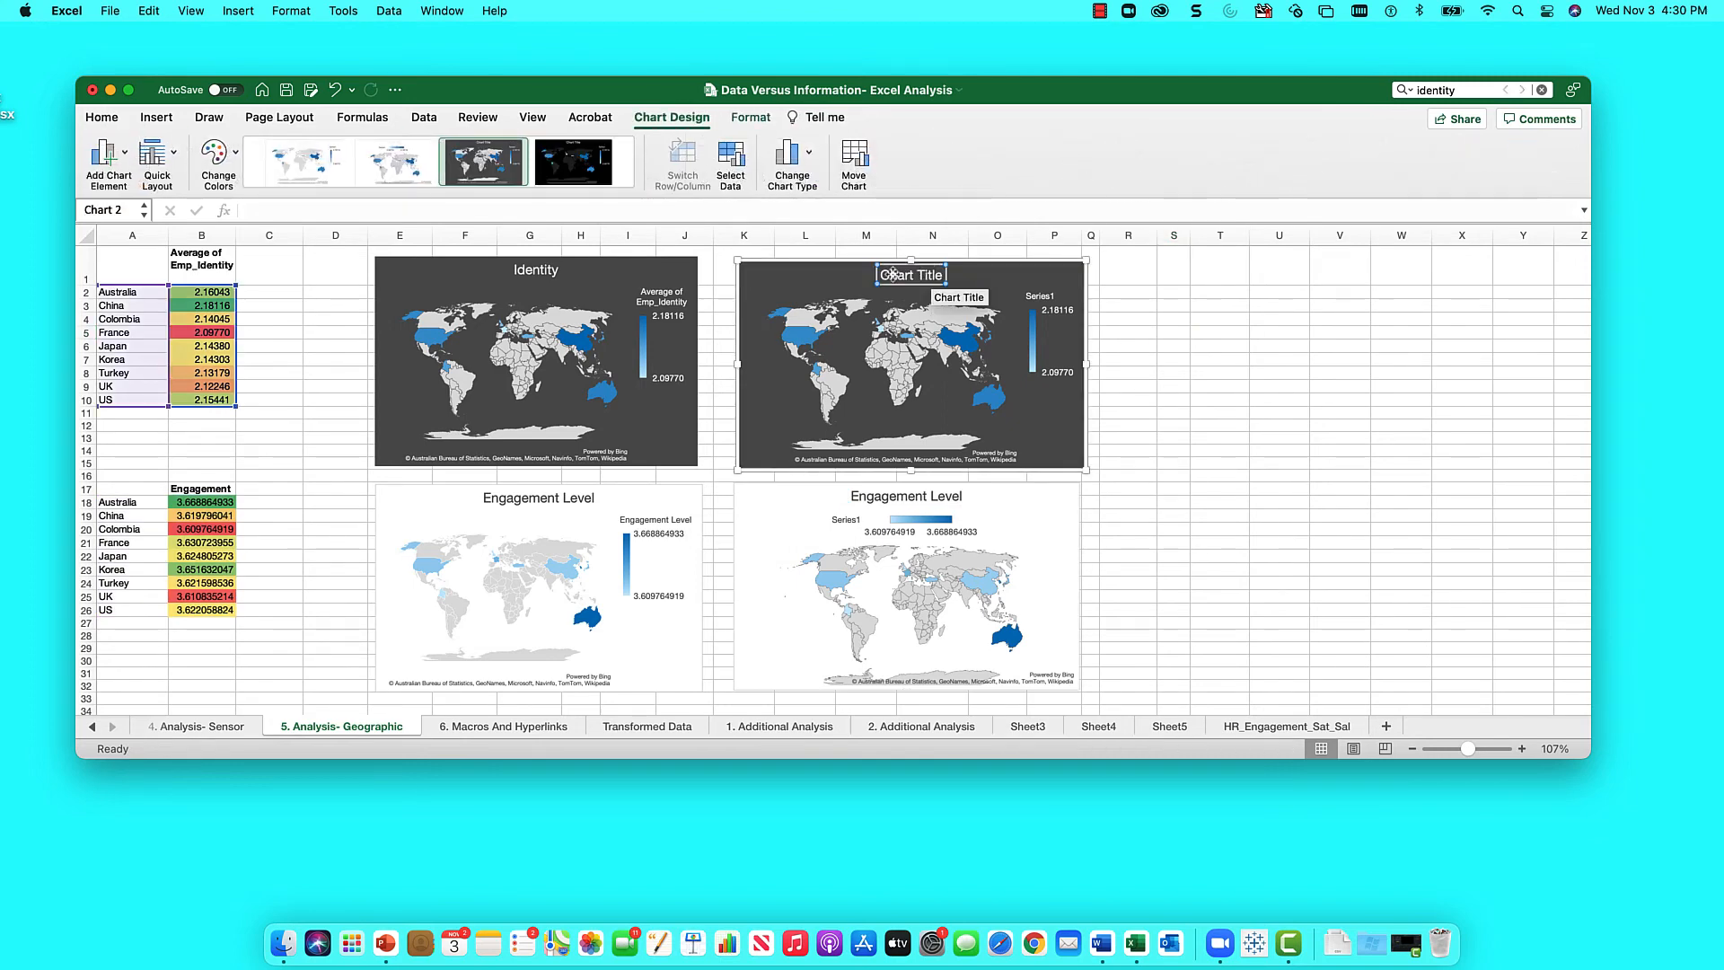
# - Replace the upper-right map's placeholder title with 'Identitiy Level'
pyautogui.moveTo(885, 273); pyautogui.dragTo(959, 276)
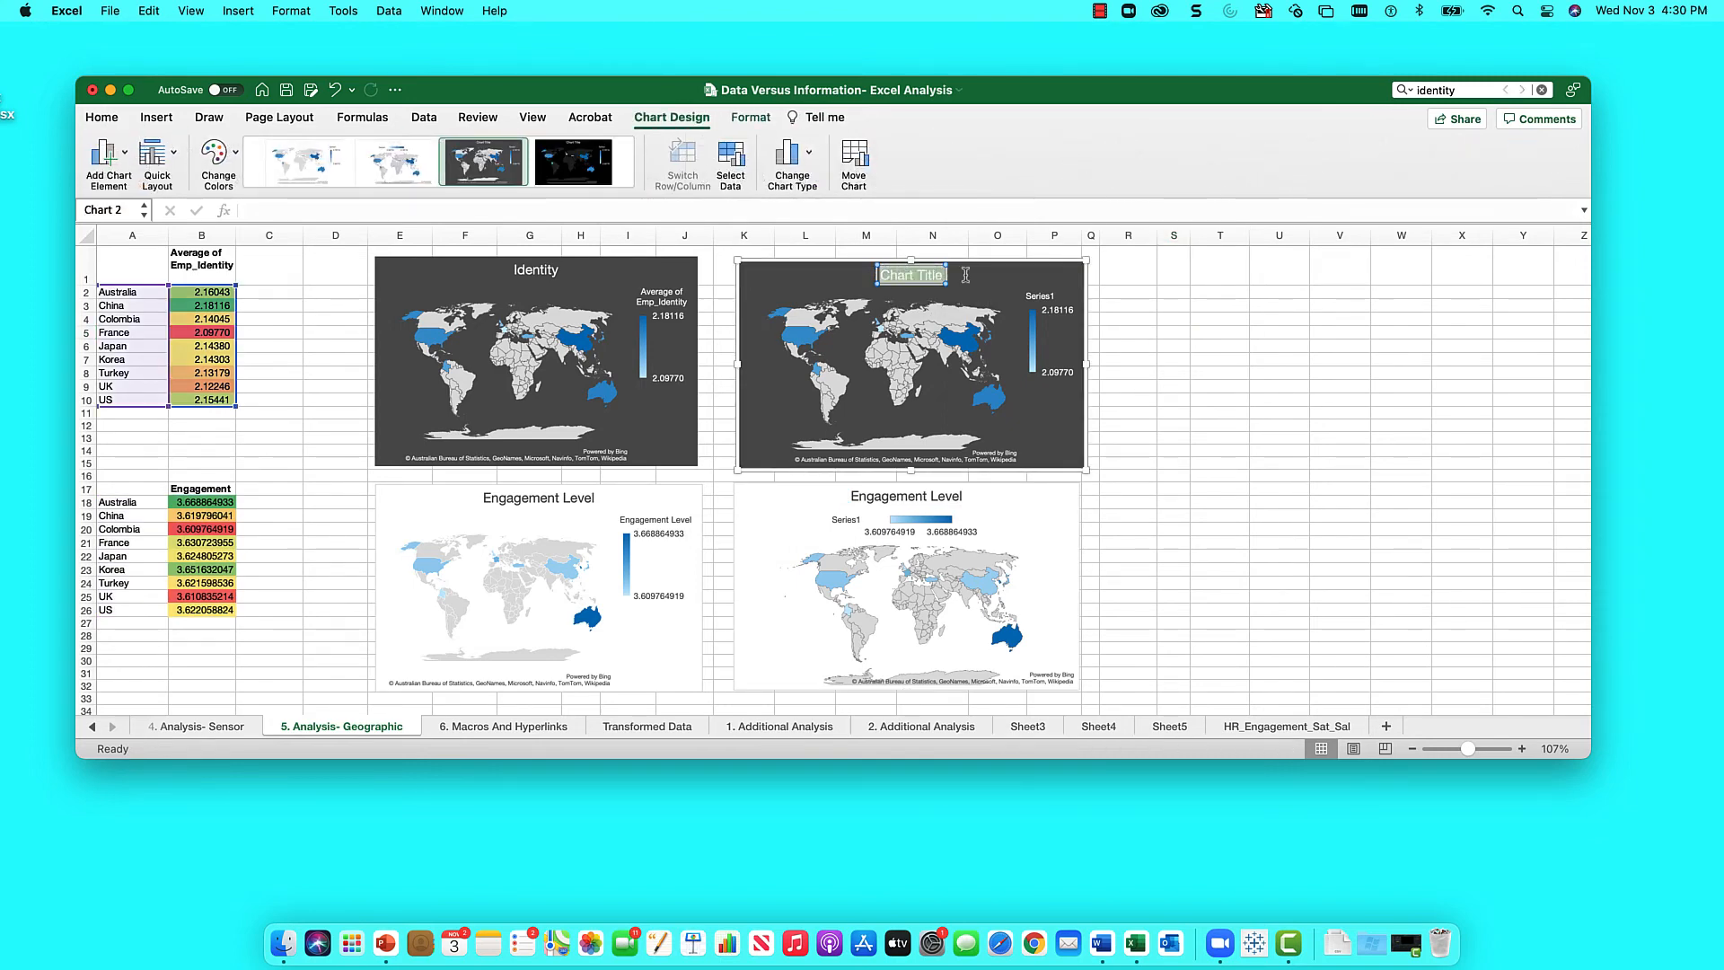
pyautogui.write('Iden')
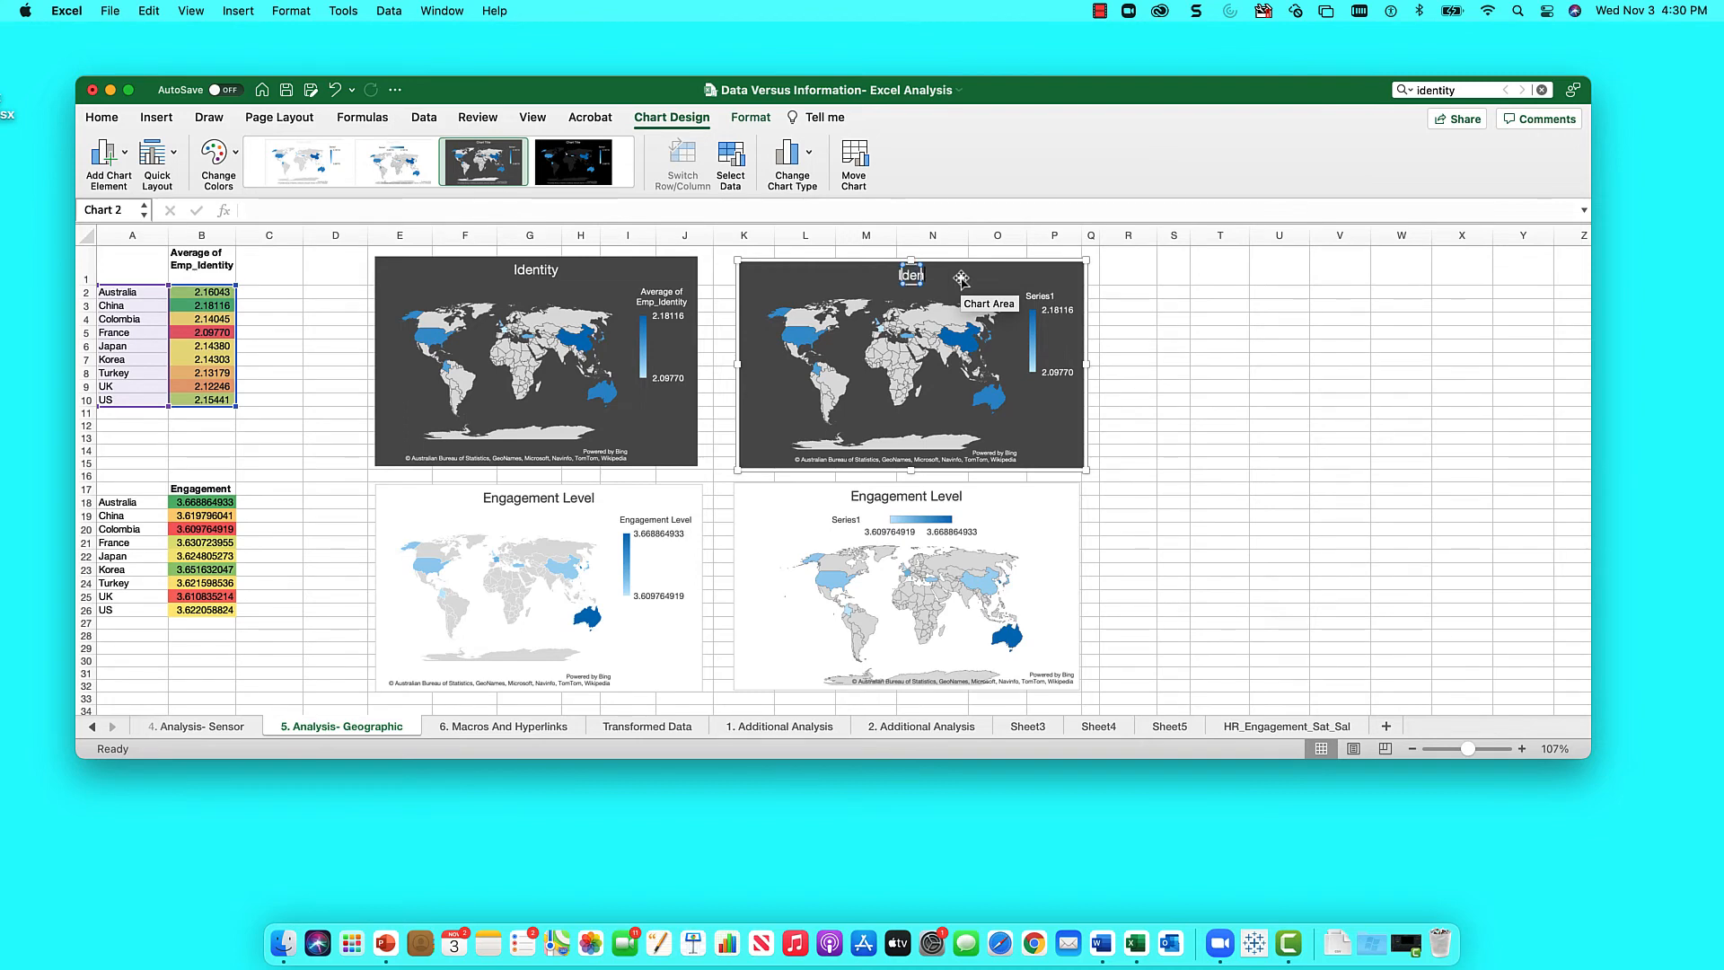
pyautogui.write('titiyy')
pyautogui.press('BackSpace')
pyautogui.write('Level')
pyautogui.click(1159, 274)
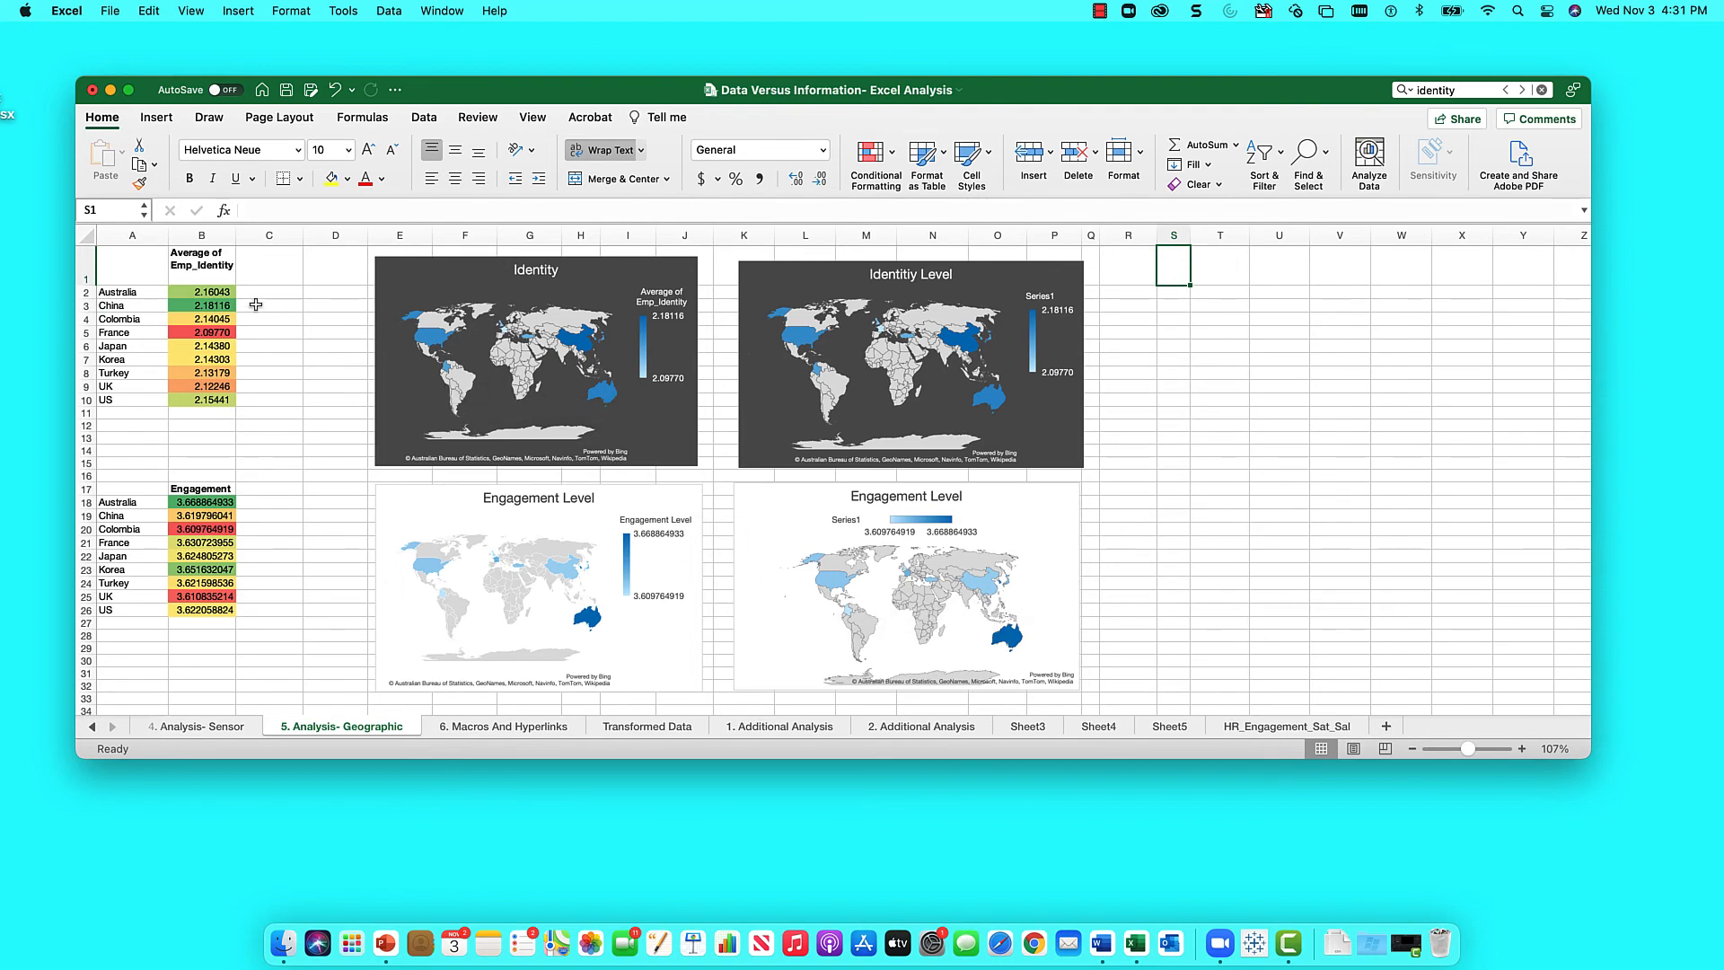
# - Nudge the Identitiy Level map a few pixels left to align with the Engagement Level map
pyautogui.scroll(-1, 340, 436)
pyautogui.scroll(-8, 339, 437)
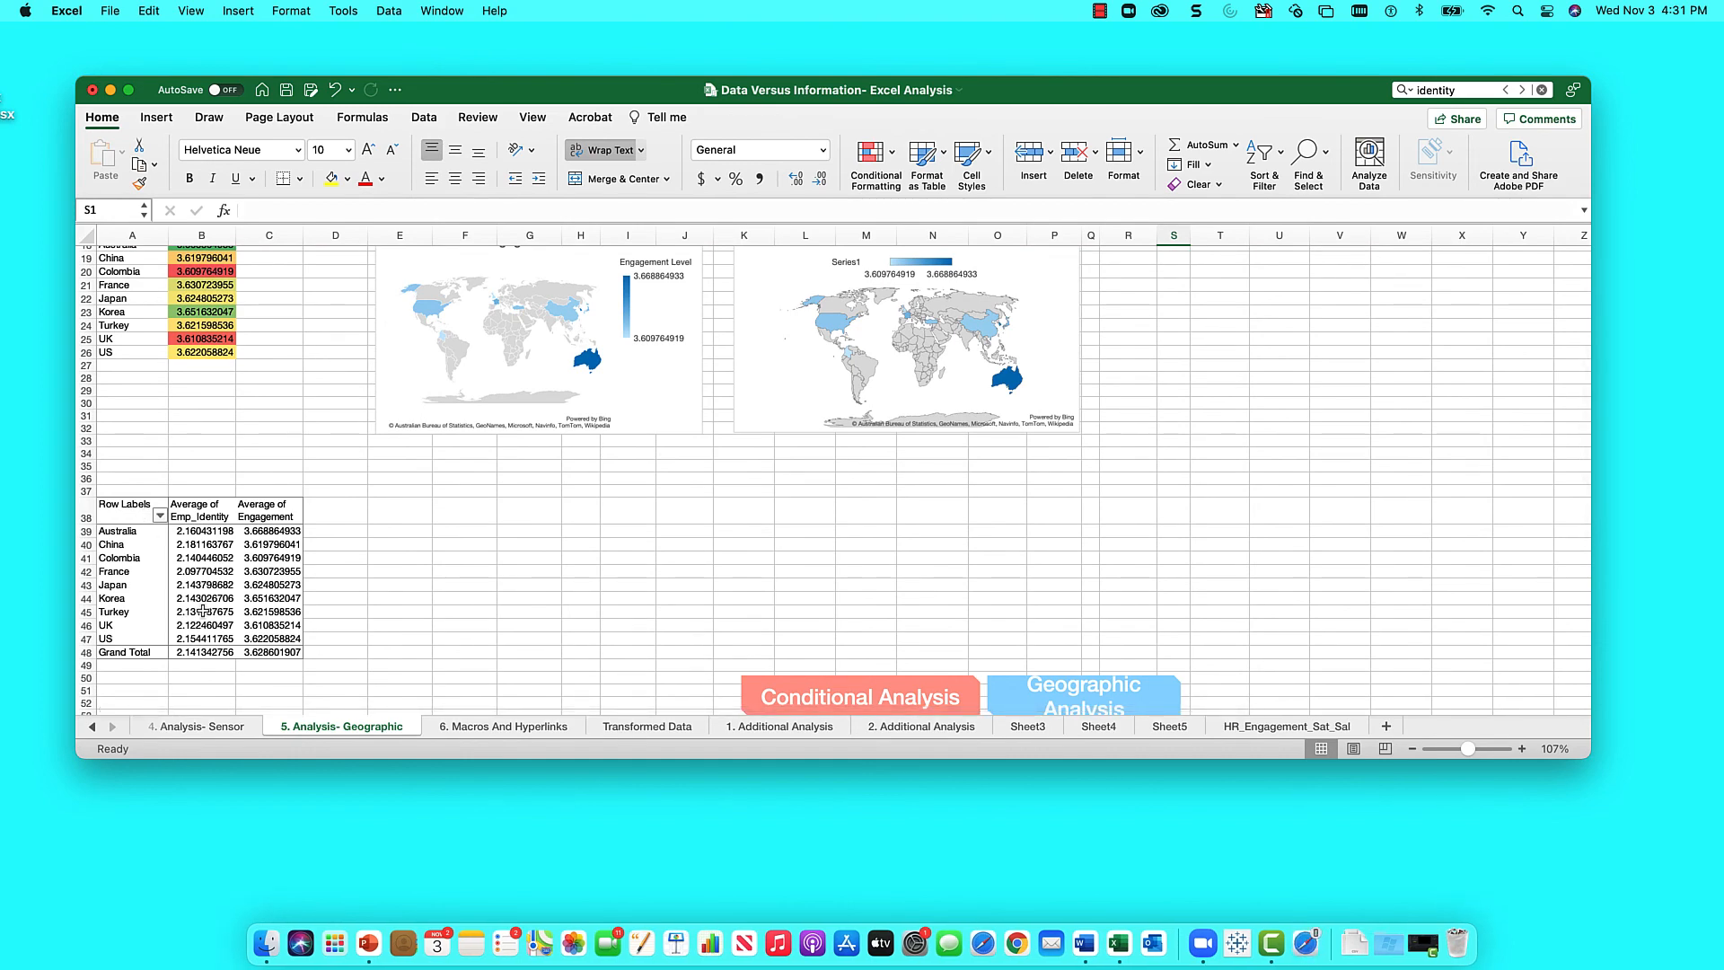
pyautogui.scroll(8, 203, 612)
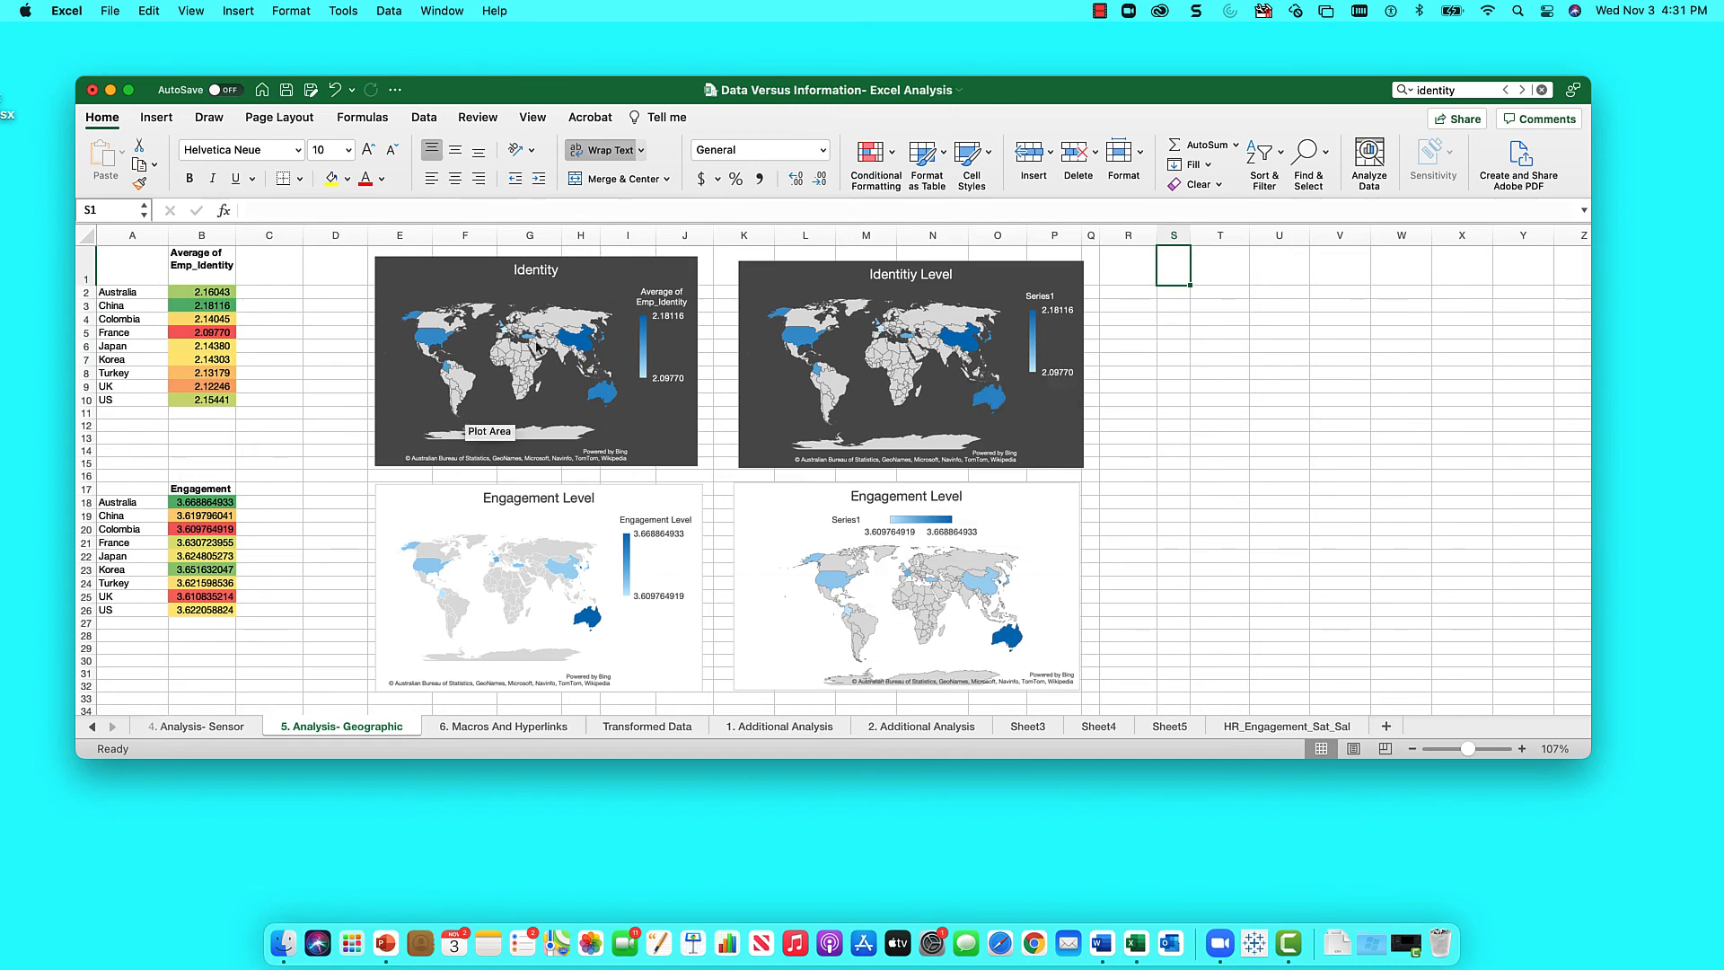
pyautogui.moveTo(842, 357)
pyautogui.click(1046, 262)
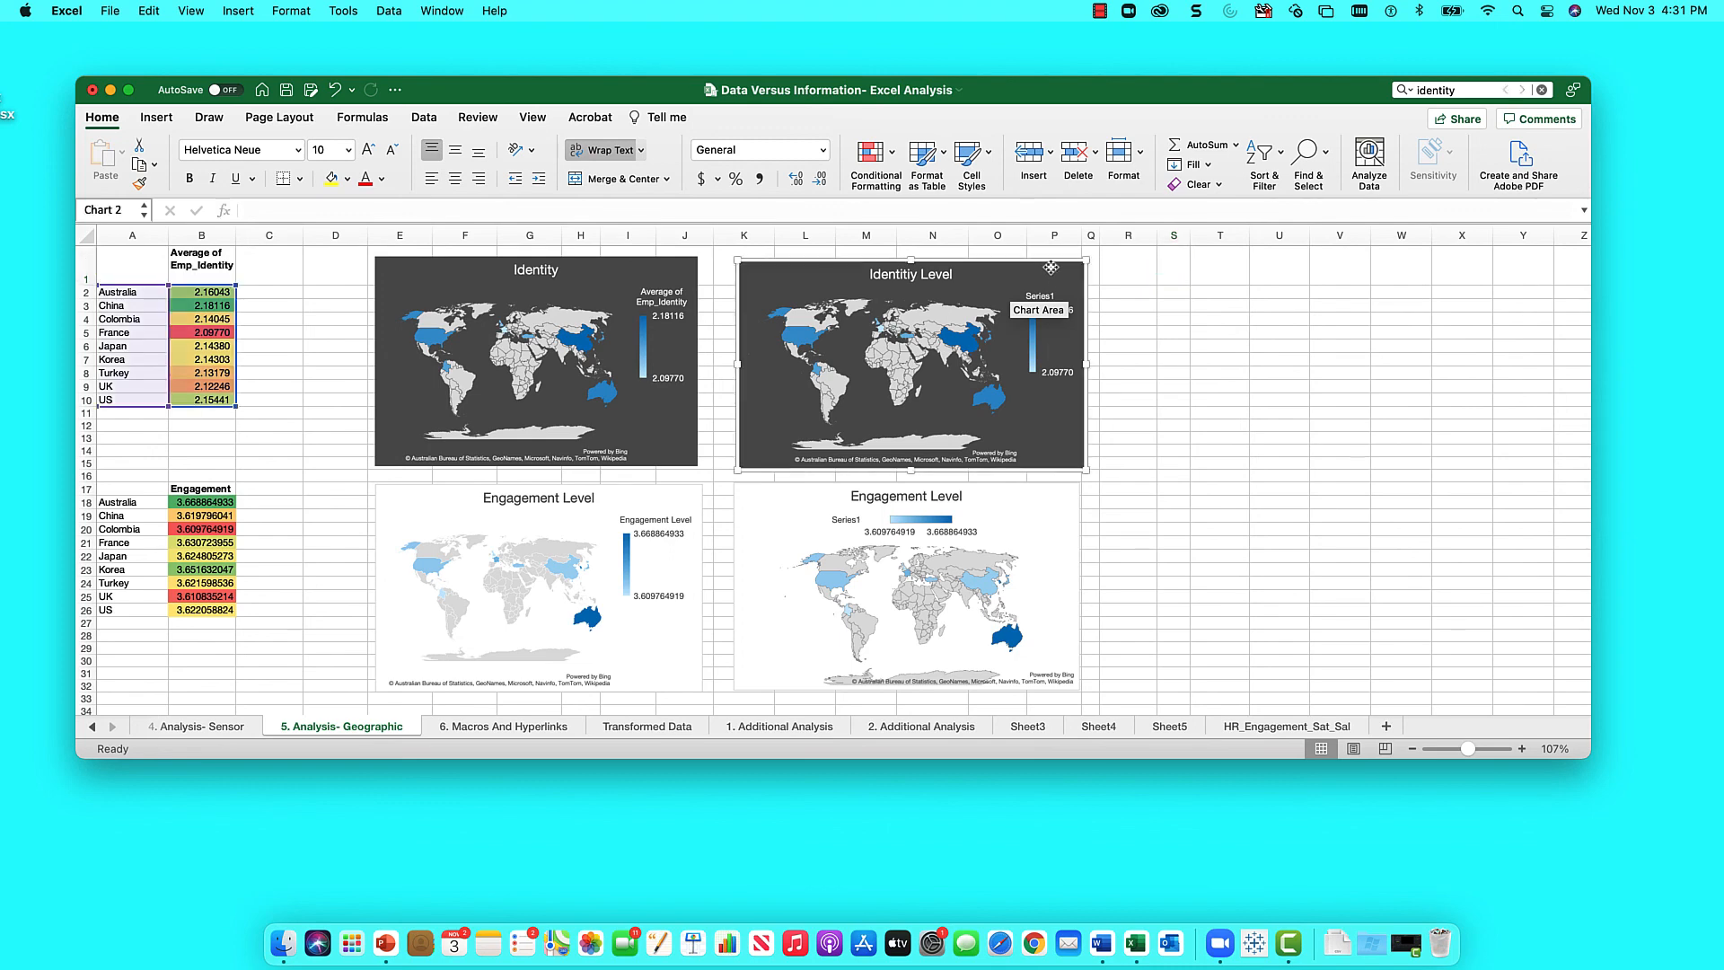
pyautogui.moveTo(1043, 262); pyautogui.dragTo(1037, 263)
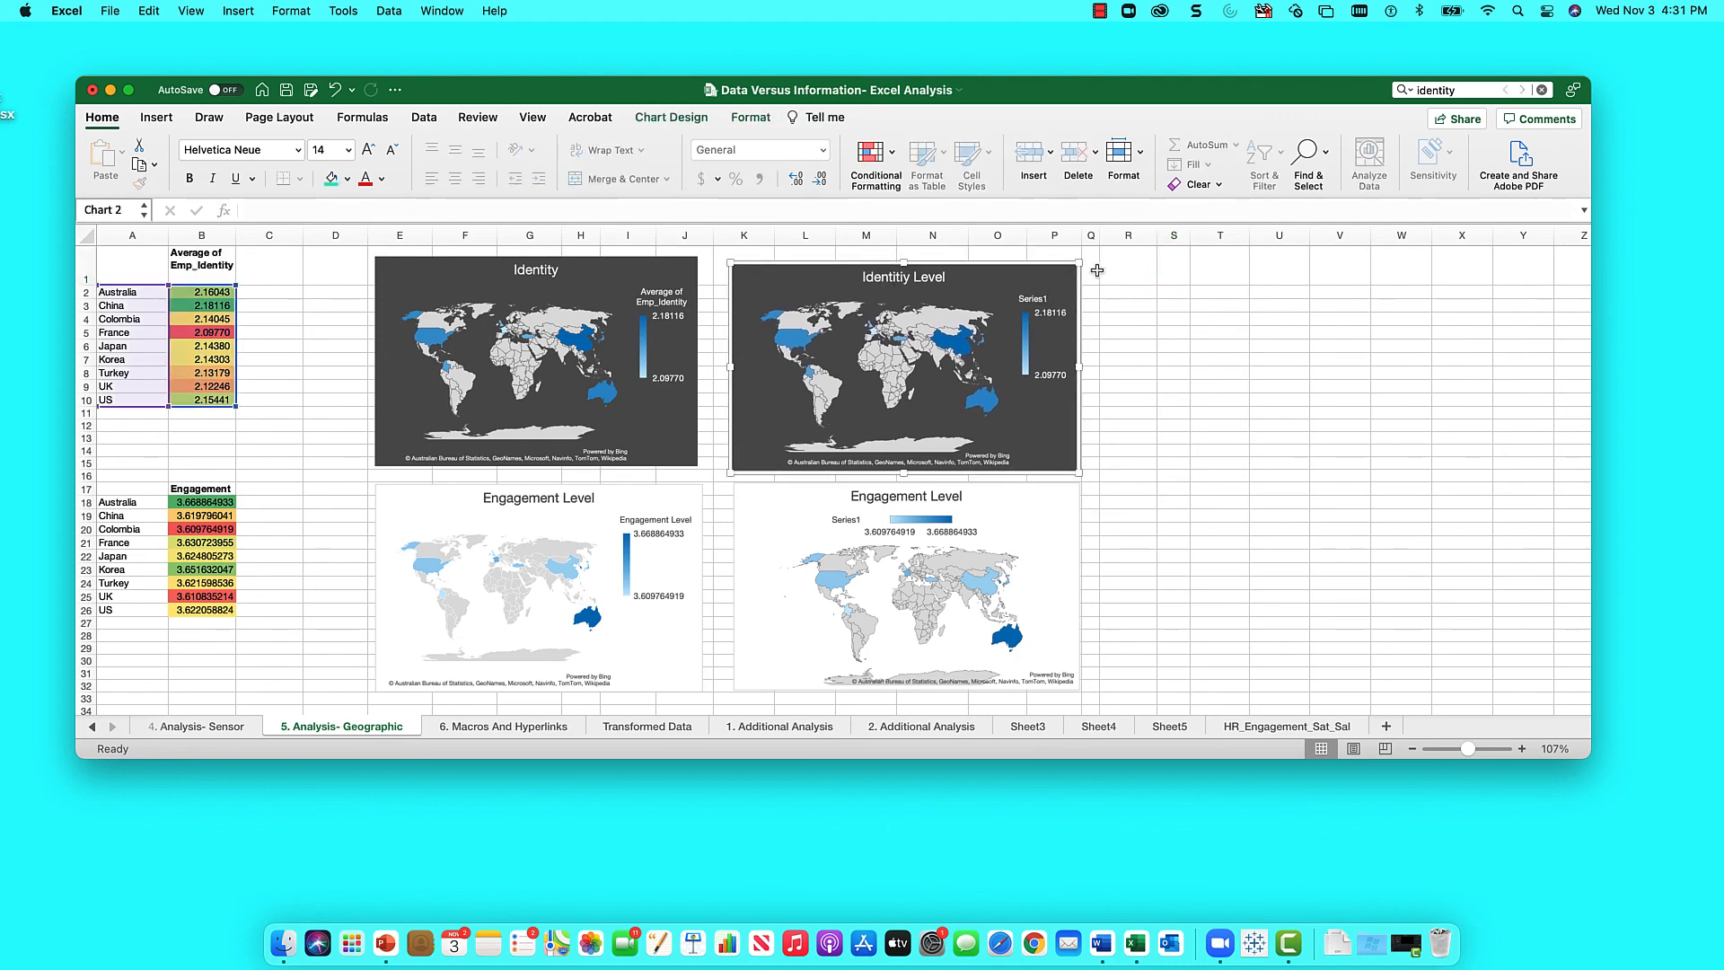
pyautogui.click(1181, 277)
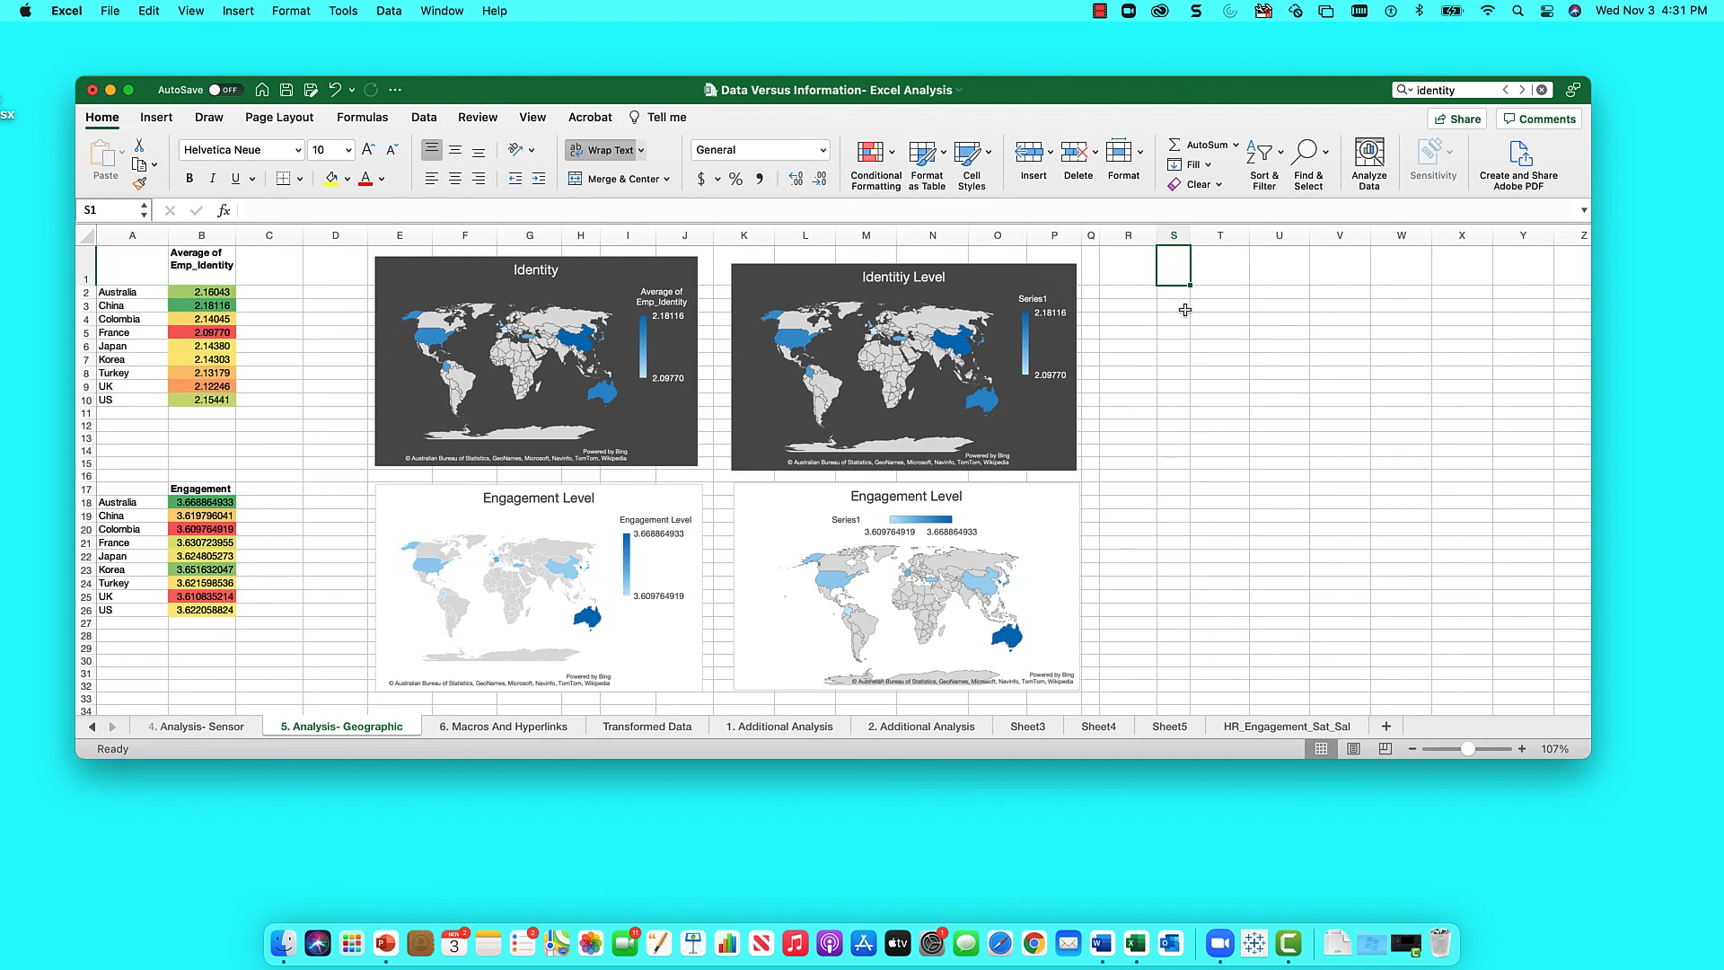